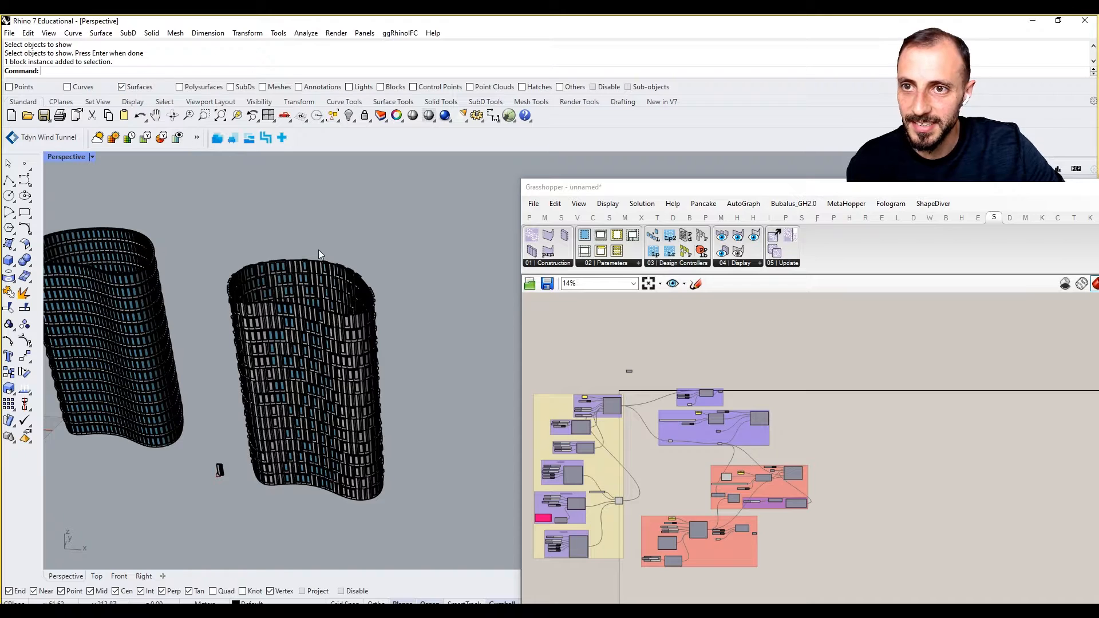
Copy the wavy tower surface and place the copy to the right of the paneled towers.
click(318, 252)
text(copy)
key(Return)
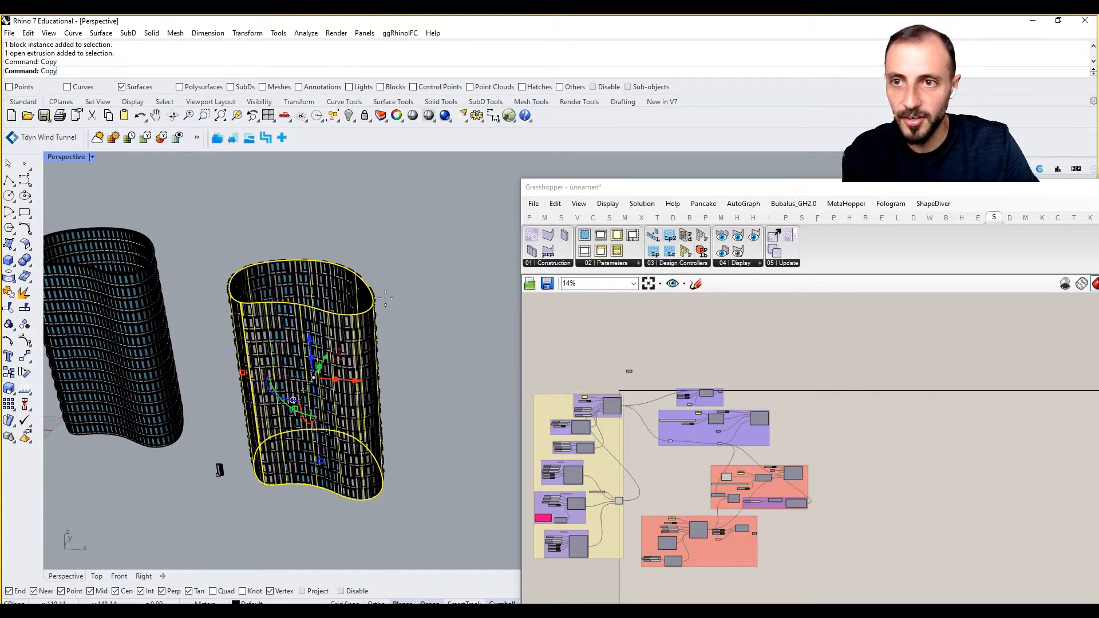
click(386, 297)
shift+right_drag(480, 351, 359, 311)
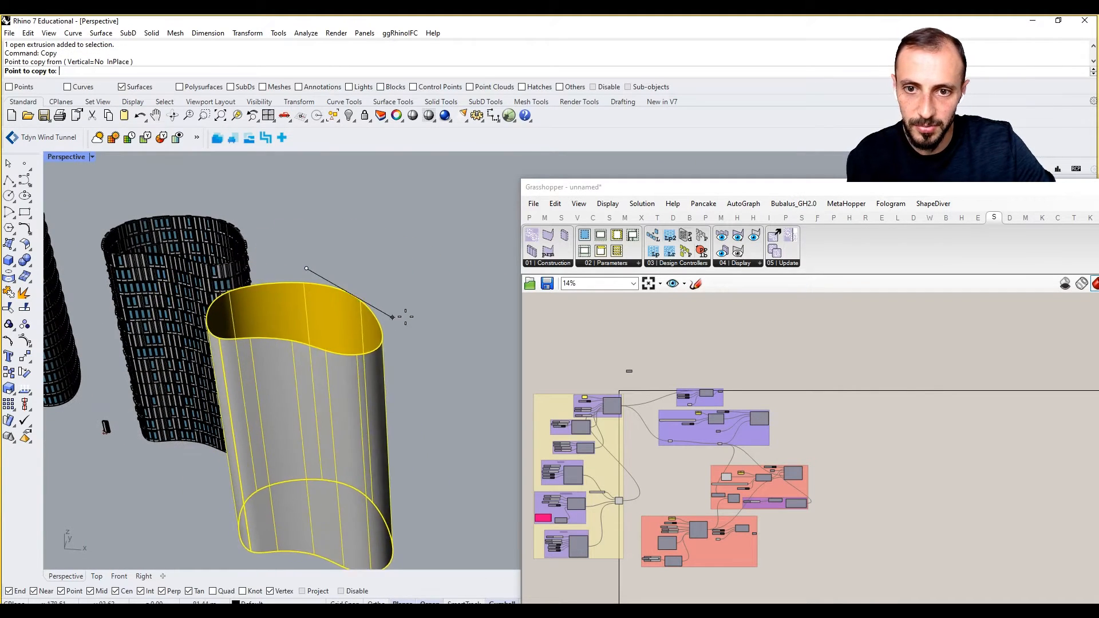
click(456, 294)
key(Escape)
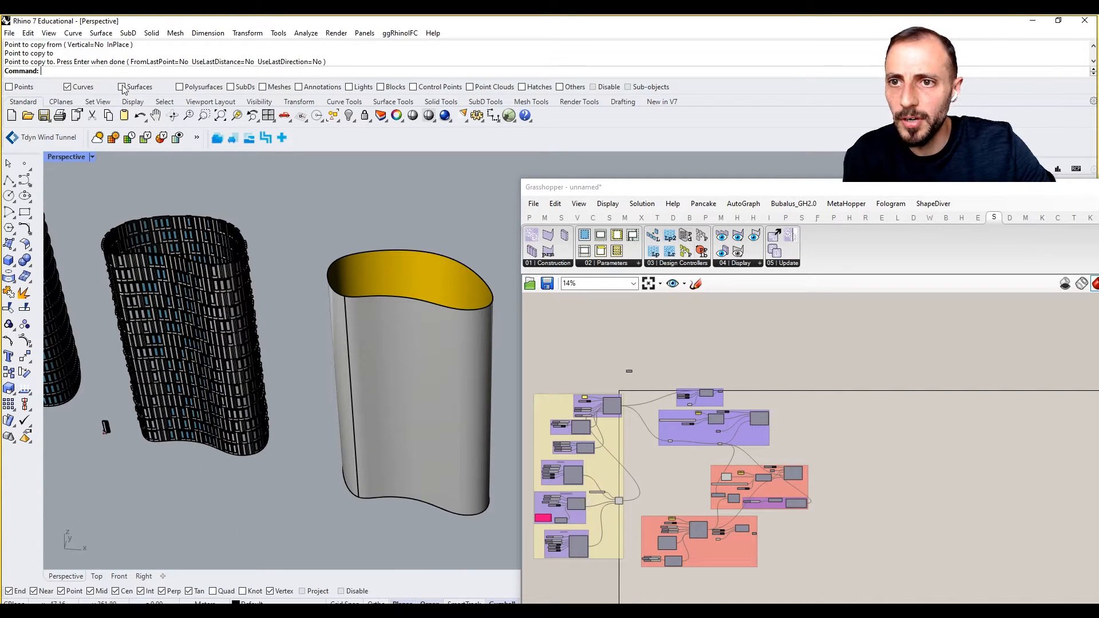
Re-enable all selection filters and start the Point command.
right_click(81, 89)
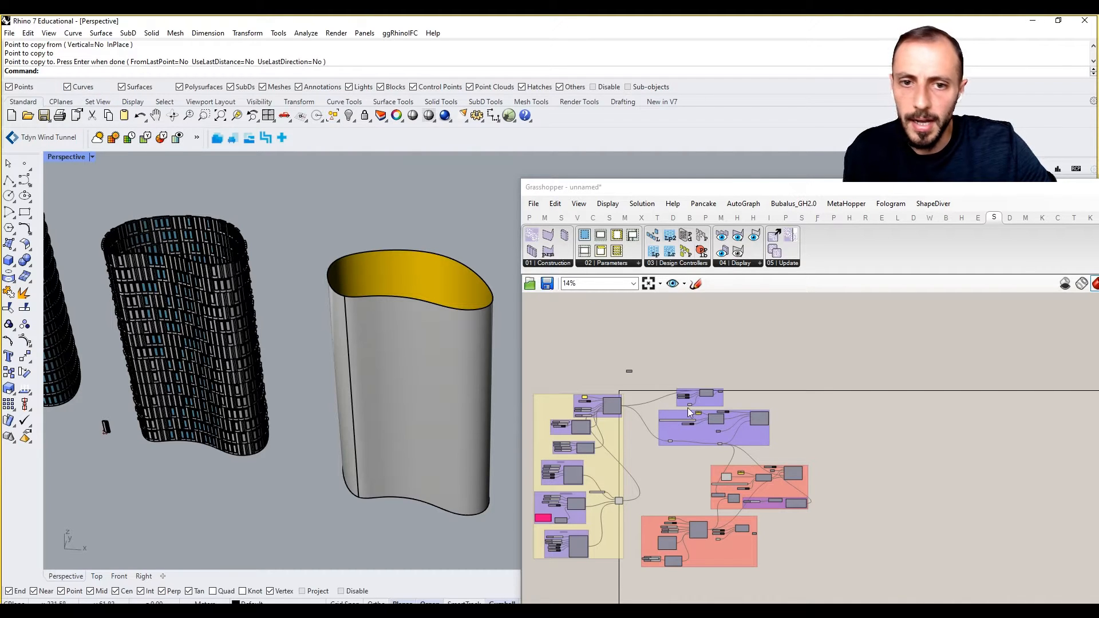
scroll(736, 382, up, 3)
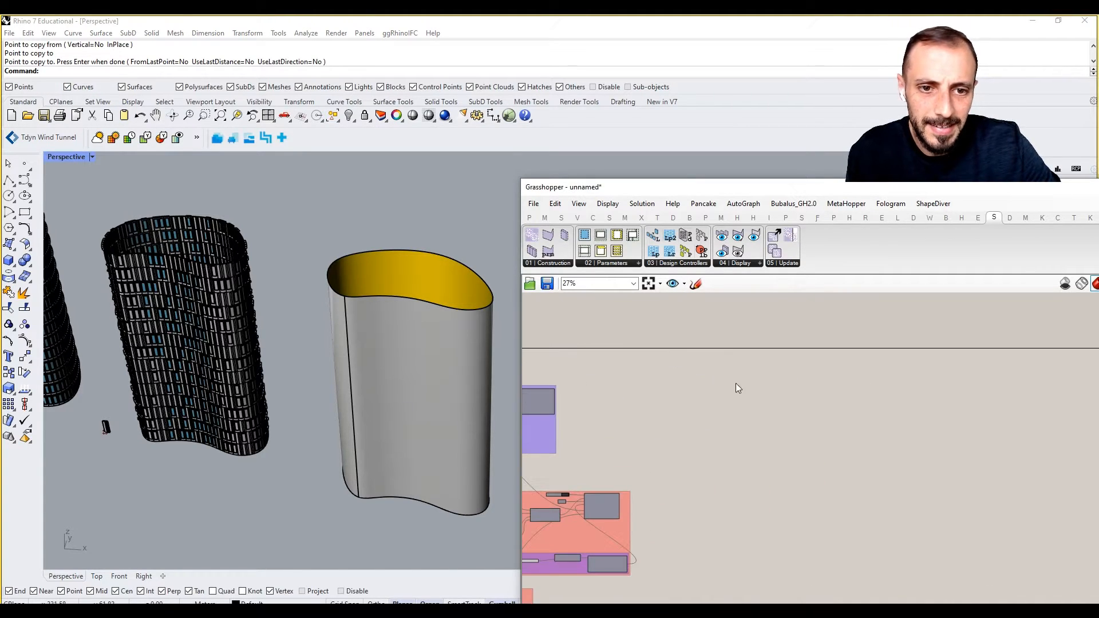
click(24, 165)
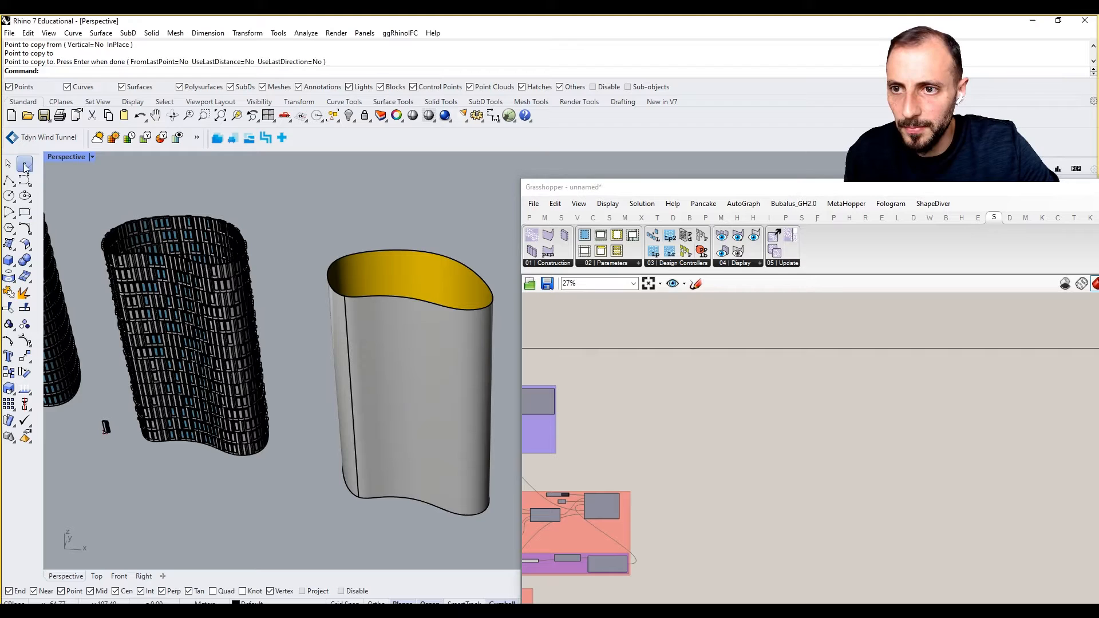
Drop a point near the base of the copied tower in Rhino.
click(326, 517)
right_drag(796, 461, 973, 438)
scroll(967, 439, down, 4)
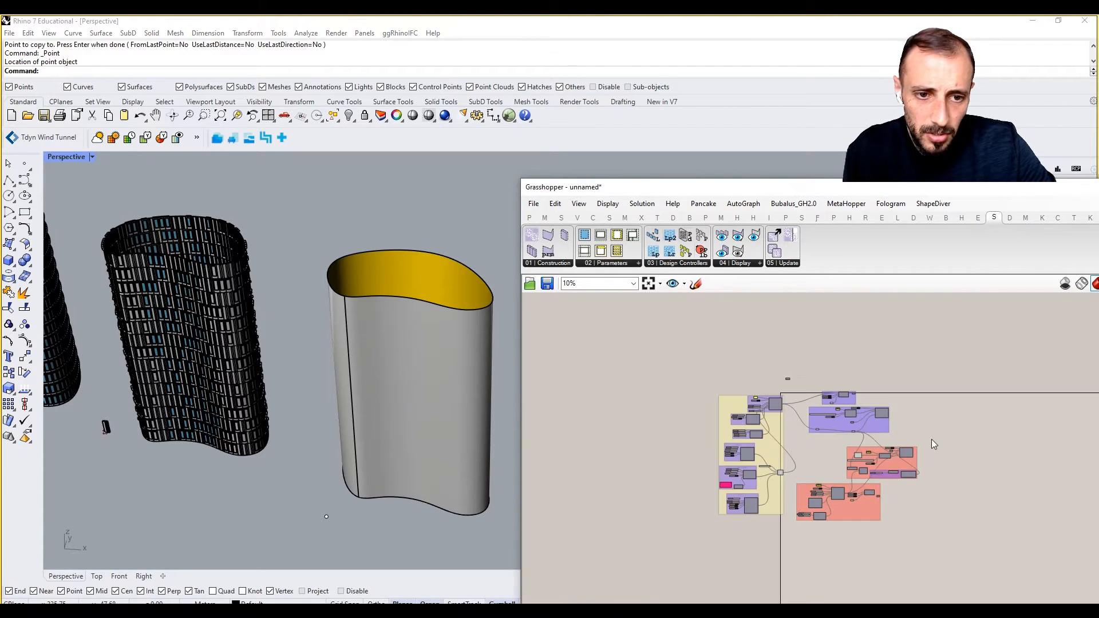
scroll(833, 403, up, 5)
scroll(857, 377, up, 4)
scroll(620, 430, down, 4)
scroll(626, 361, up, 3)
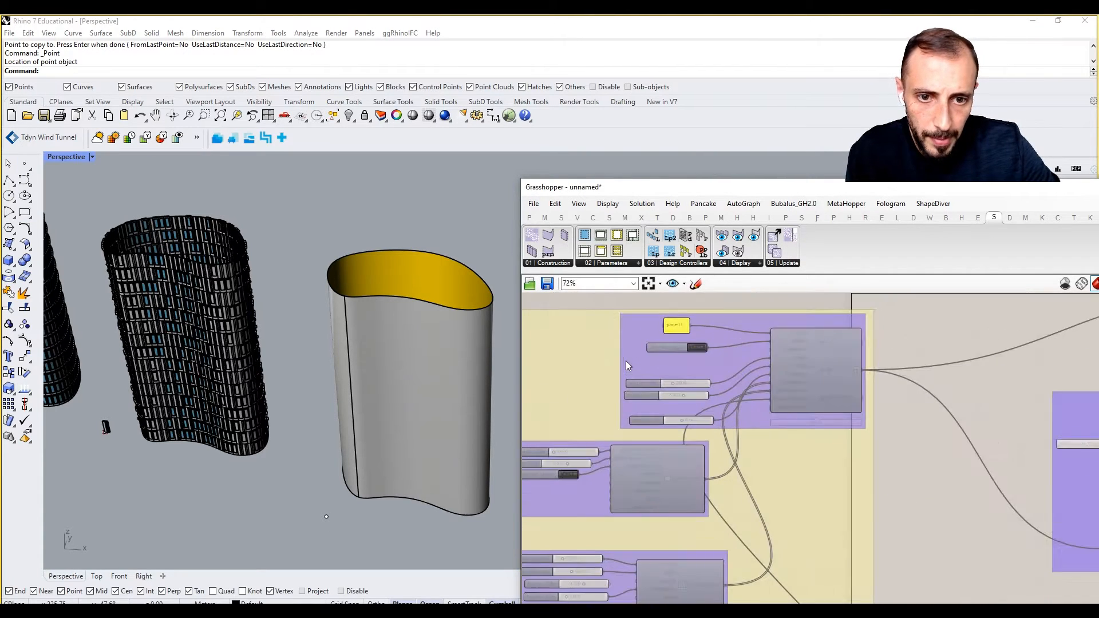
scroll(683, 387, down, 4)
scroll(965, 416, up, 4)
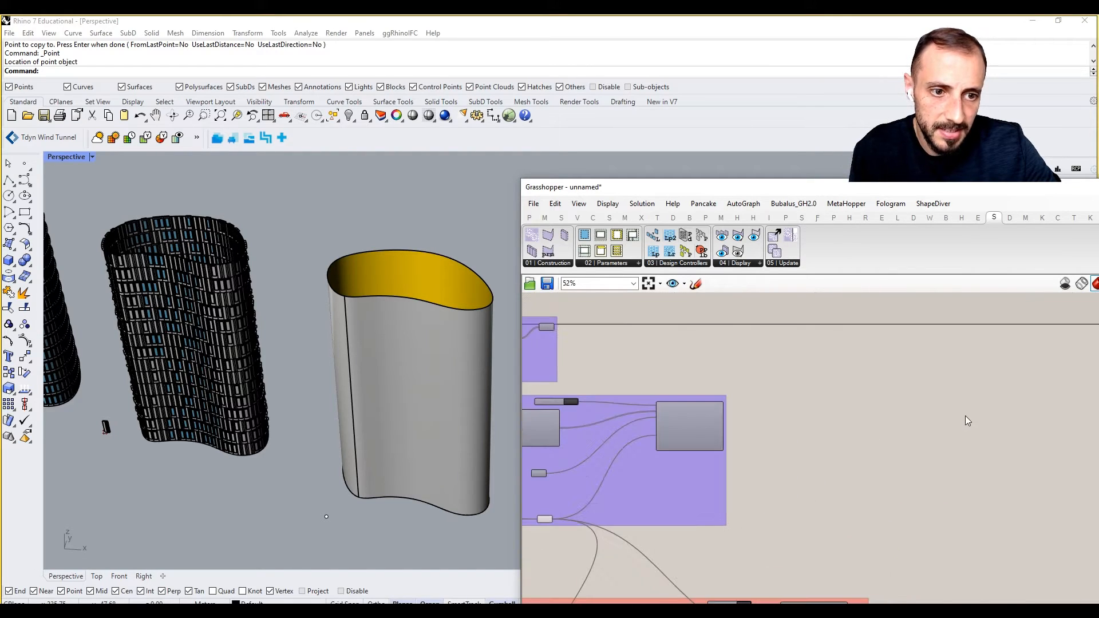
right_drag(965, 415, 847, 423)
scroll(922, 411, up, 1)
scroll(922, 411, up, 1)
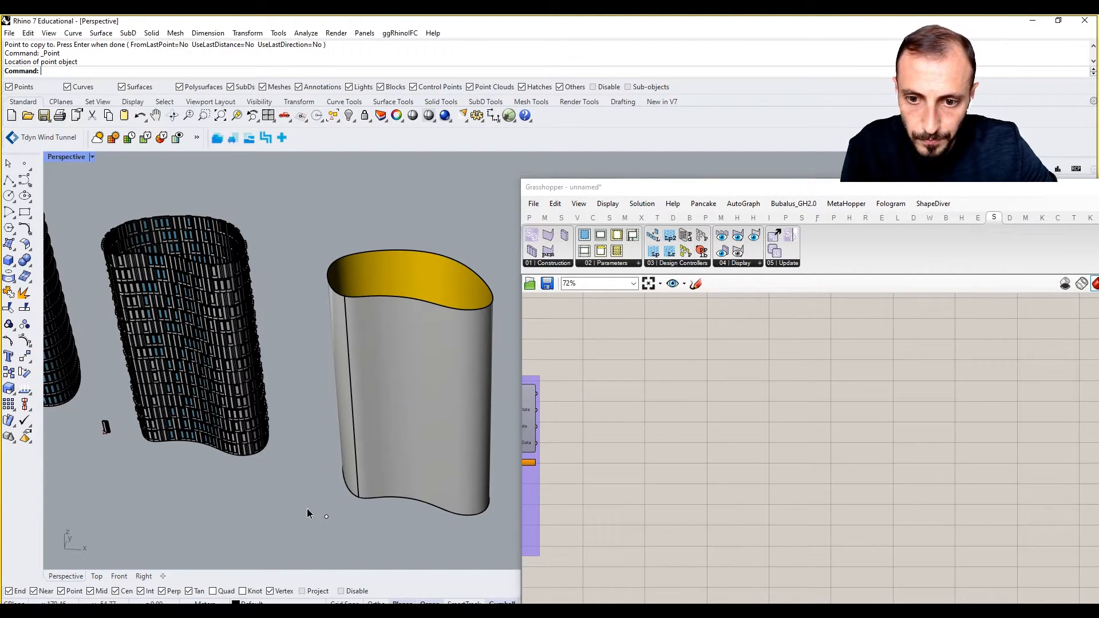
Add a SkinDesigner SystemsPanel component from the Construction list.
click(555, 263)
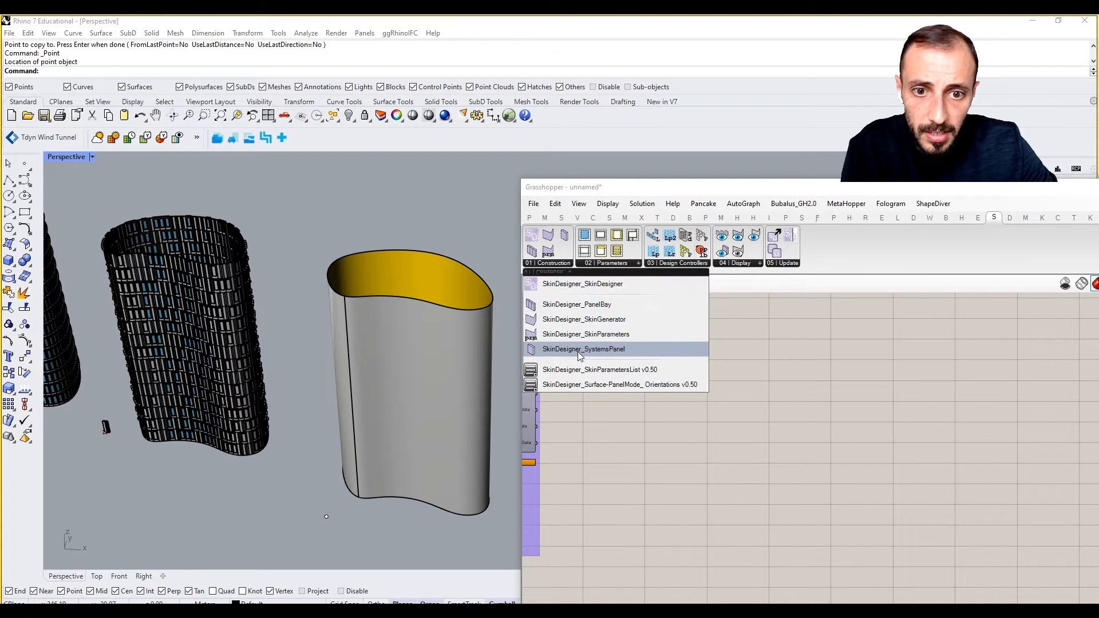
drag(578, 352, 849, 411)
scroll(737, 393, up, 2)
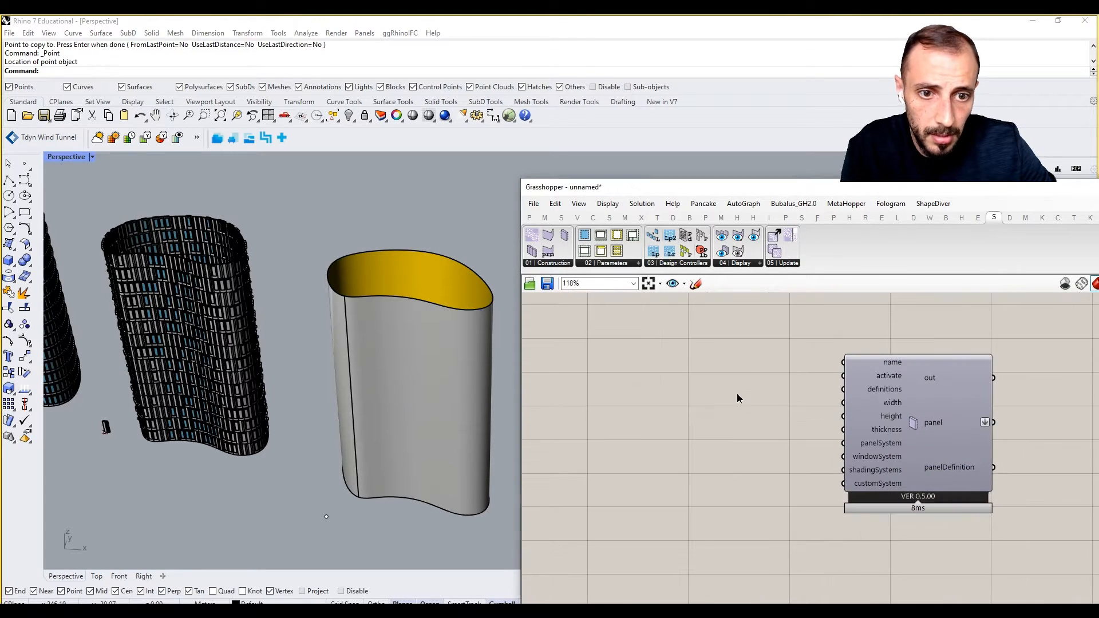
Create a text panel via //Panel_3rd and edit its text to panel_3rd.
double_click(737, 393)
text(//Pa)
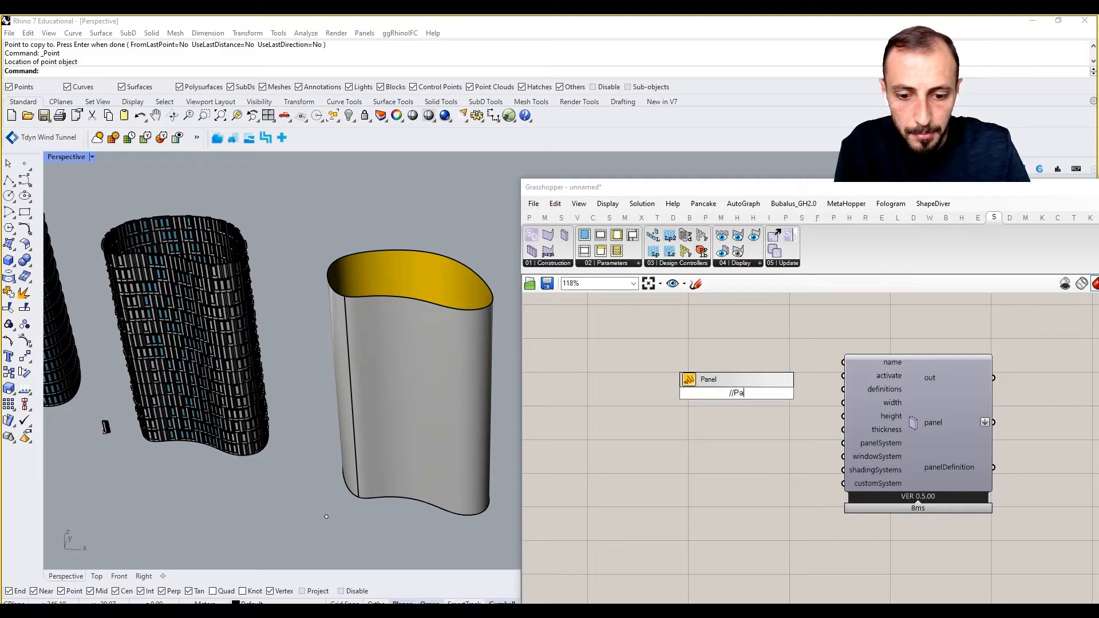
text(nel_3rd)
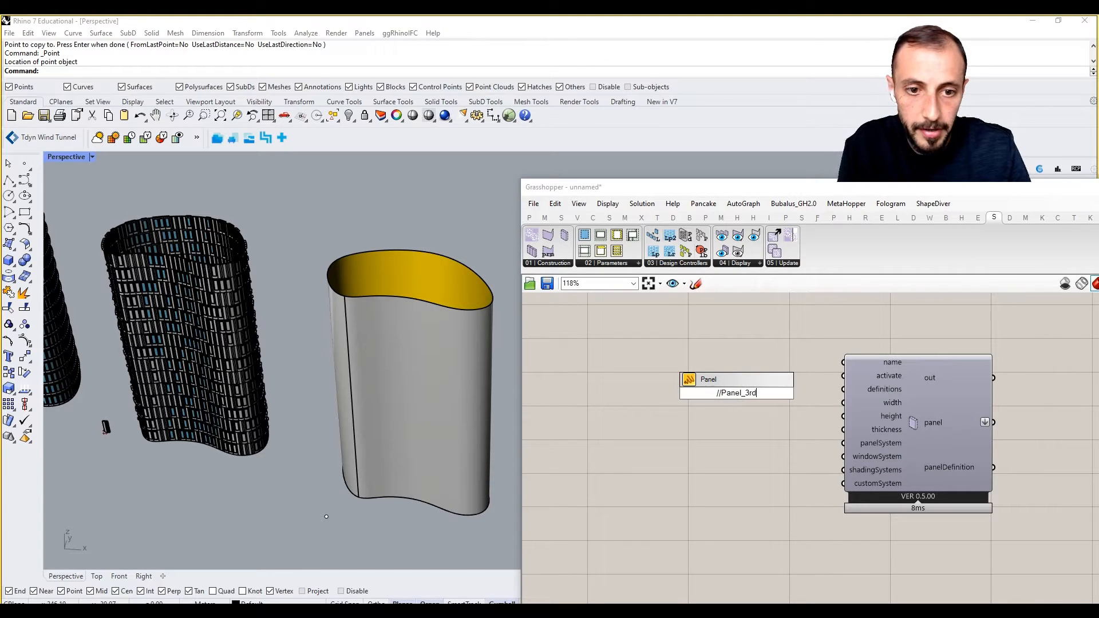
key(Return)
scroll(738, 393, up, 1)
double_click(738, 394)
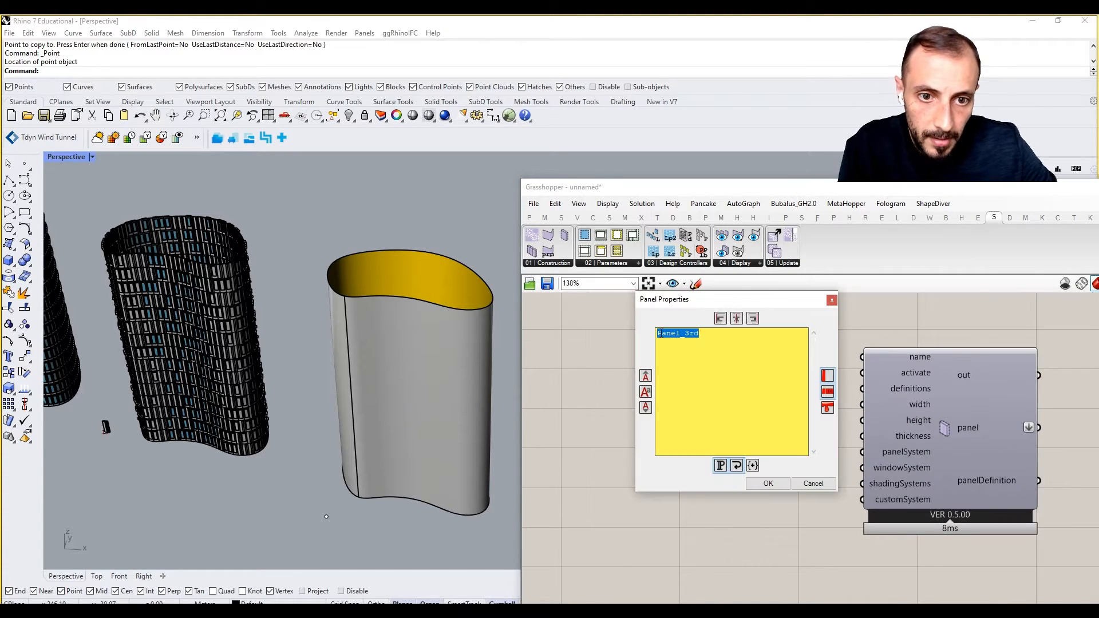
drag(661, 333, 657, 333)
text(p)
click(768, 483)
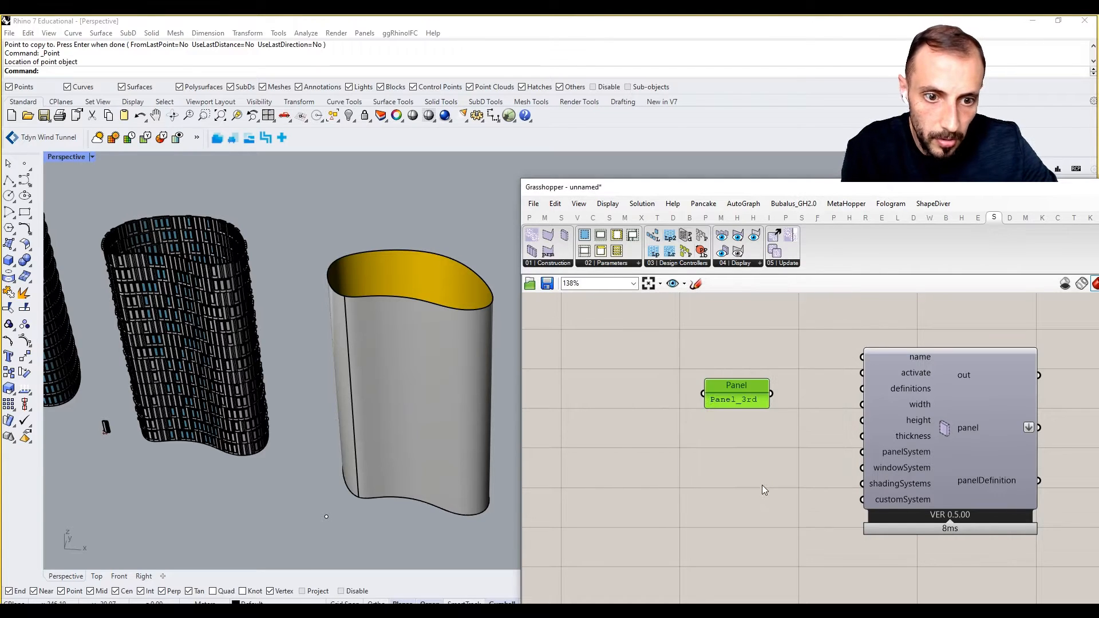
Wire panel_3rd into name and a Boolean Toggle into activate.
drag(771, 394, 862, 357)
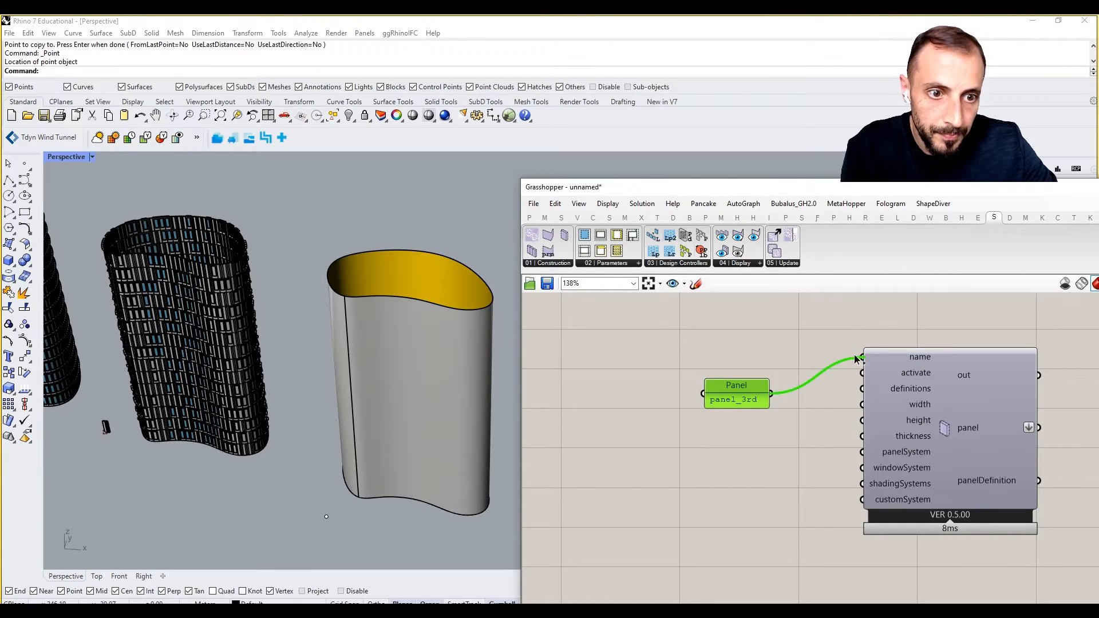
double_click(694, 432)
text(togg)
click(686, 403)
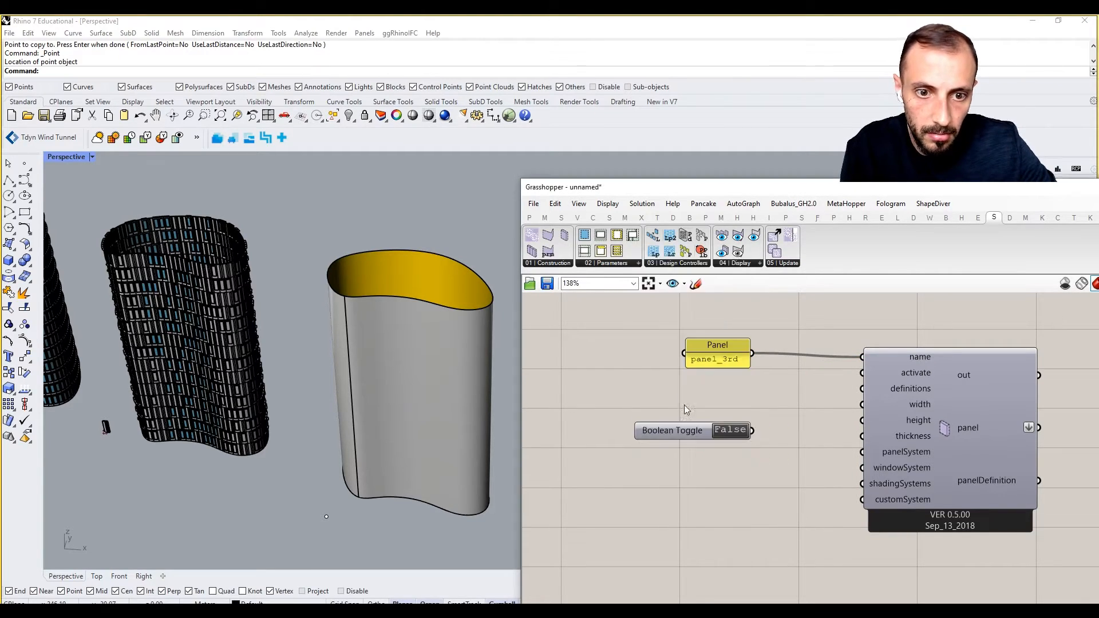
drag(752, 431, 861, 373)
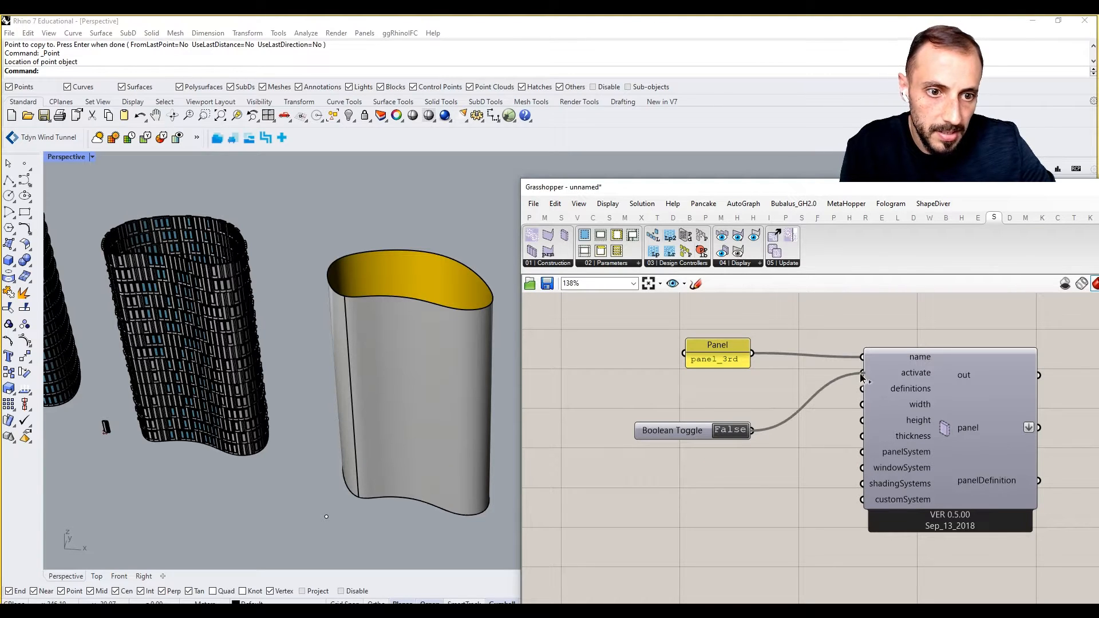
drag(674, 430, 682, 391)
Add a 3.0 number slider and connect it to the width input.
double_click(682, 442)
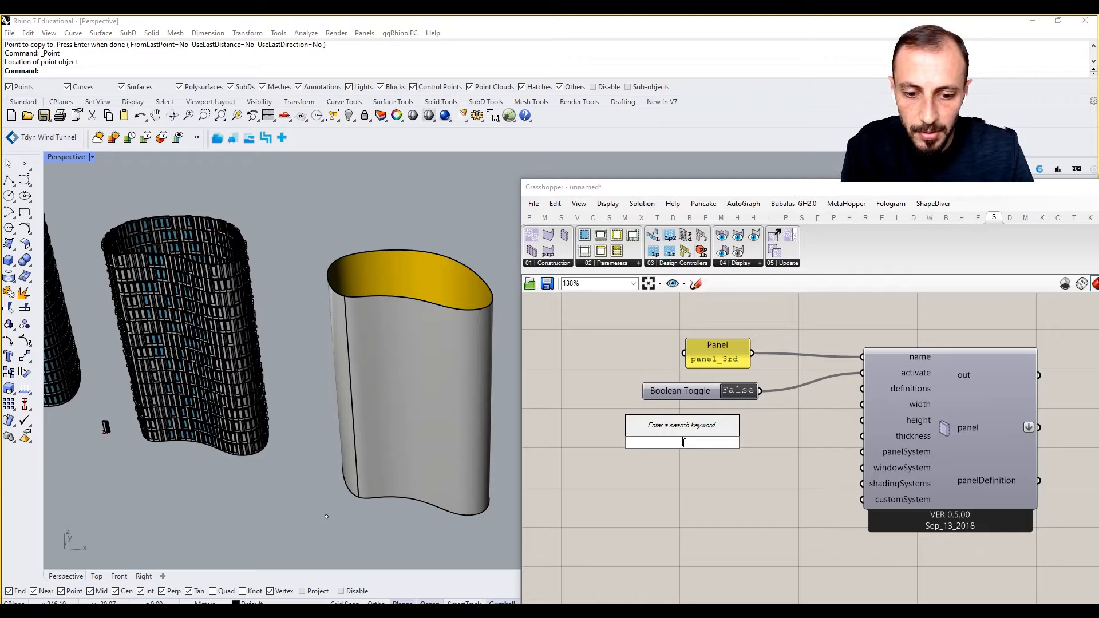
text(3)
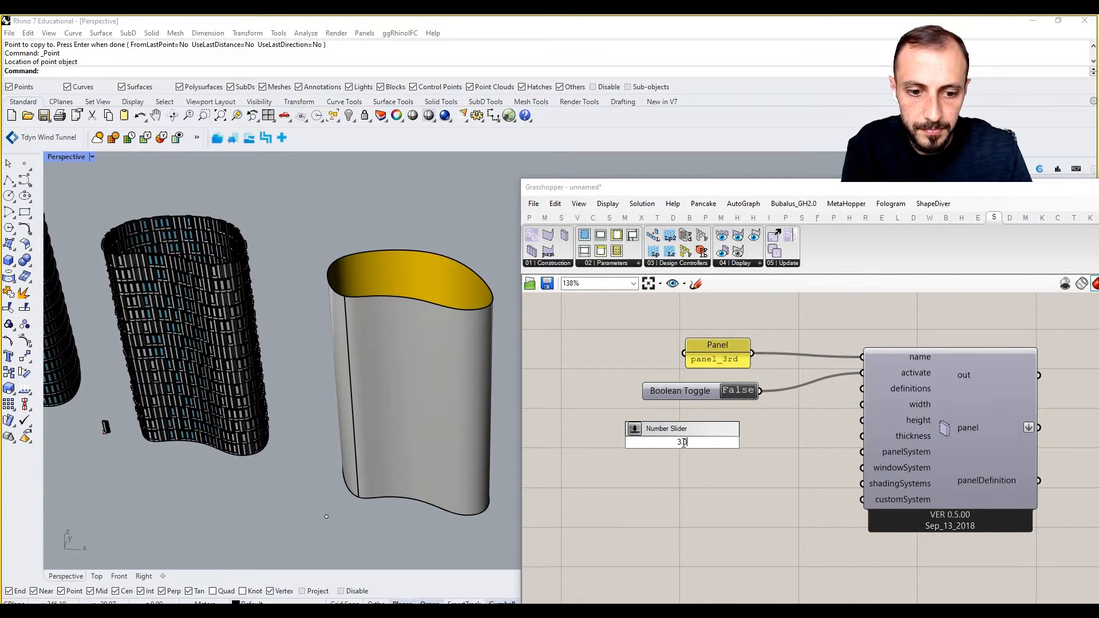
text(.0)
key(Return)
drag(682, 442, 682, 424)
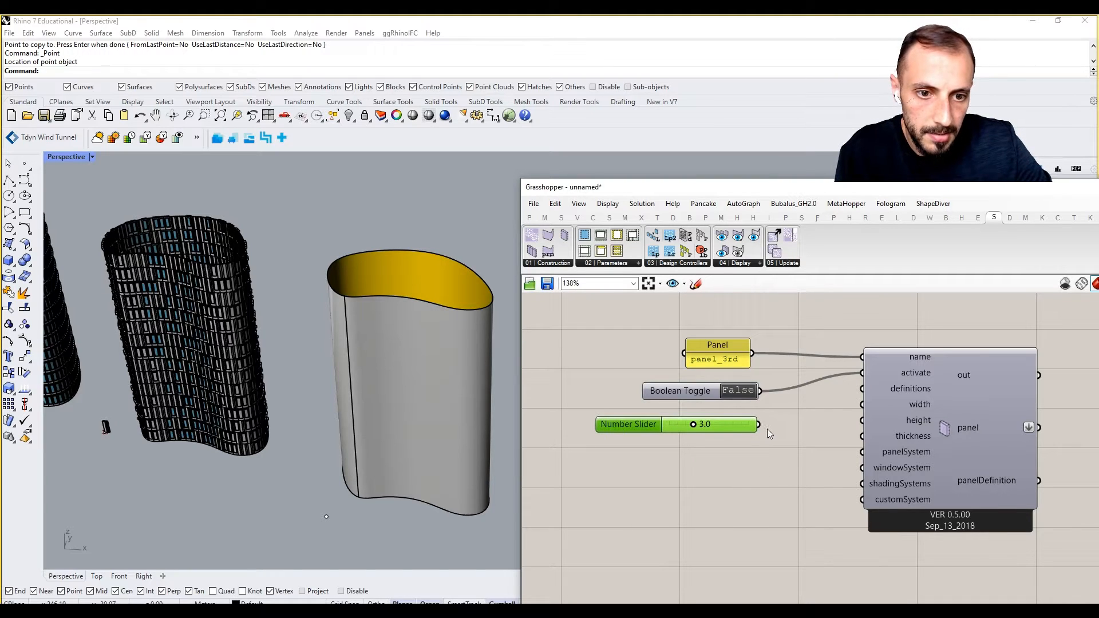
drag(758, 424, 862, 404)
Add a 7.5 number slider and connect it to the height input.
double_click(749, 471)
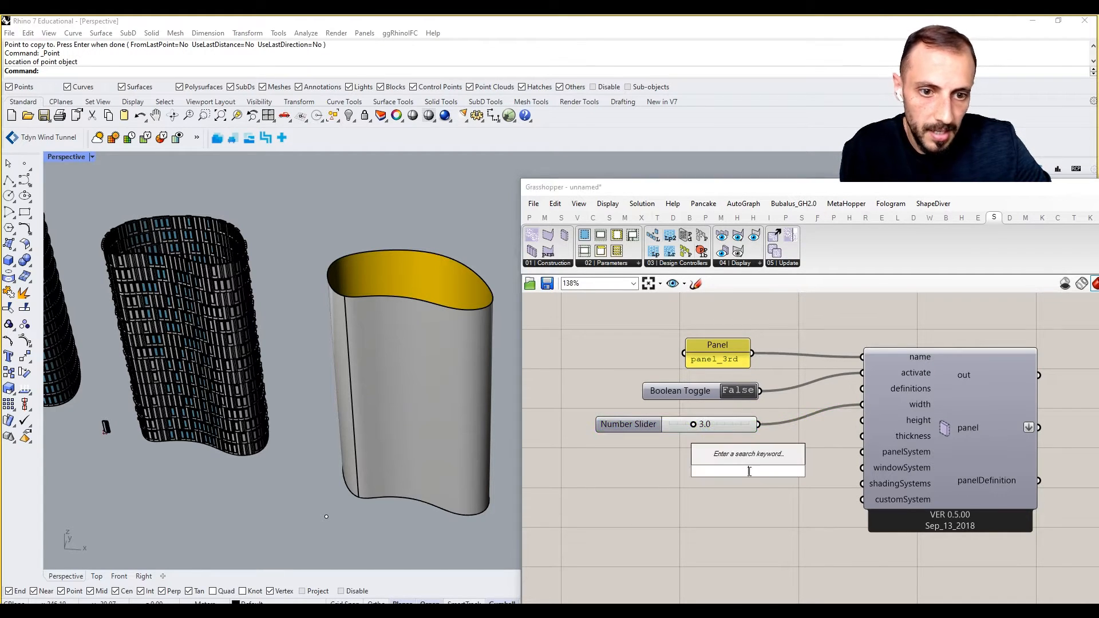
text(7.5)
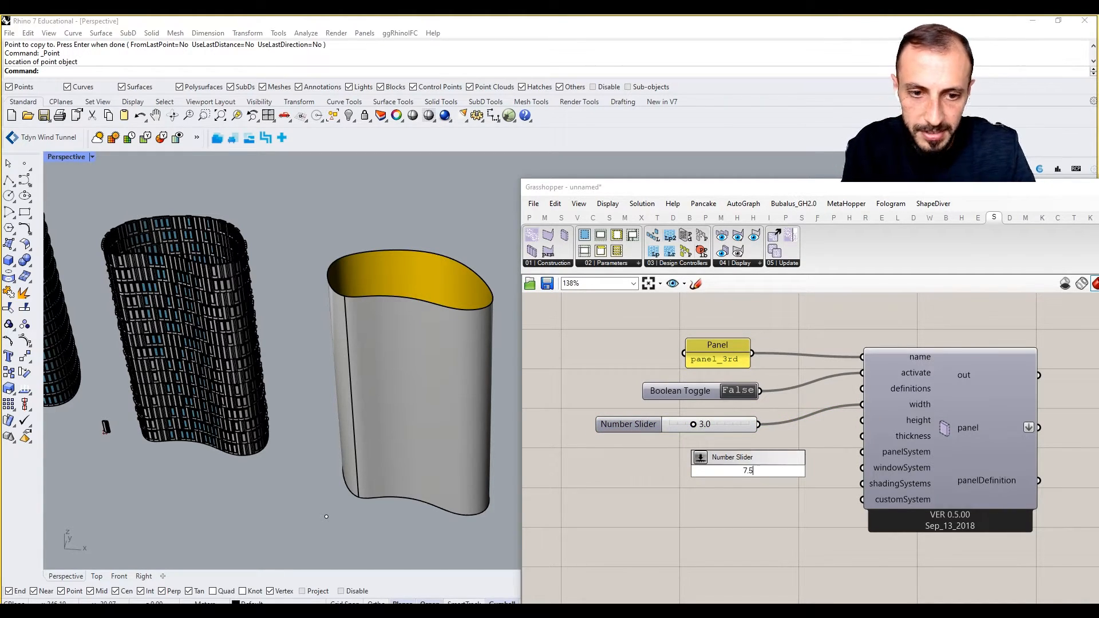
key(Return)
scroll(748, 473, up, 1)
drag(747, 471, 692, 447)
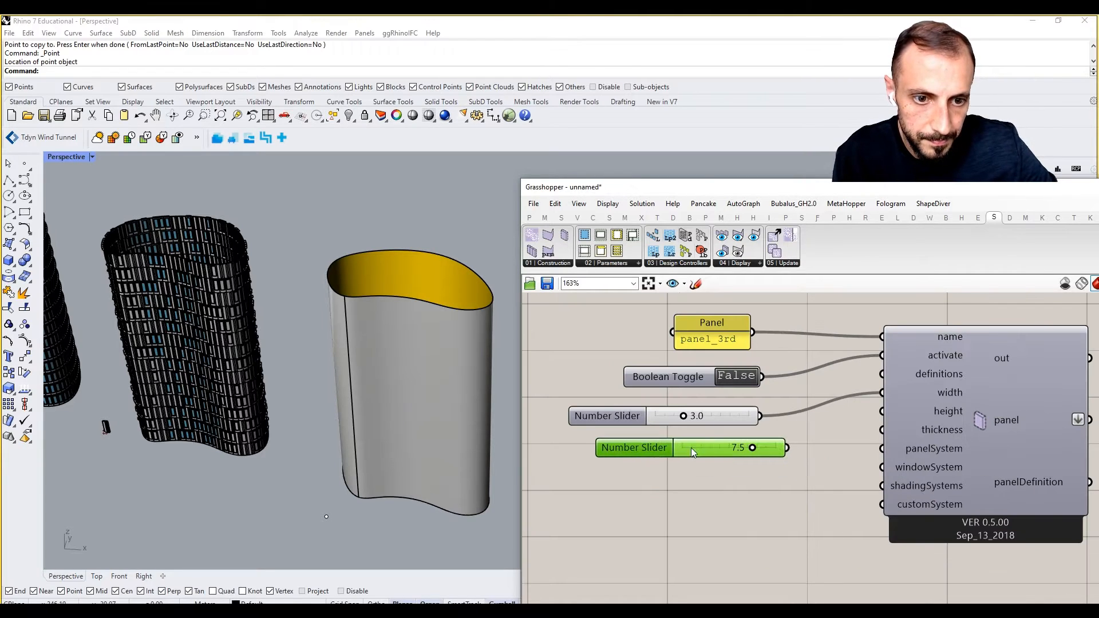
drag(788, 448, 887, 410)
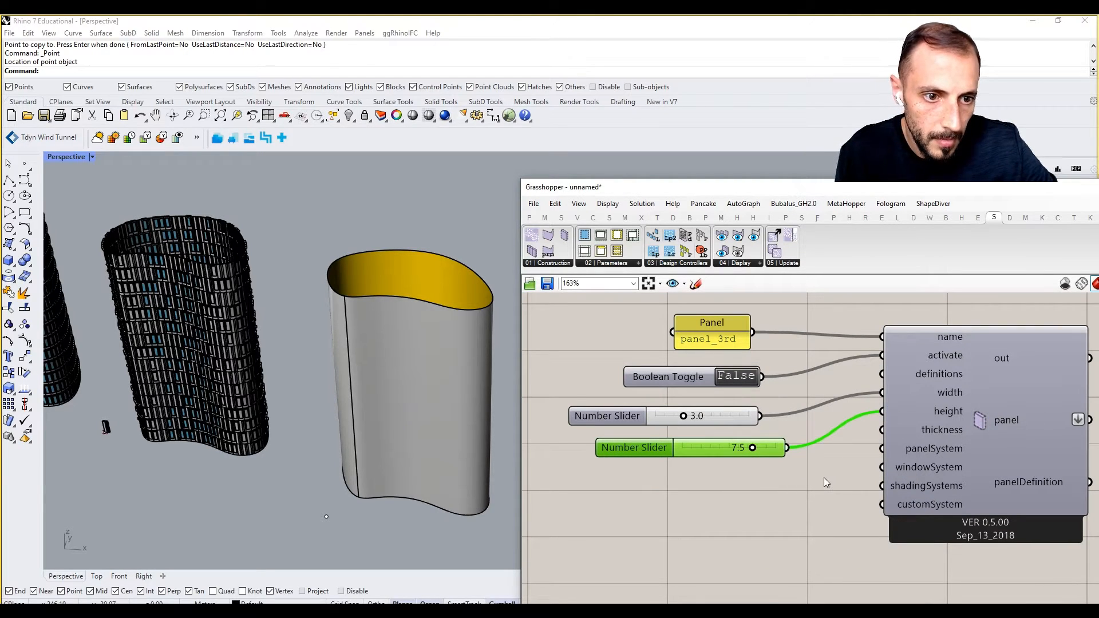
Add a 0.2 number slider and connect it to the thickness input.
double_click(673, 497)
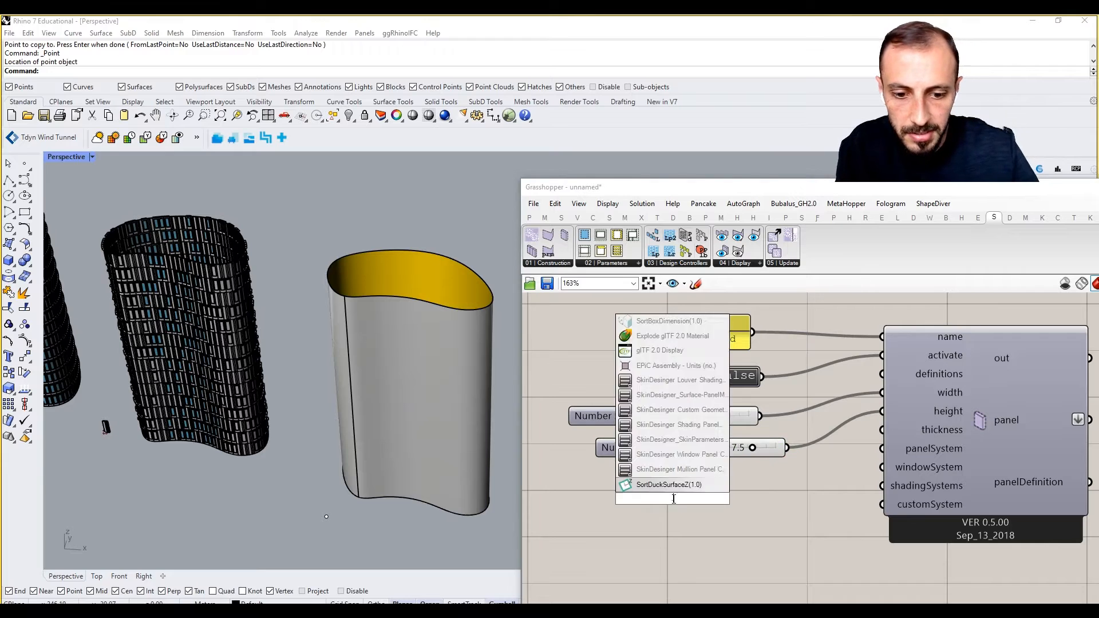
text(2)
key(Return)
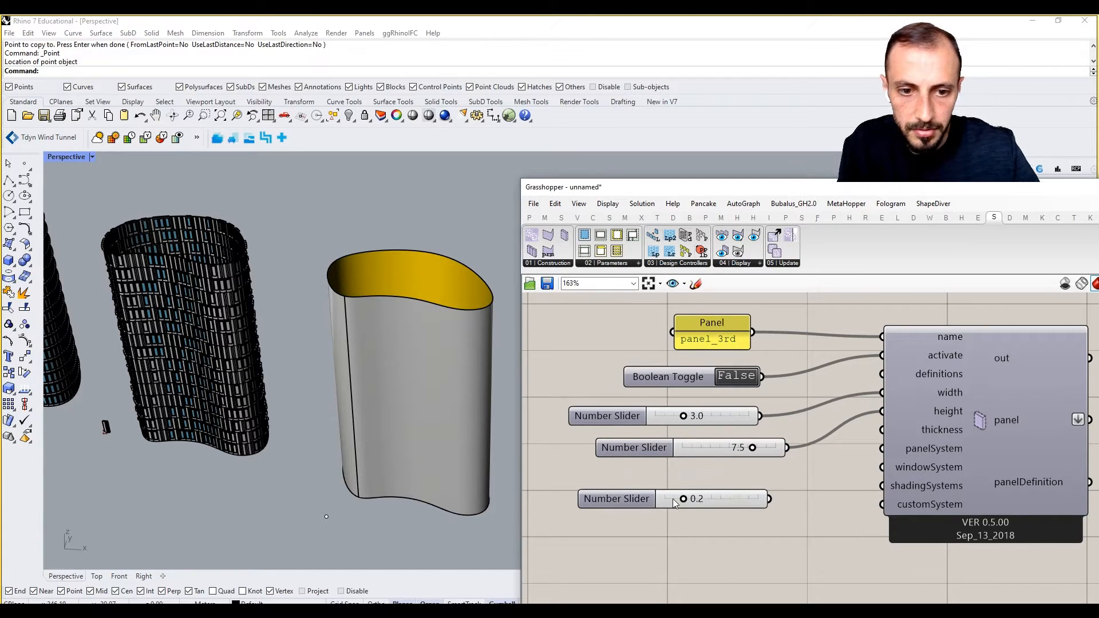
drag(773, 502, 882, 430)
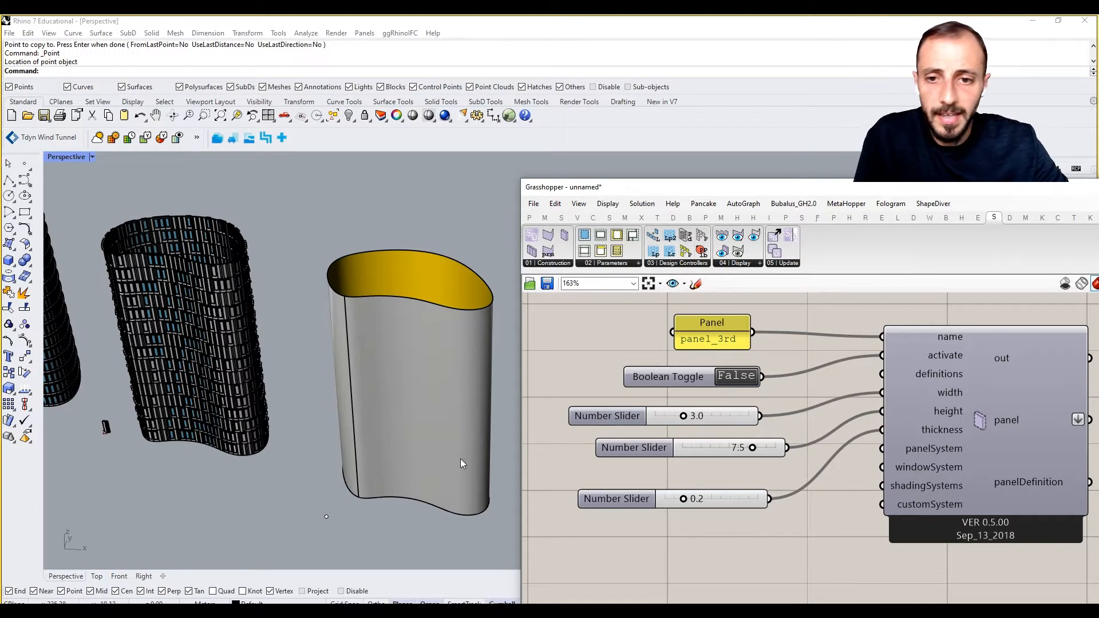
shift+right_drag(410, 459, 410, 431)
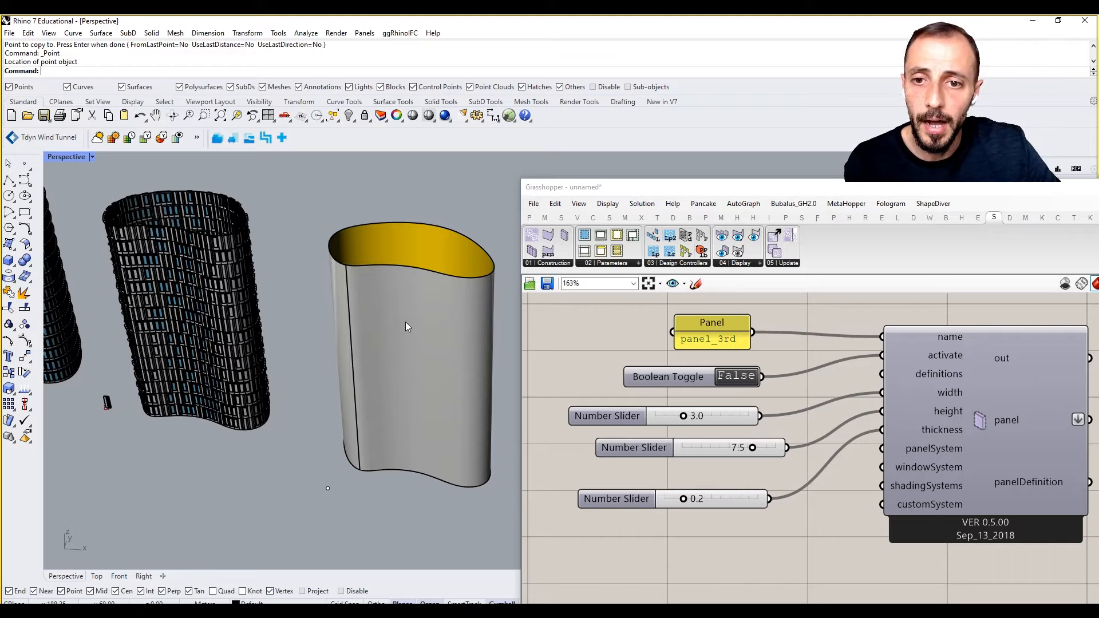
Place a panel viewer component from the Display components list.
right_drag(816, 447, 775, 437)
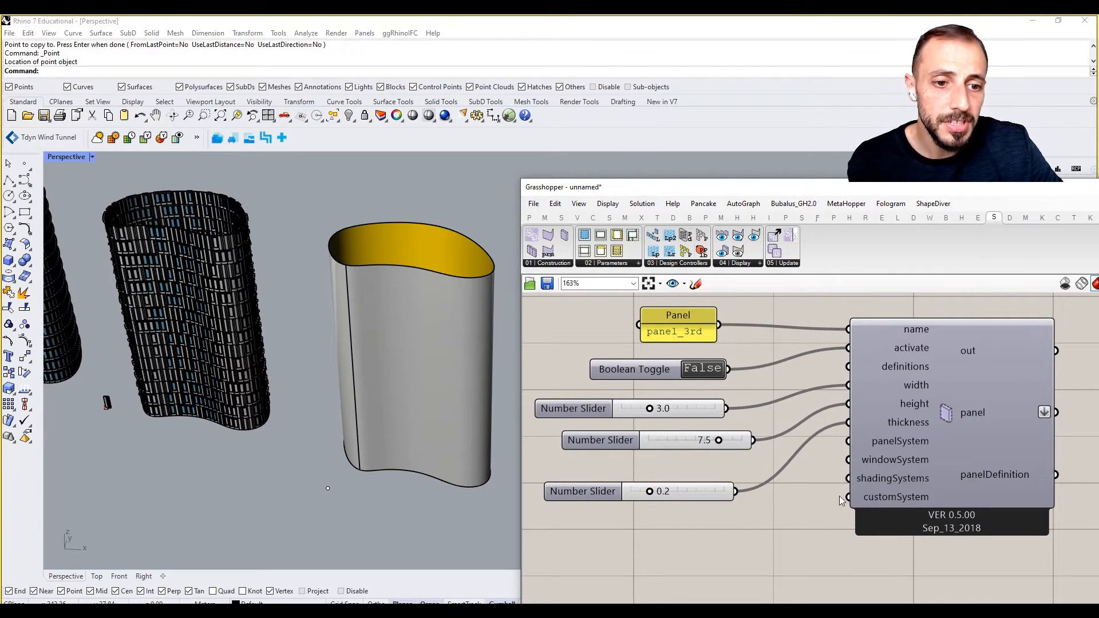
right_drag(933, 399, 836, 390)
click(739, 263)
click(752, 298)
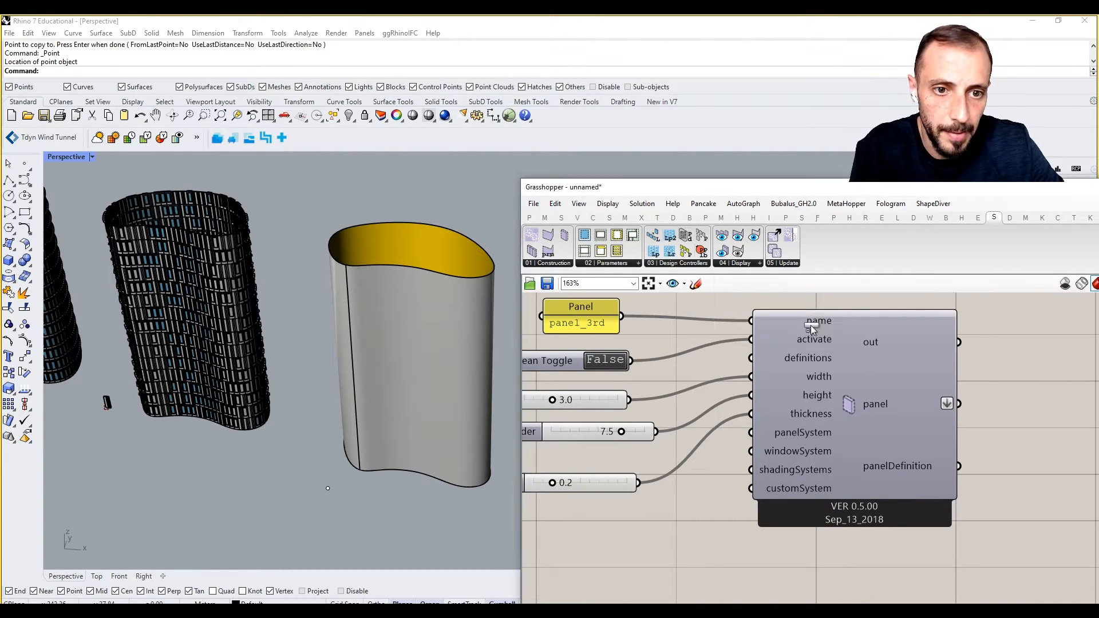
click(1092, 406)
right_drag(1088, 407, 911, 403)
Connect the SystemsPanel output to the viewer's _panel input.
drag(921, 403, 971, 403)
drag(782, 400, 888, 376)
right_drag(933, 435, 831, 428)
drag(920, 407, 1001, 411)
Add two Boolean Toggles wired to drawGeometry and drawBreps.
double_click(847, 458)
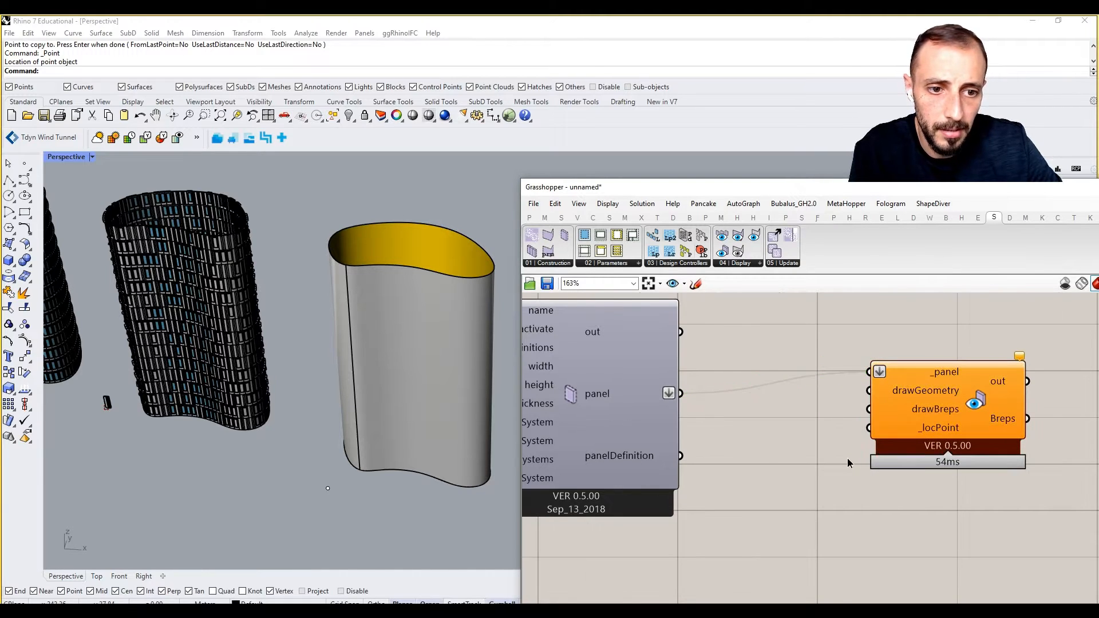
text(togg)
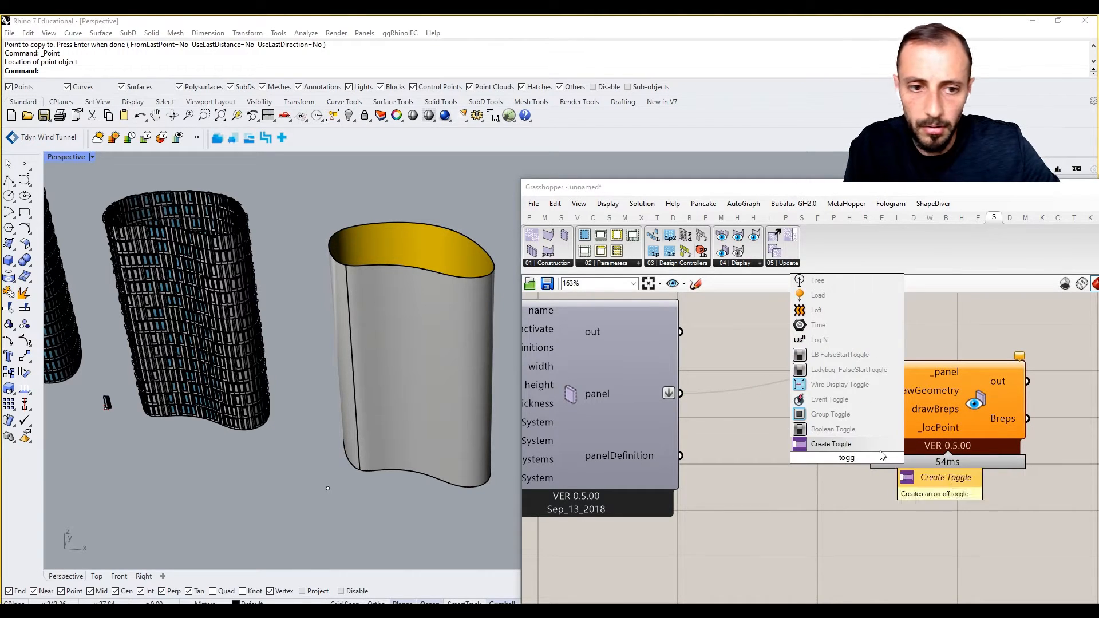
click(836, 430)
drag(953, 427, 1077, 443)
alt+drag(825, 464, 819, 499)
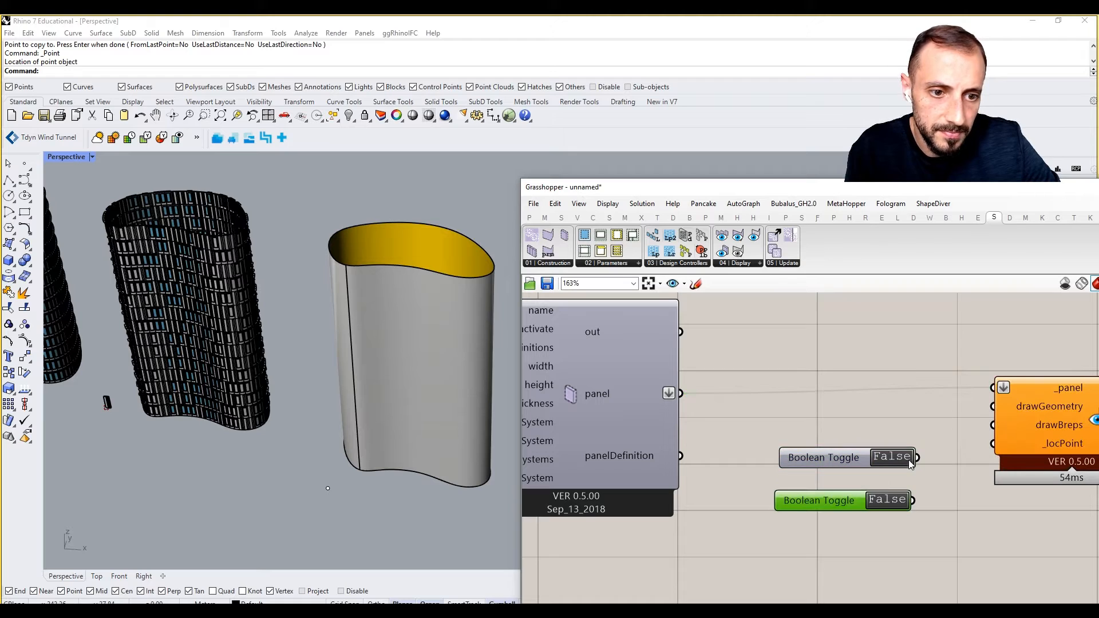
drag(917, 457, 828, 440)
drag(835, 461, 826, 422)
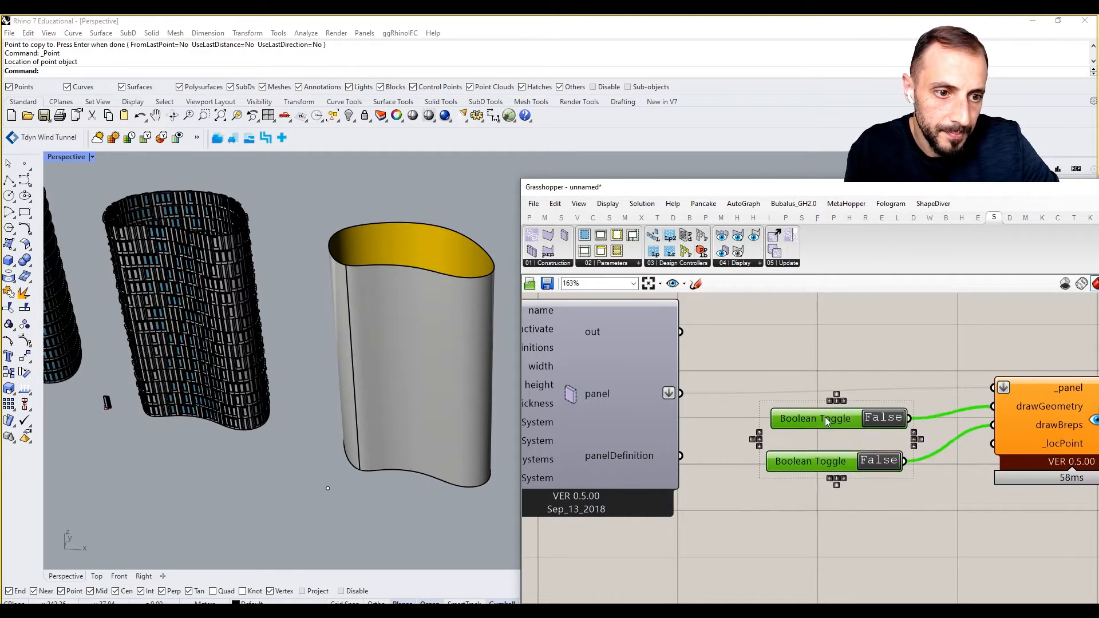
Add a Point parameter set to the Rhino point and wire it into _locPoint.
double_click(887, 516)
text(point)
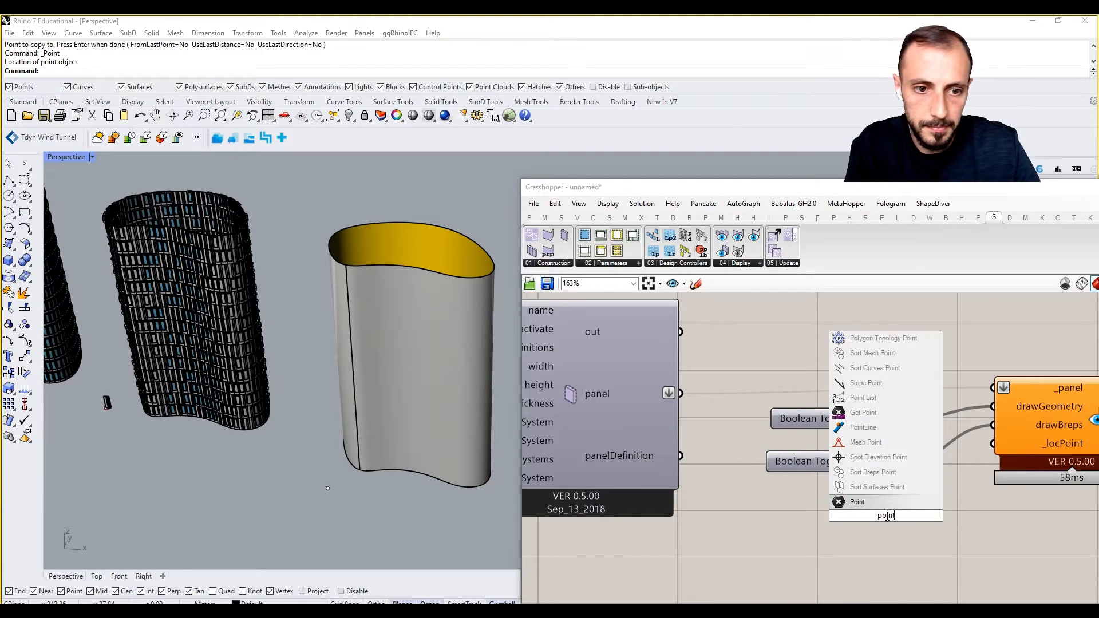
key(Return)
right_click(942, 517)
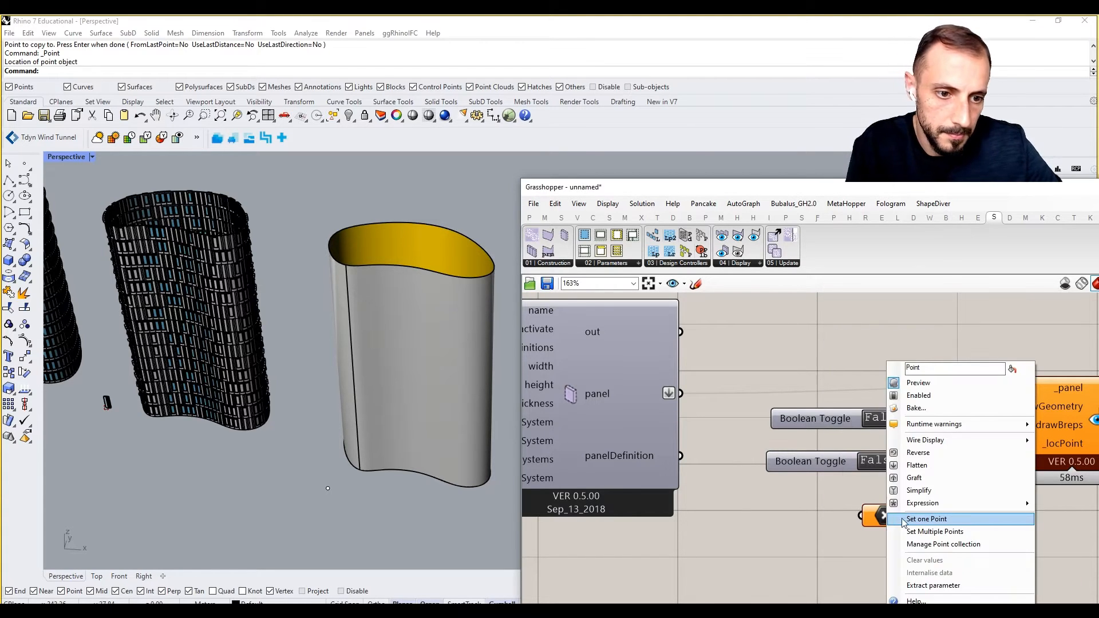
click(915, 520)
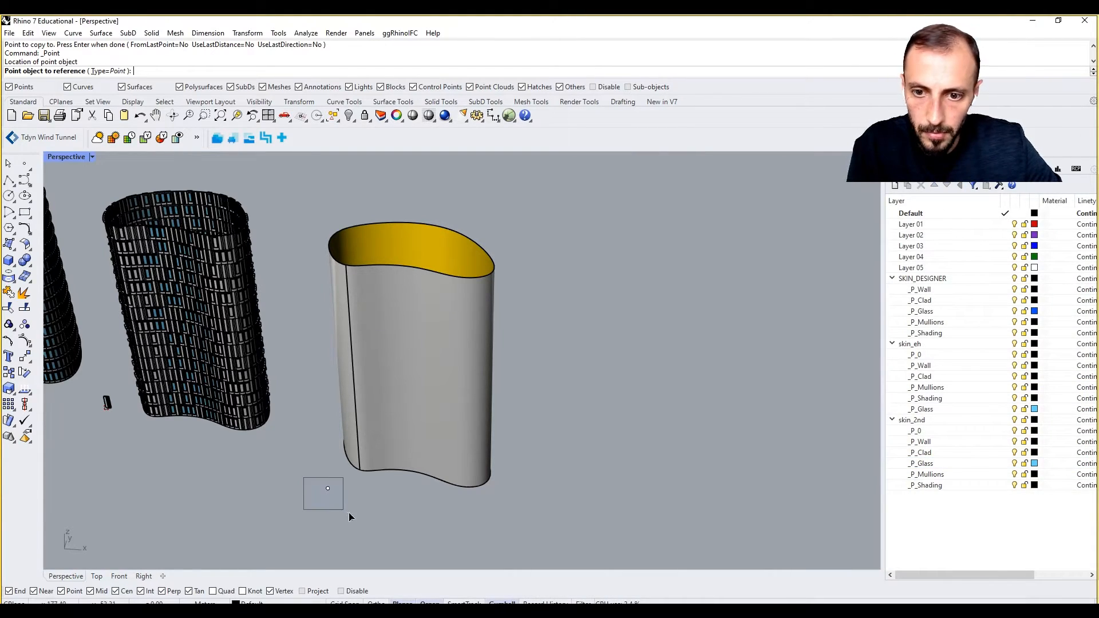
drag(349, 513, 349, 513)
drag(967, 465, 987, 449)
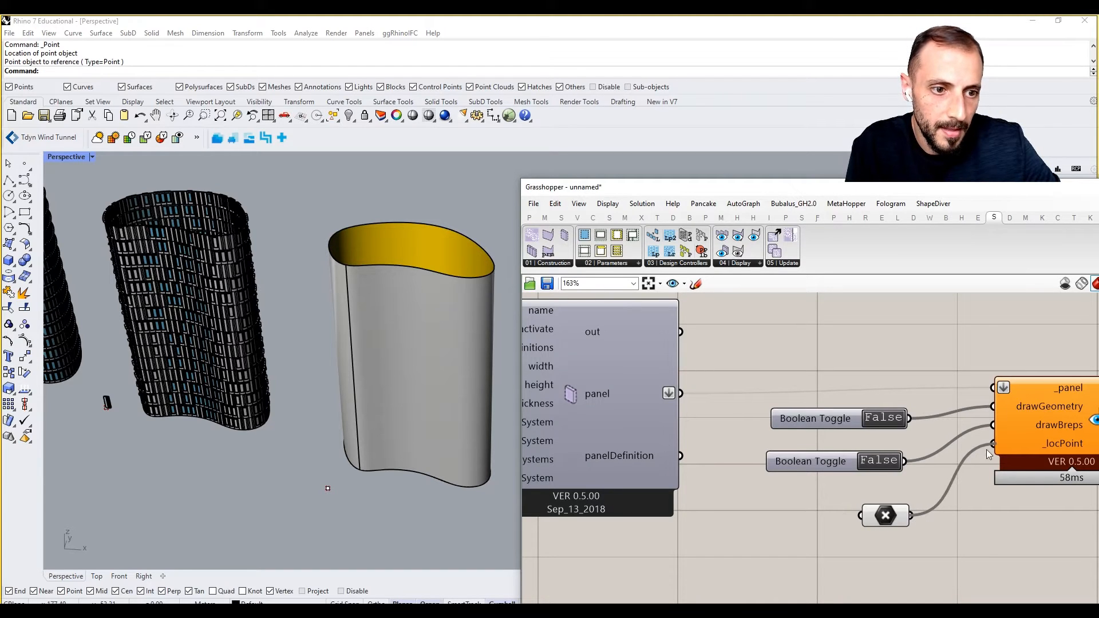
drag(687, 393, 988, 386)
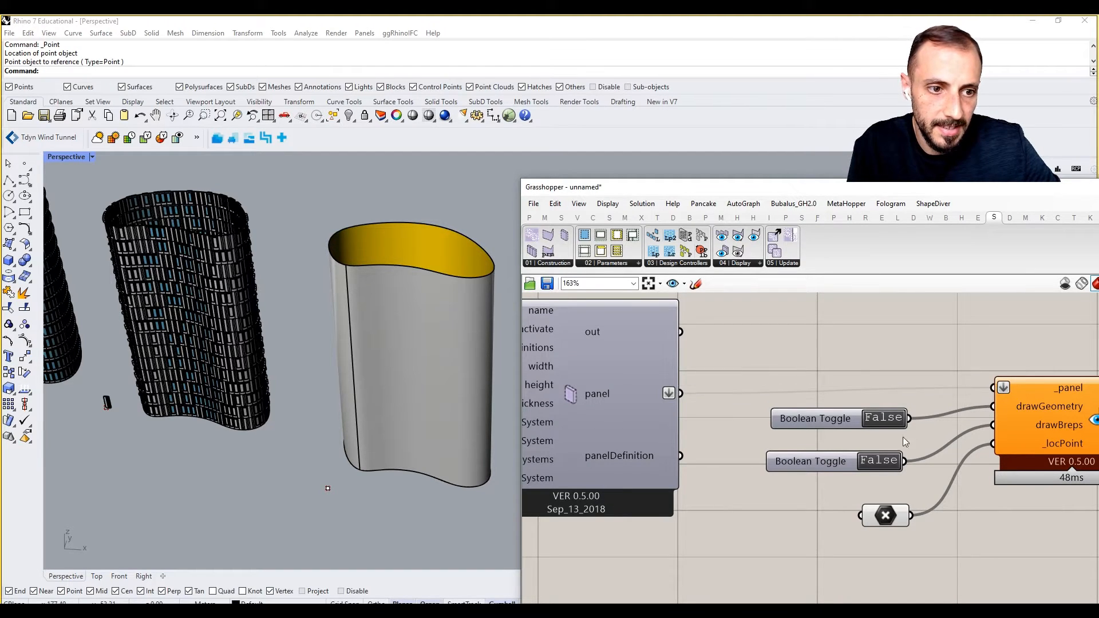
Switch drawBreps to True and the SystemsPanel activate toggle to True.
right_drag(871, 449, 839, 446)
double_click(835, 457)
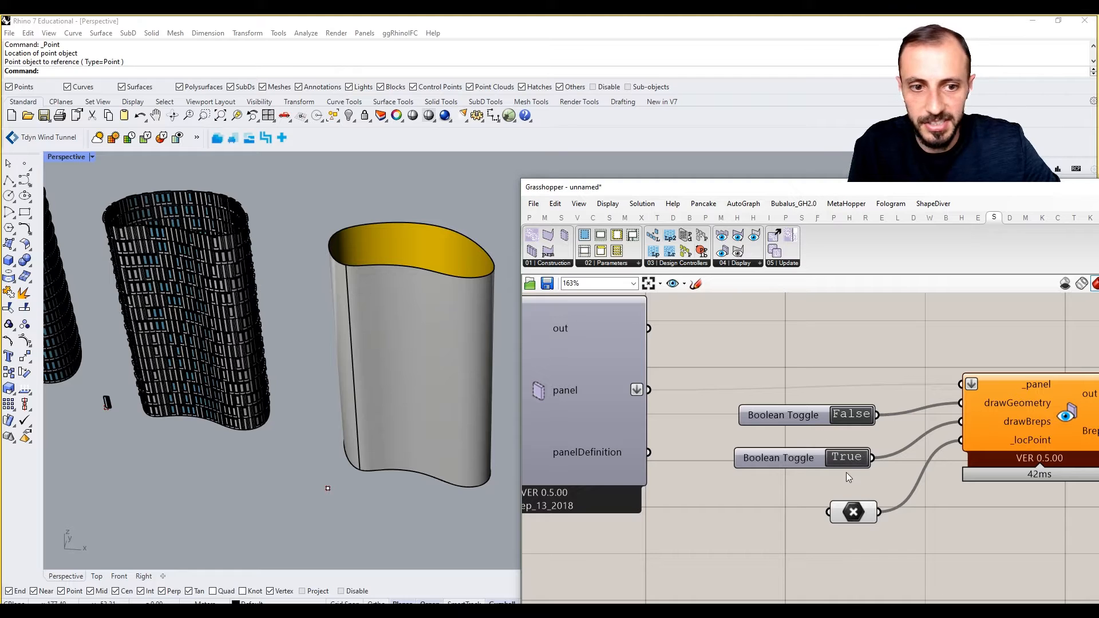
right_drag(875, 331, 731, 326)
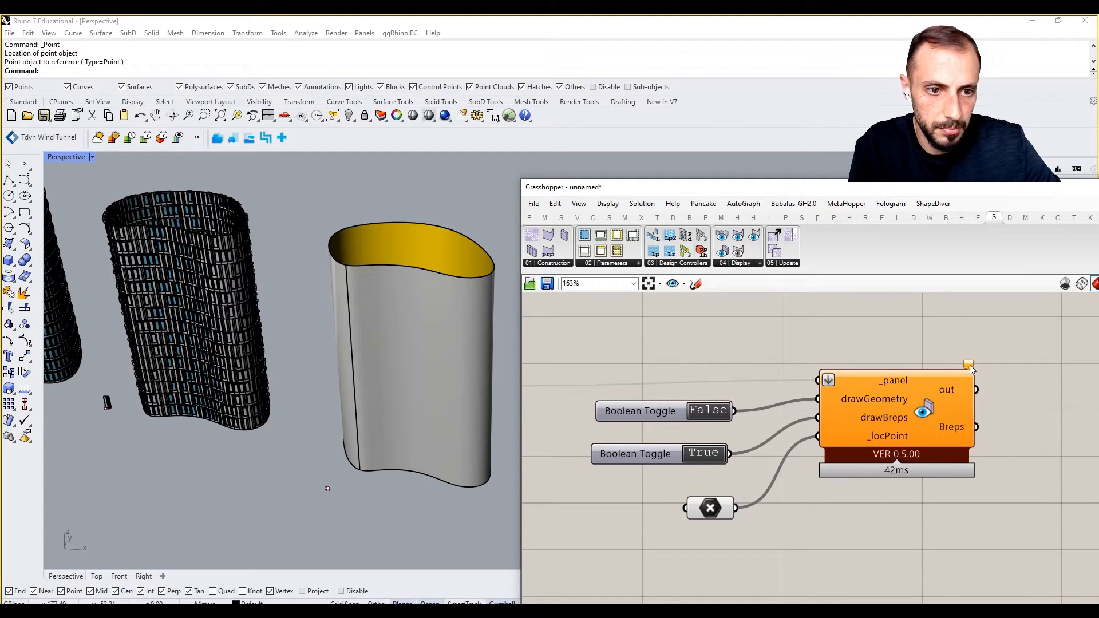
scroll(840, 379, down, 5)
scroll(613, 361, up, 4)
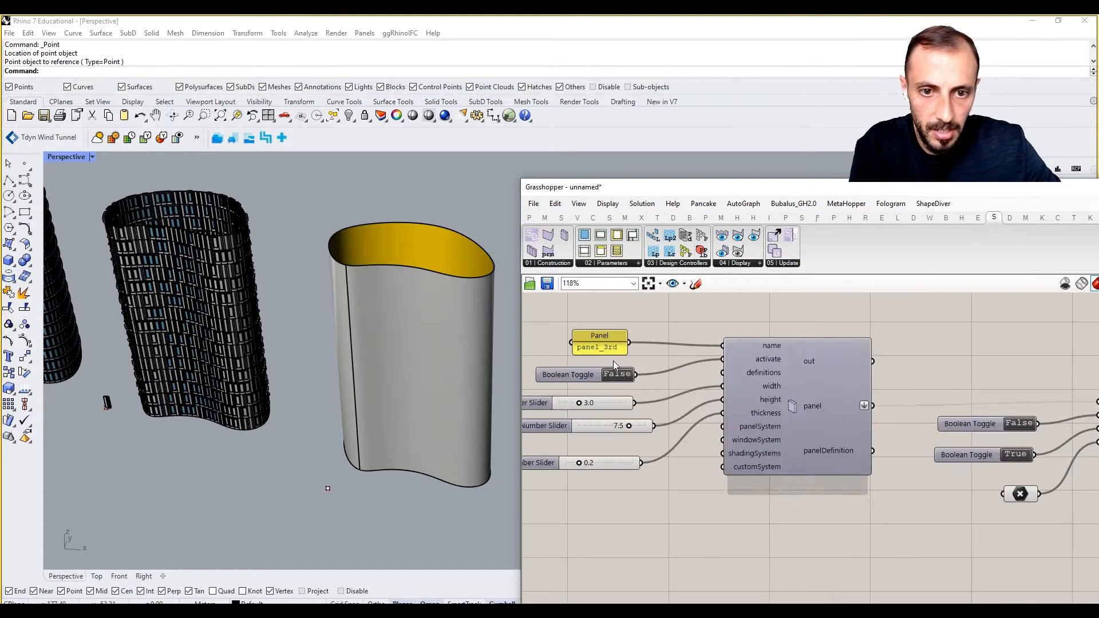
double_click(616, 373)
right_drag(801, 436, 699, 433)
right_drag(925, 455, 805, 452)
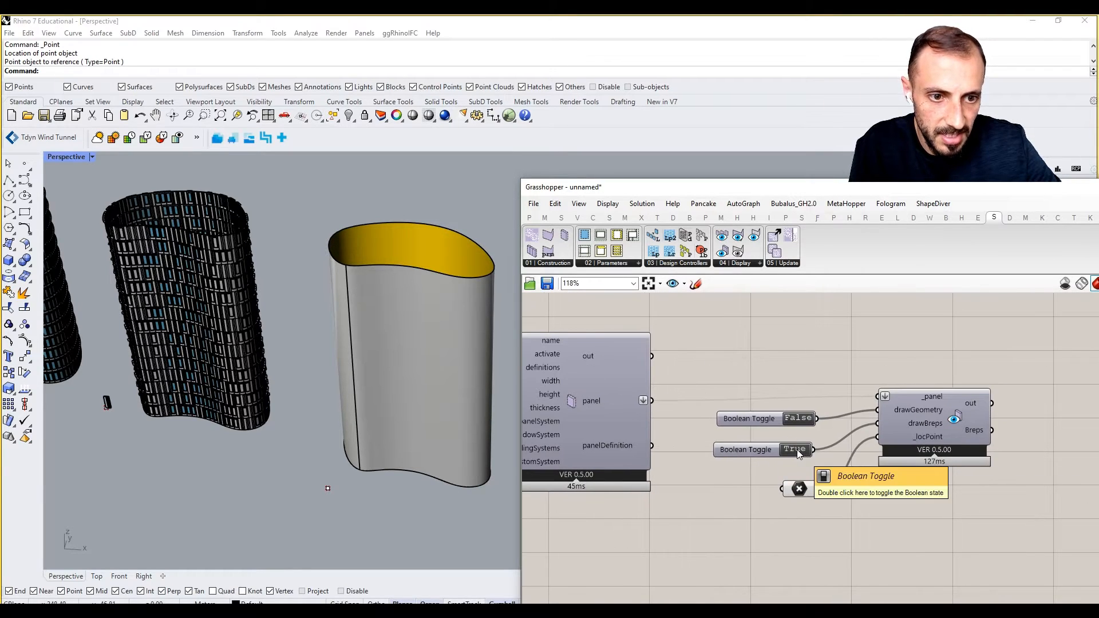
double_click(797, 449)
double_click(797, 449)
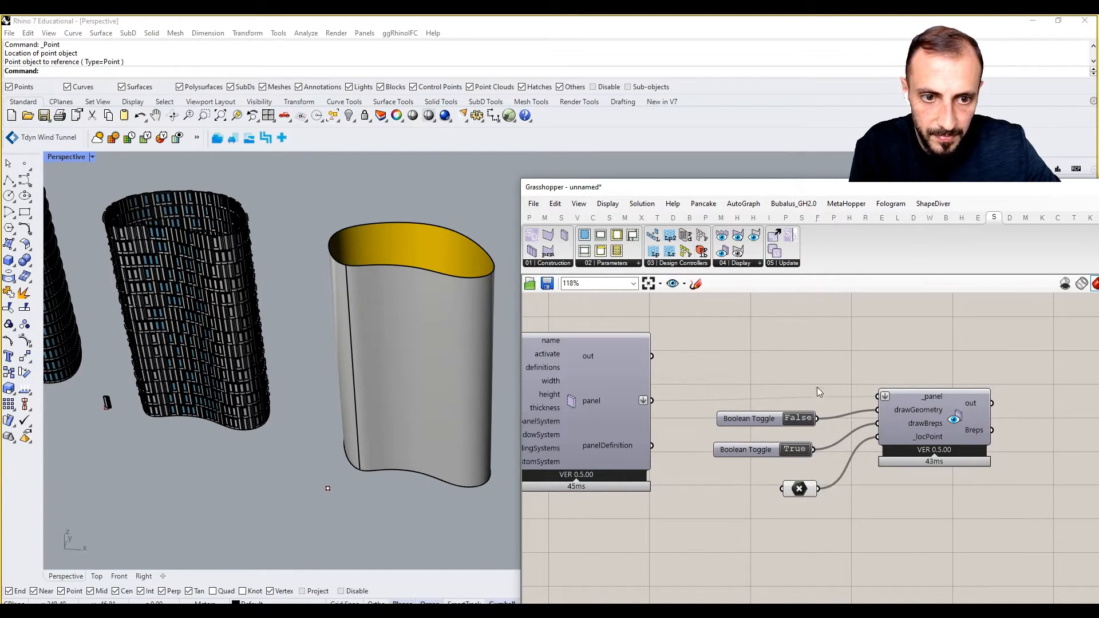
Turn drawGeometry to True to preview the window panel in Rhino.
double_click(801, 418)
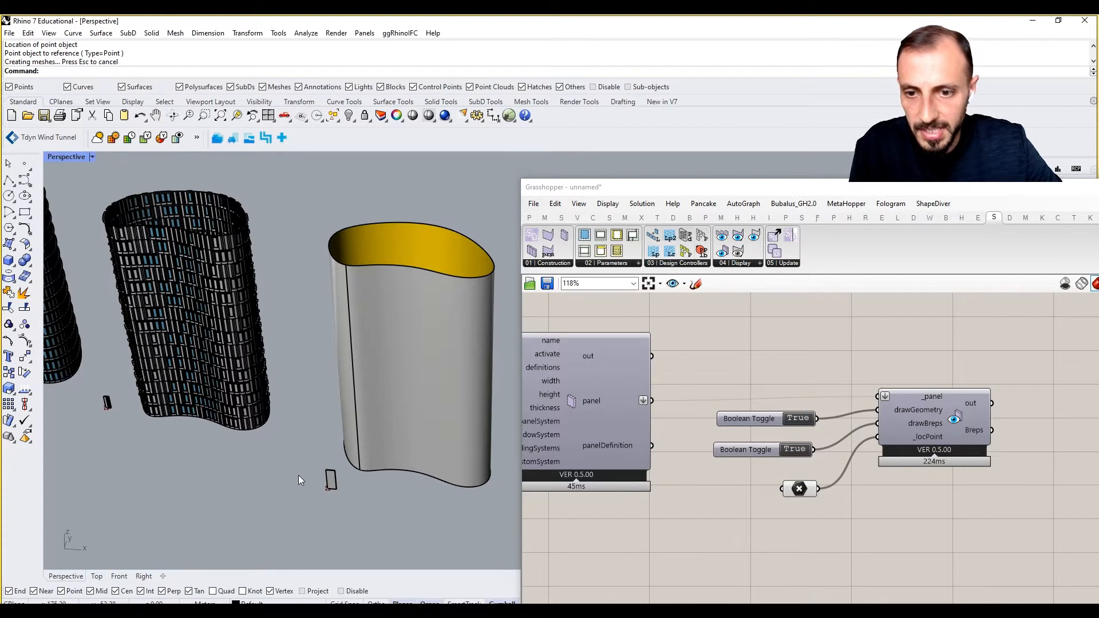
shift+right_drag(298, 476, 315, 464)
right_drag(712, 430, 935, 411)
scroll(933, 410, down, 1)
scroll(642, 395, up, 3)
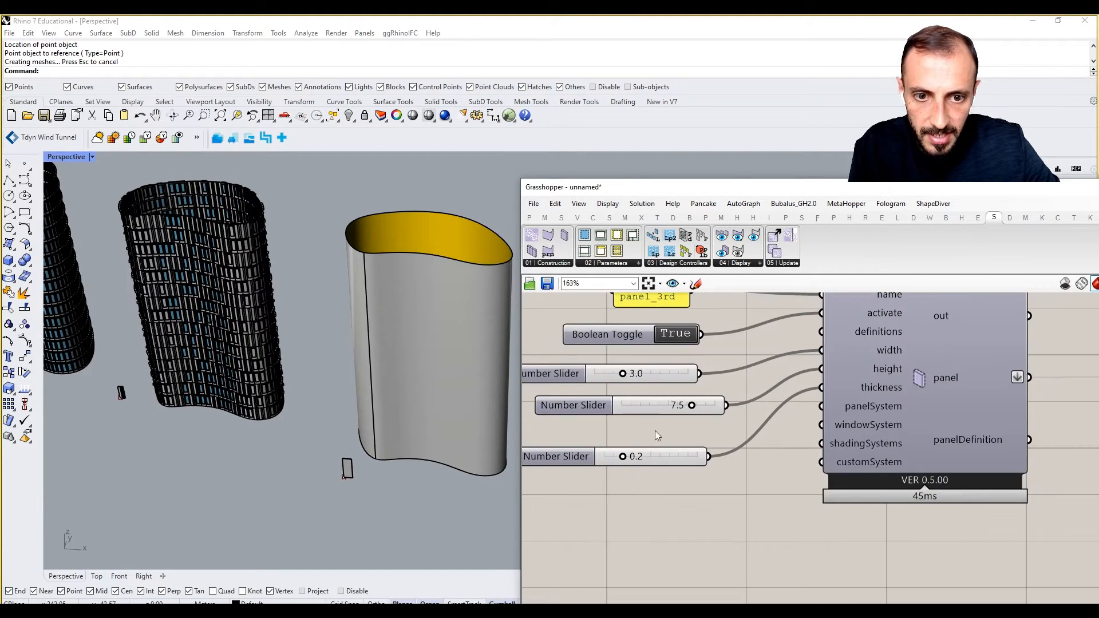
scroll(638, 375, up, 2)
Change the panel width slider to 2.0.
double_click(684, 367)
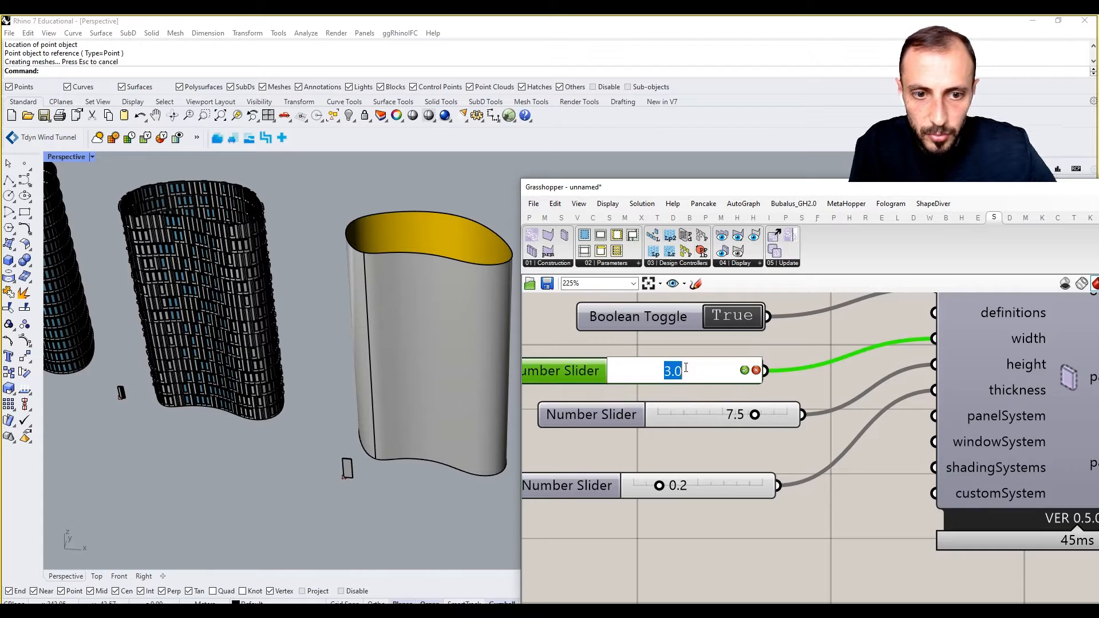
text(2)
key(Return)
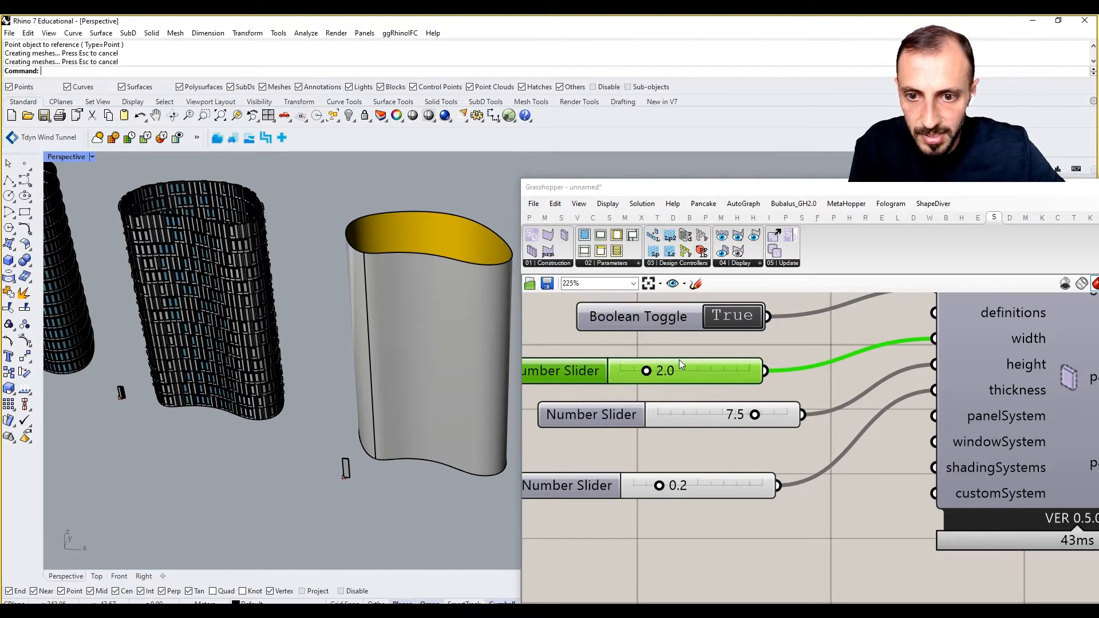
click(765, 470)
right_drag(431, 445, 326, 449)
scroll(910, 436, down, 4)
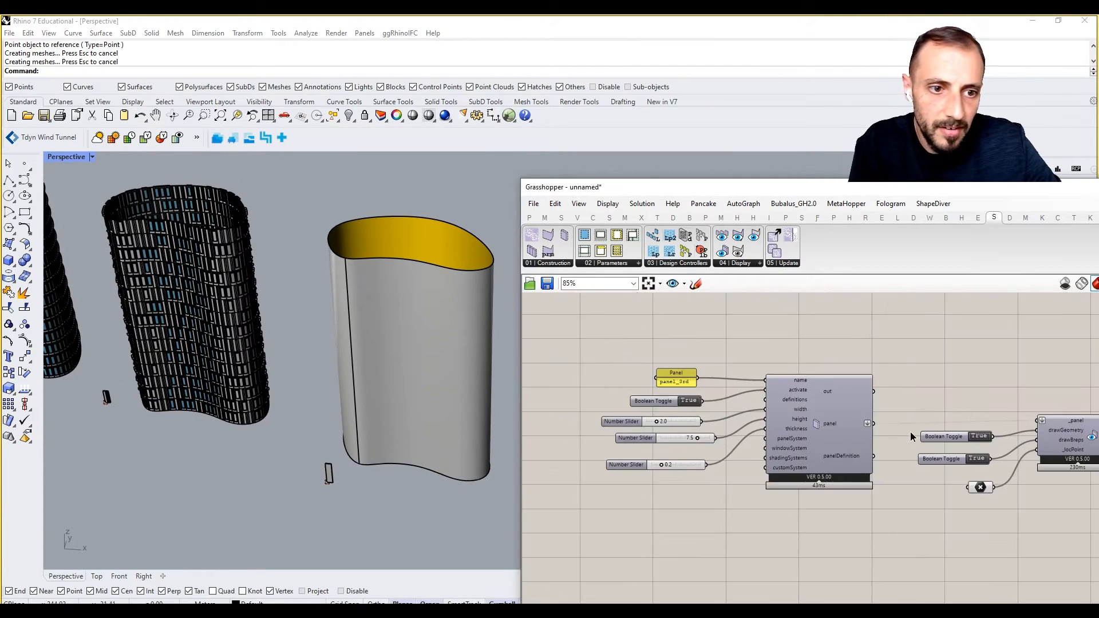
scroll(910, 436, up, 2)
Add a SkinGenerator component from the Construction list.
drag(1038, 385, 837, 549)
right_drag(943, 366, 865, 376)
right_drag(971, 394, 878, 383)
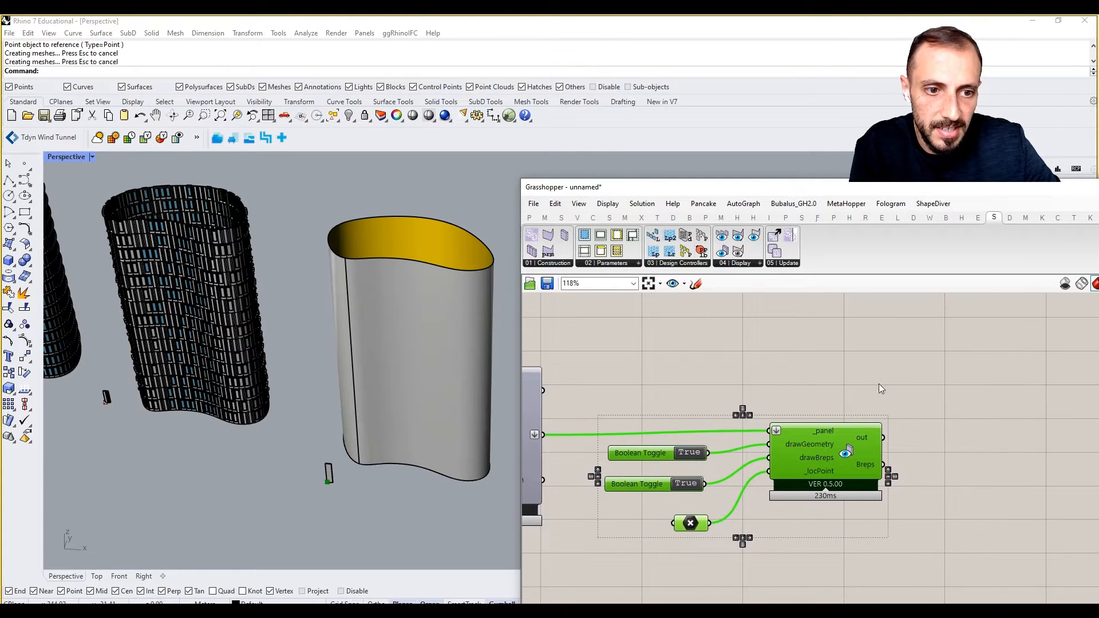
click(558, 264)
drag(601, 321, 1027, 411)
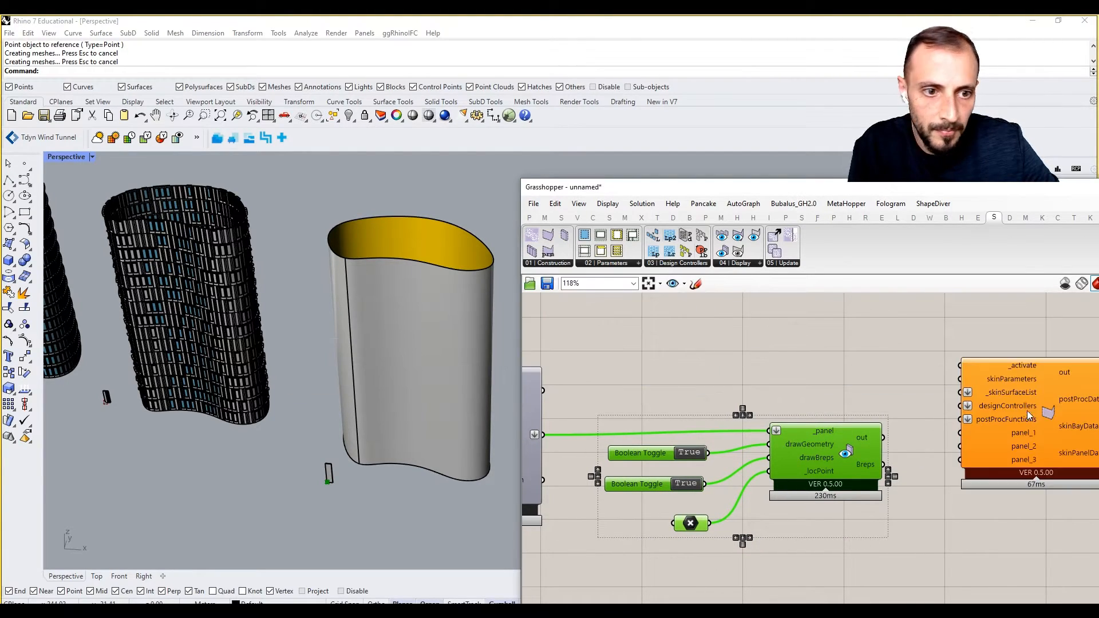
right_drag(881, 371, 789, 369)
Add a Boolean Toggle and a SkinParameters component beside the skin generator.
double_click(789, 369)
text(togg)
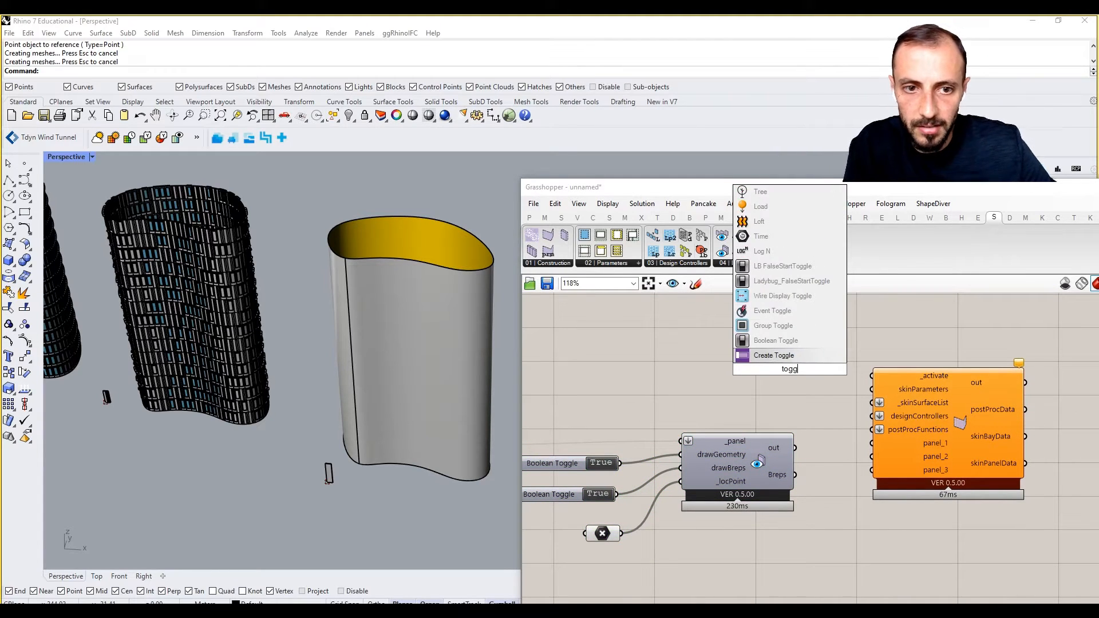
click(775, 340)
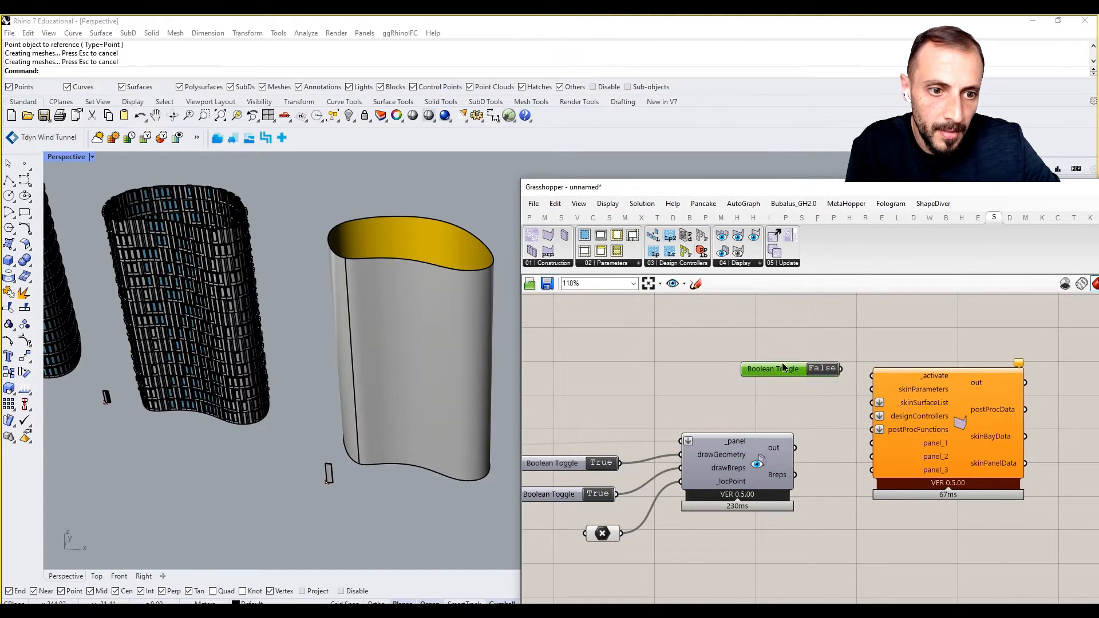
drag(974, 438, 1055, 439)
click(571, 266)
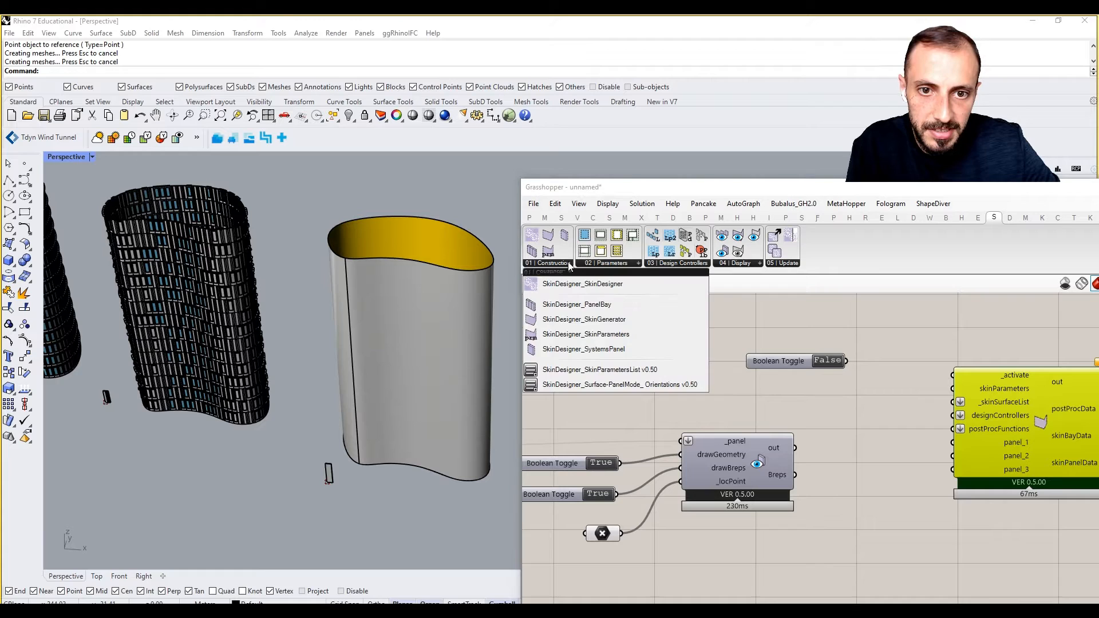
click(606, 338)
click(726, 388)
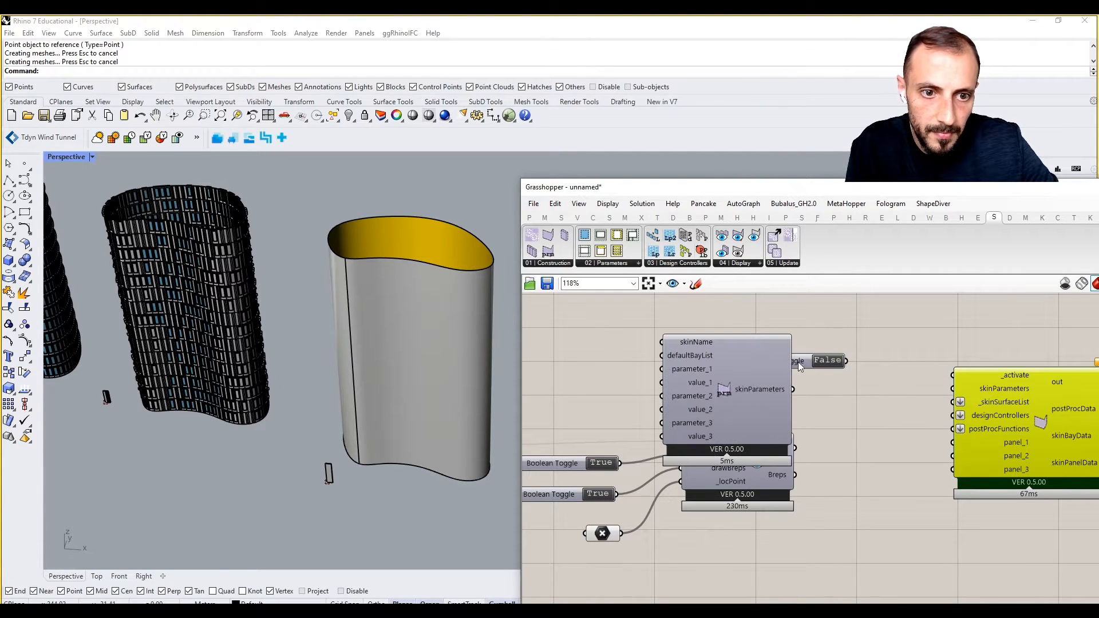
drag(800, 362, 918, 316)
drag(735, 393, 768, 361)
right_drag(768, 361, 819, 395)
drag(814, 394, 811, 376)
Add a parameters list set to DEFAULT HORIZONTAL SHIFT and wire it into parameter_1.
click(553, 265)
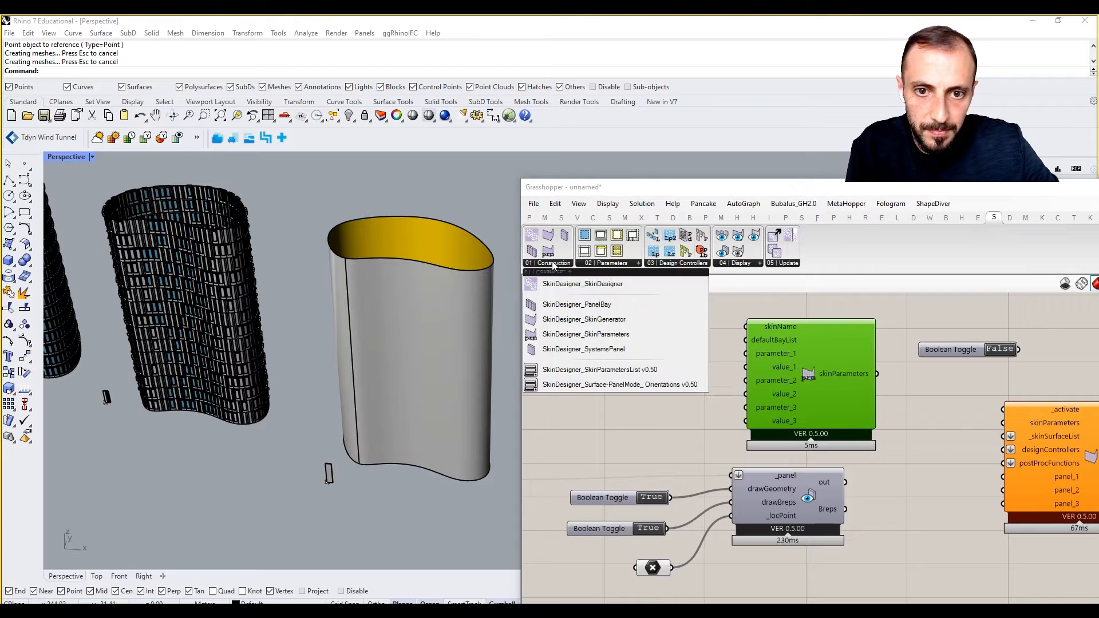
click(589, 369)
click(657, 356)
click(759, 341)
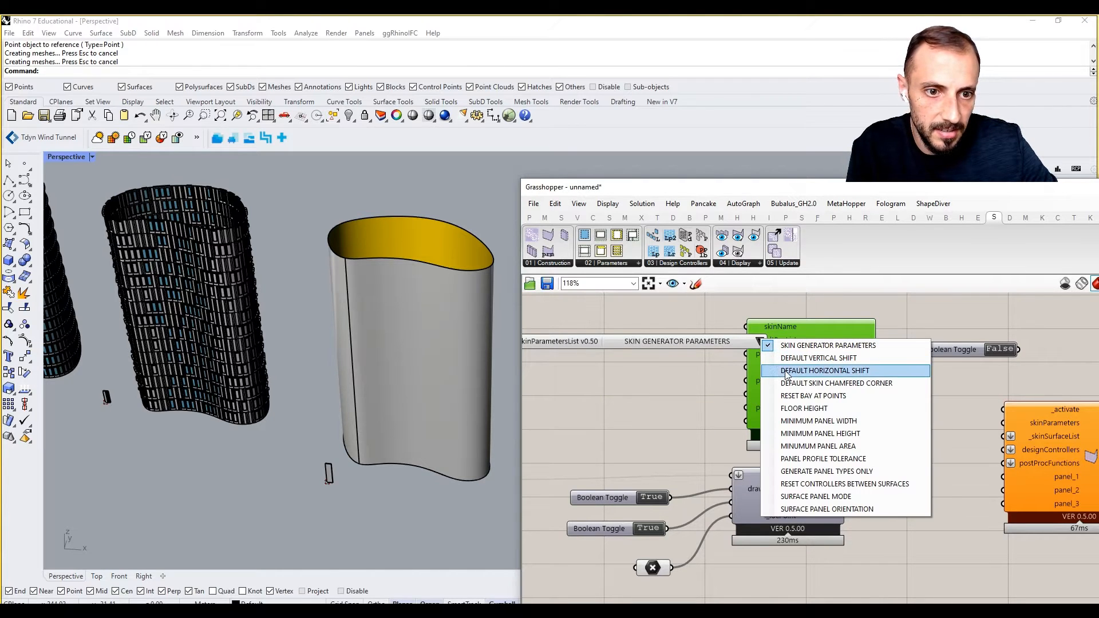
click(788, 371)
click(715, 342)
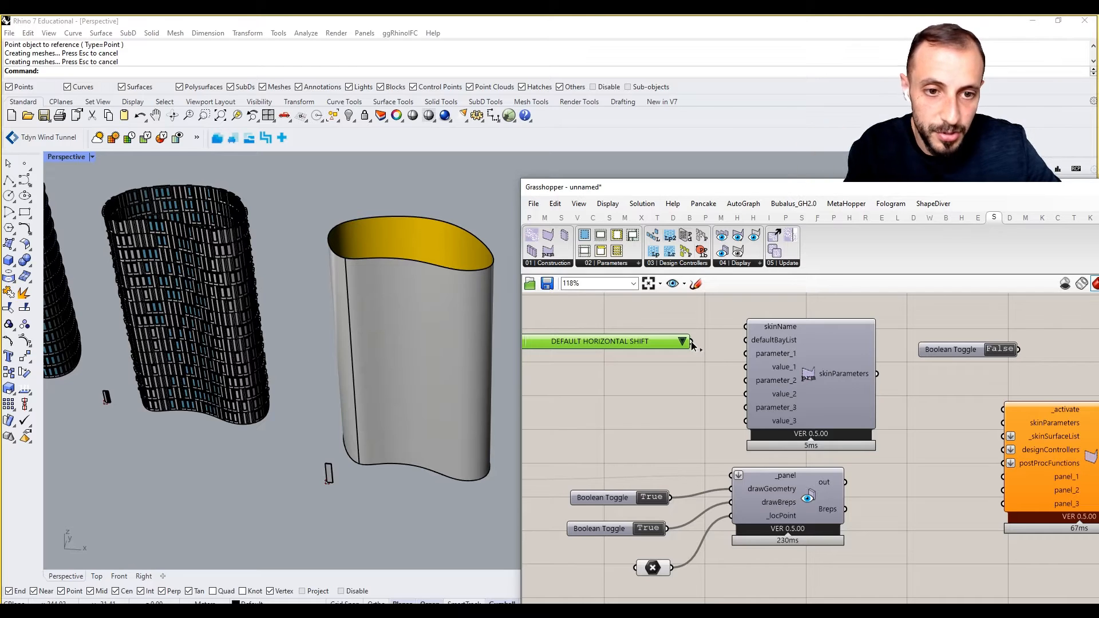
drag(692, 342, 745, 353)
drag(636, 348, 644, 356)
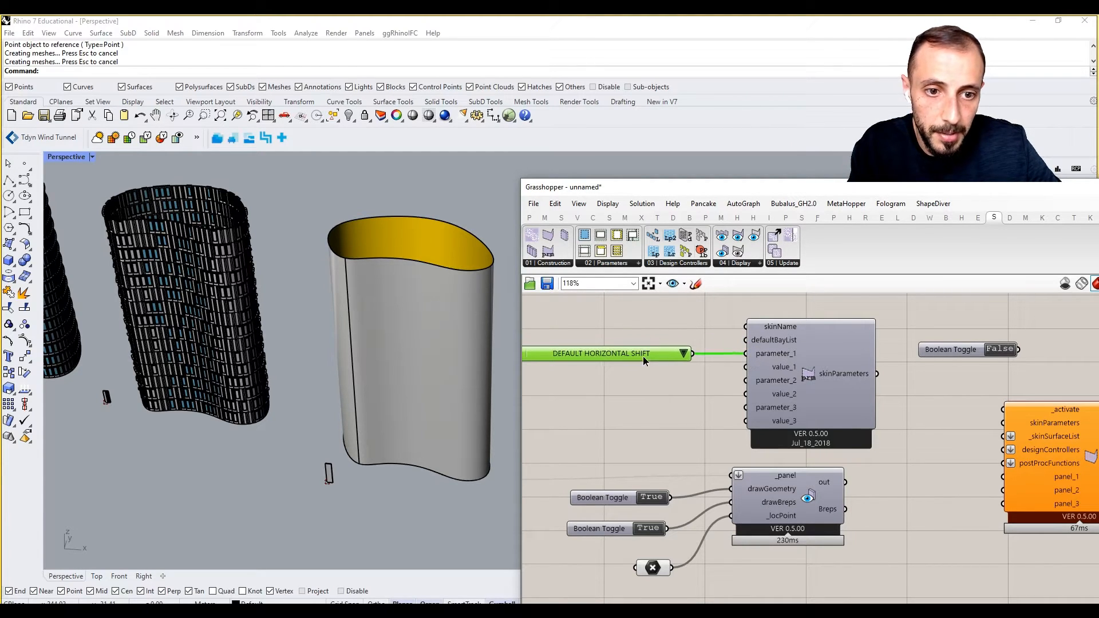
Remove the unused inputs from skinParameters, leaving one parameter/value pair.
scroll(774, 365, up, 6)
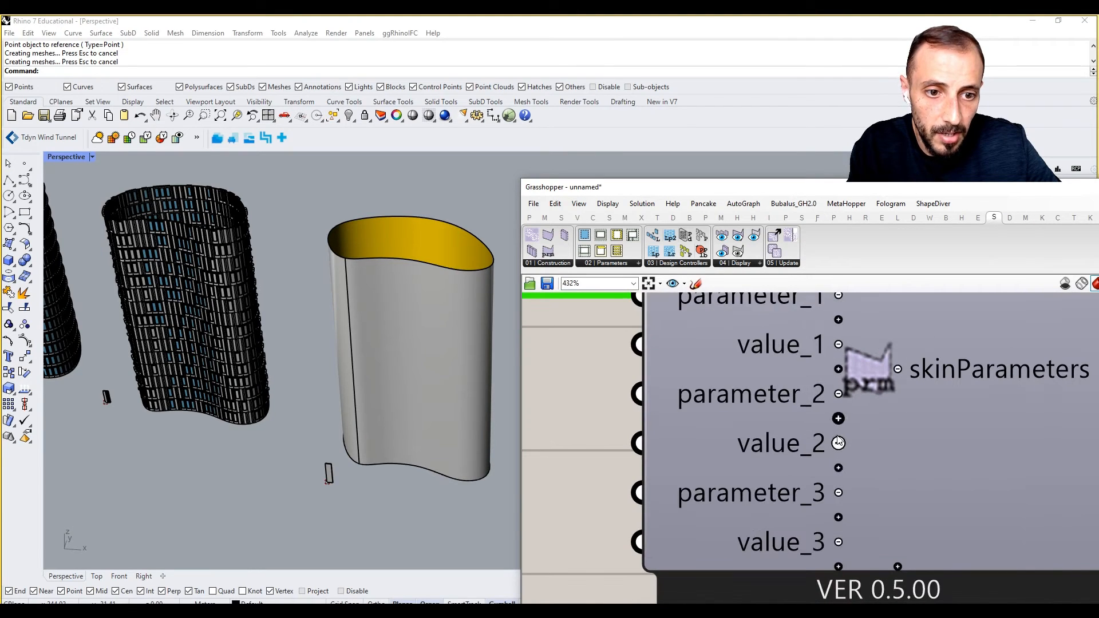
click(838, 442)
click(837, 417)
click(839, 443)
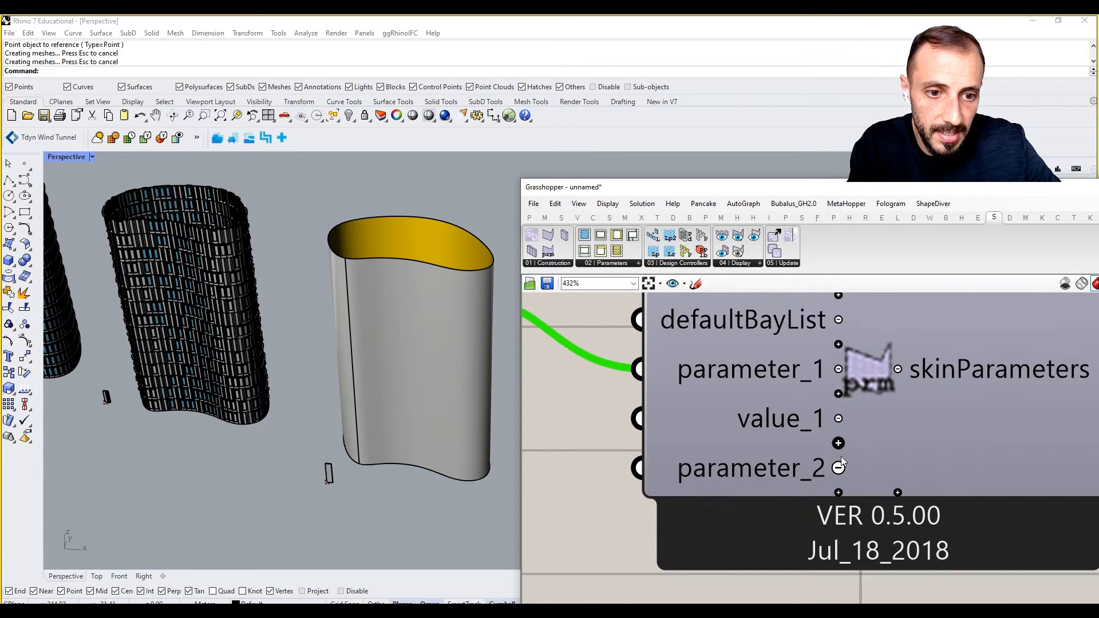
click(838, 468)
scroll(760, 388, down, 5)
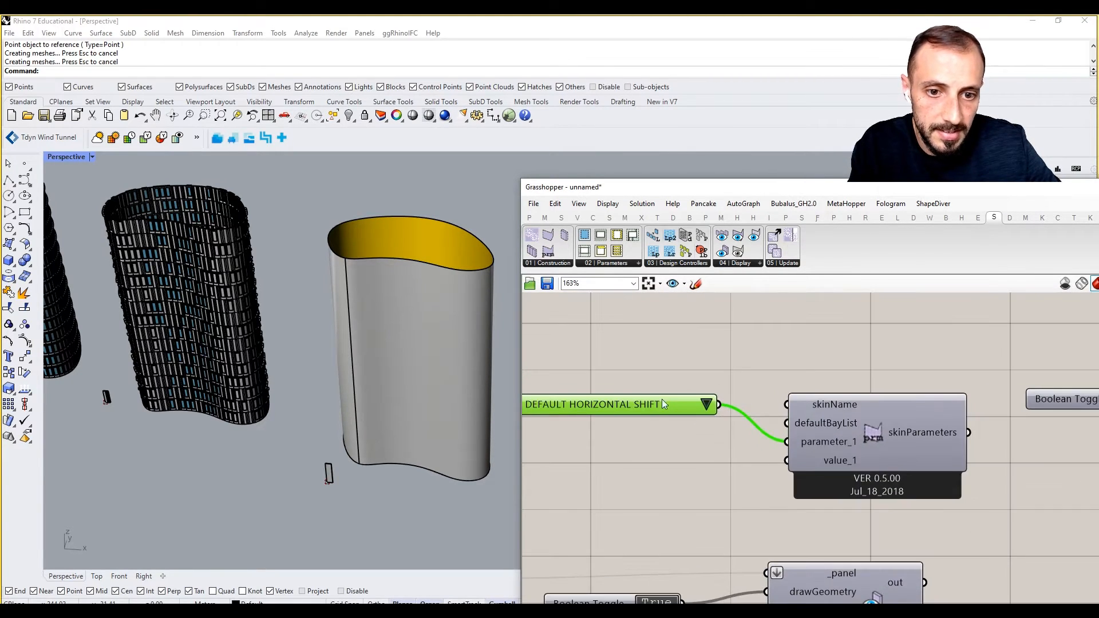
Add a Boolean Toggle for value_1 below the horizontal shift list.
drag(661, 400, 654, 432)
double_click(644, 468)
text(togg)
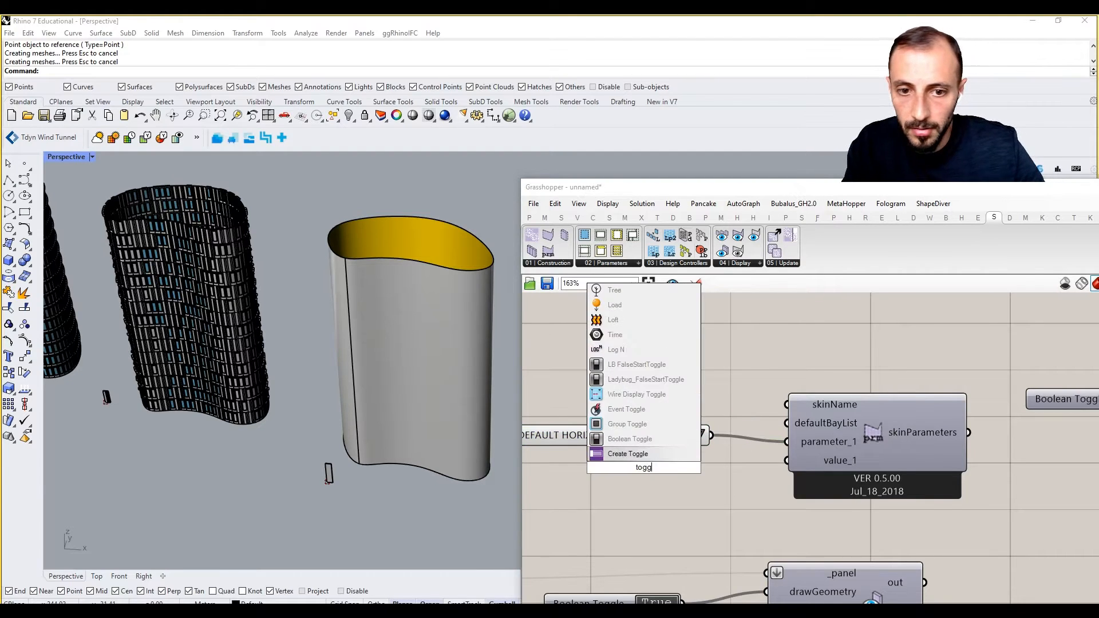
click(651, 440)
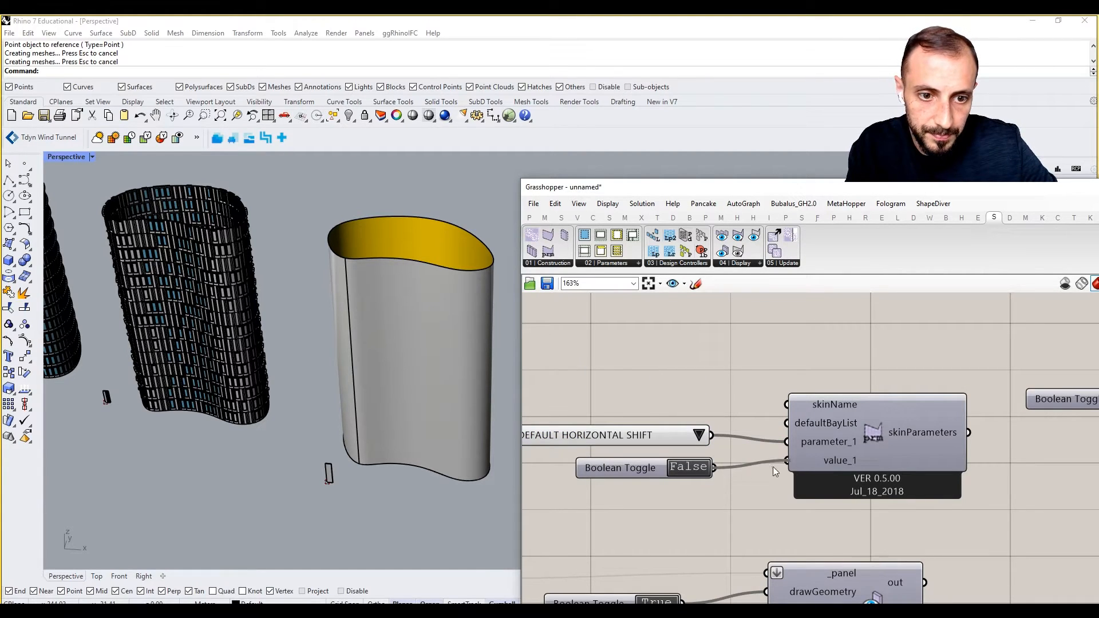
Create a 'skin_3rd' text panel and connect it to skinName.
double_click(695, 379)
text(//skin)
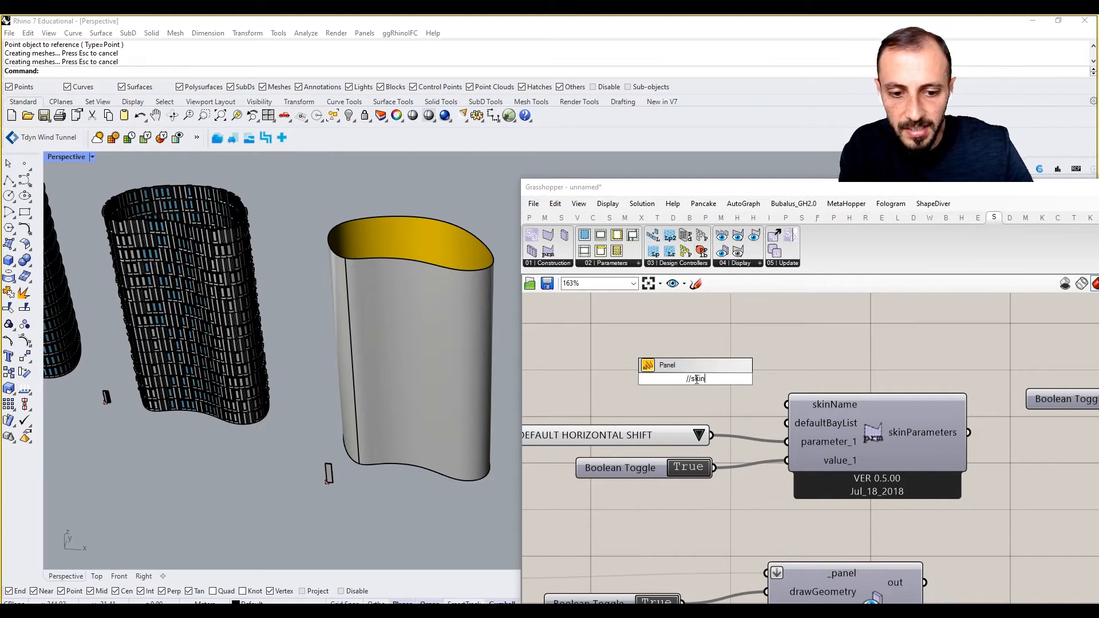
text(_3d)
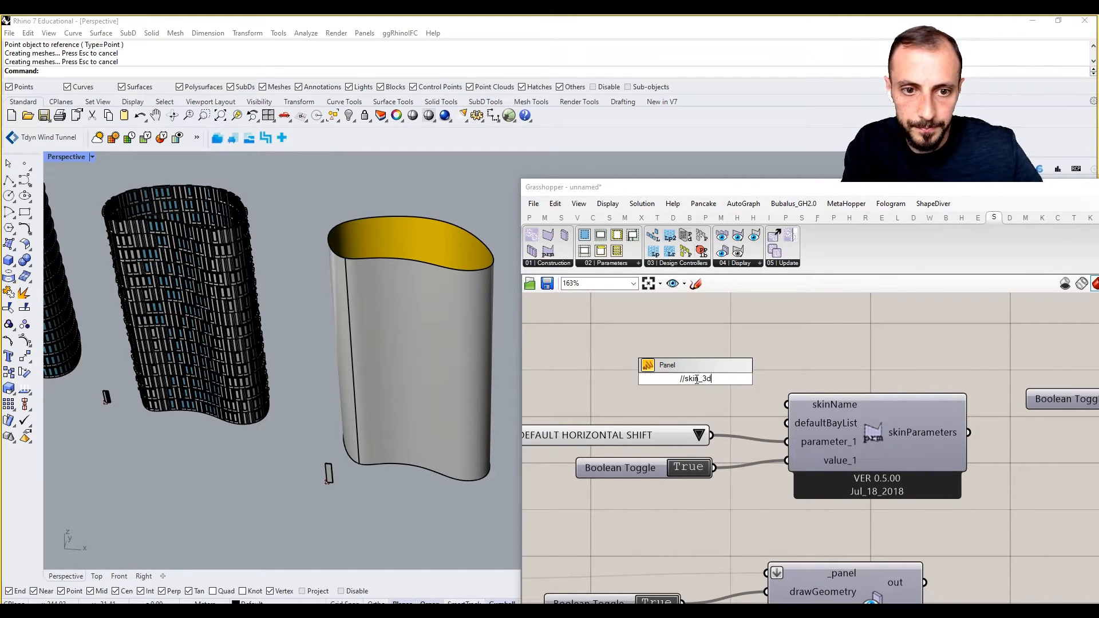
key(BackSpace)
text(rd)
key(Return)
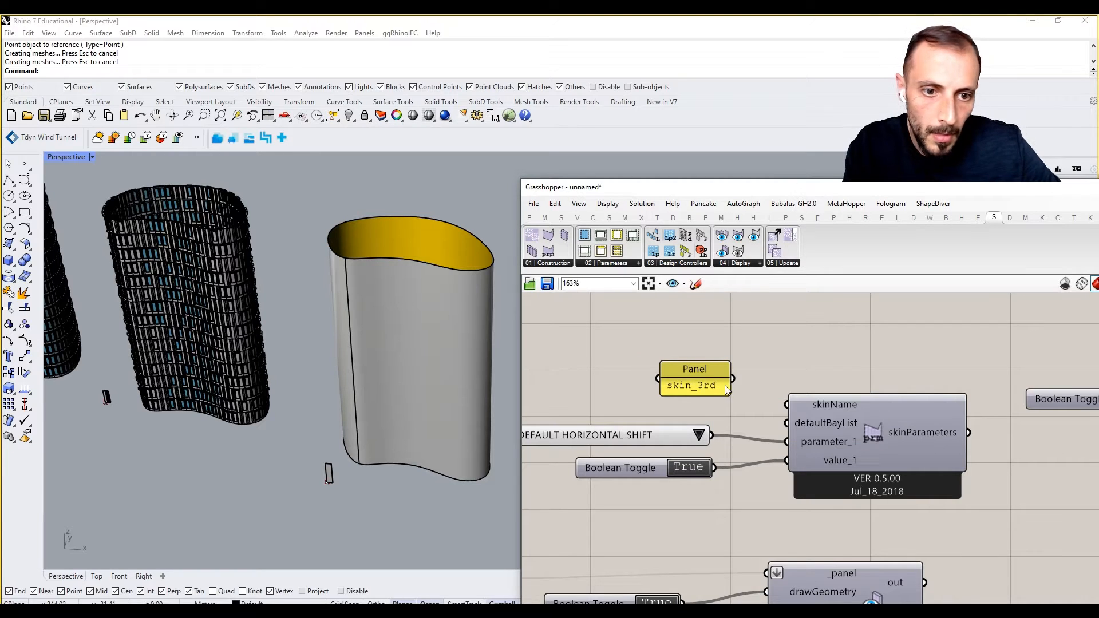
drag(750, 392, 787, 404)
Wire skinParameters into the skin component and a False toggle into _activate.
scroll(800, 421, down, 2)
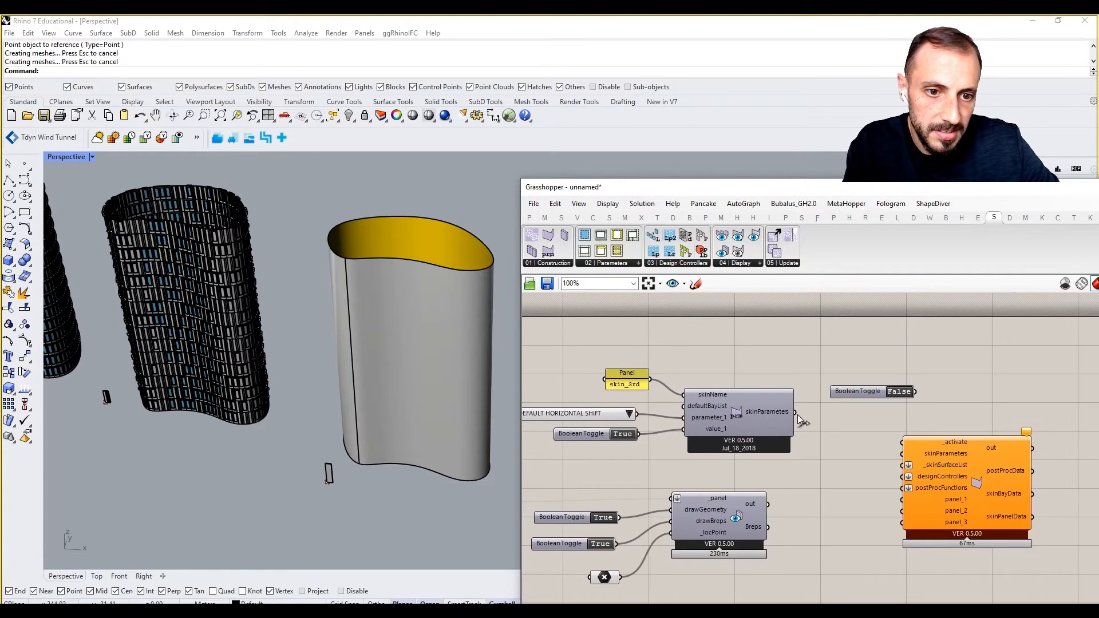
right_drag(799, 415, 779, 407)
drag(772, 404, 921, 463)
drag(940, 377, 923, 447)
right_drag(923, 449, 802, 430)
drag(873, 452, 938, 448)
Reference the tower as one Surface parameter, wire it to _skinSurfaceList, and hide its preview.
click(456, 380)
double_click(731, 506)
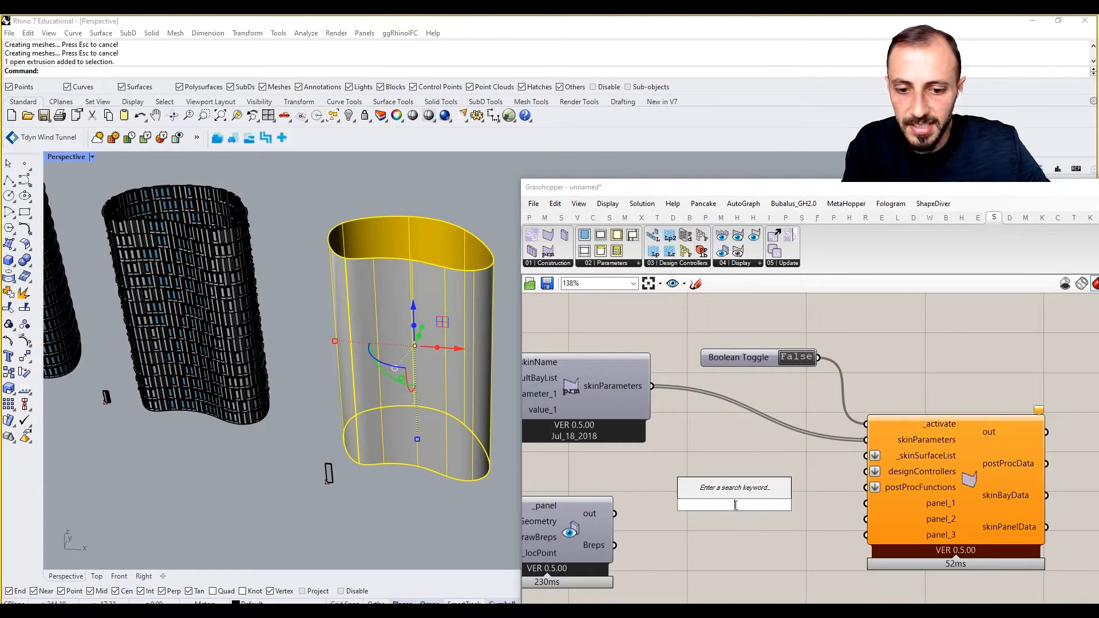
text(surf)
click(710, 431)
right_click(735, 506)
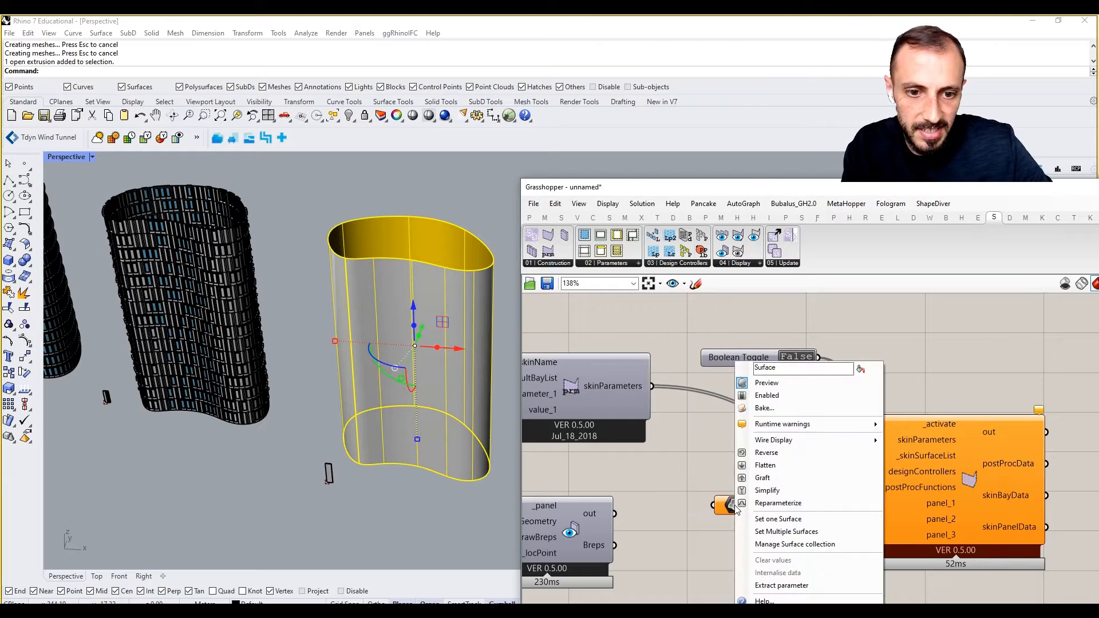
click(762, 520)
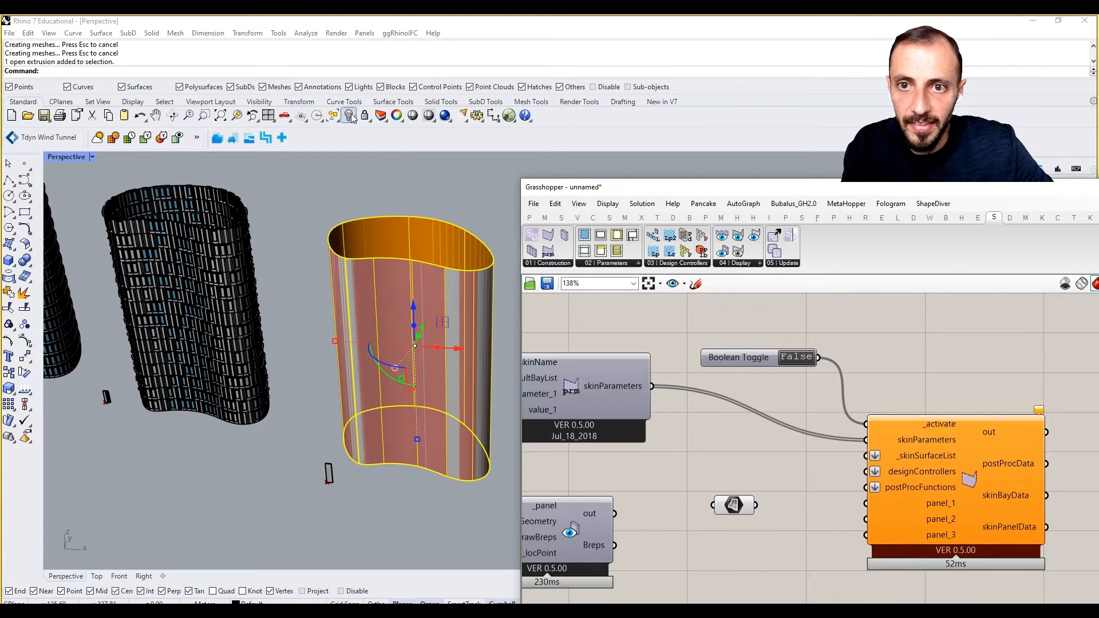
drag(756, 505, 866, 457)
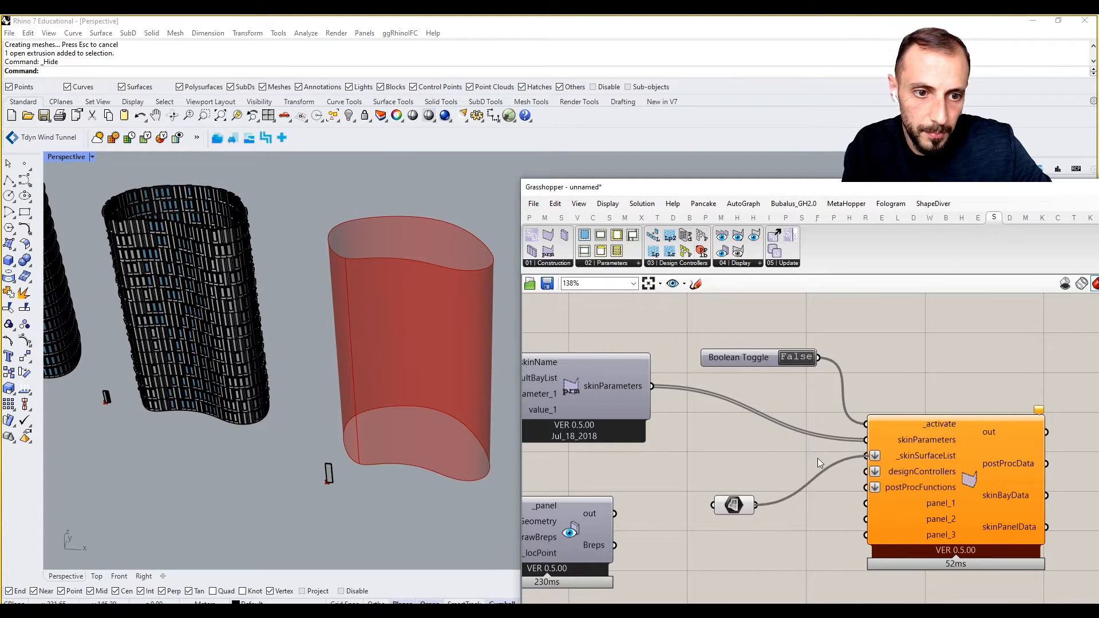
drag(774, 479, 735, 462)
right_click(720, 522)
click(762, 452)
click(768, 542)
Move the panel display components lower and connect the panel definition to panel_1.
scroll(828, 439, down, 2)
right_drag(796, 464, 848, 450)
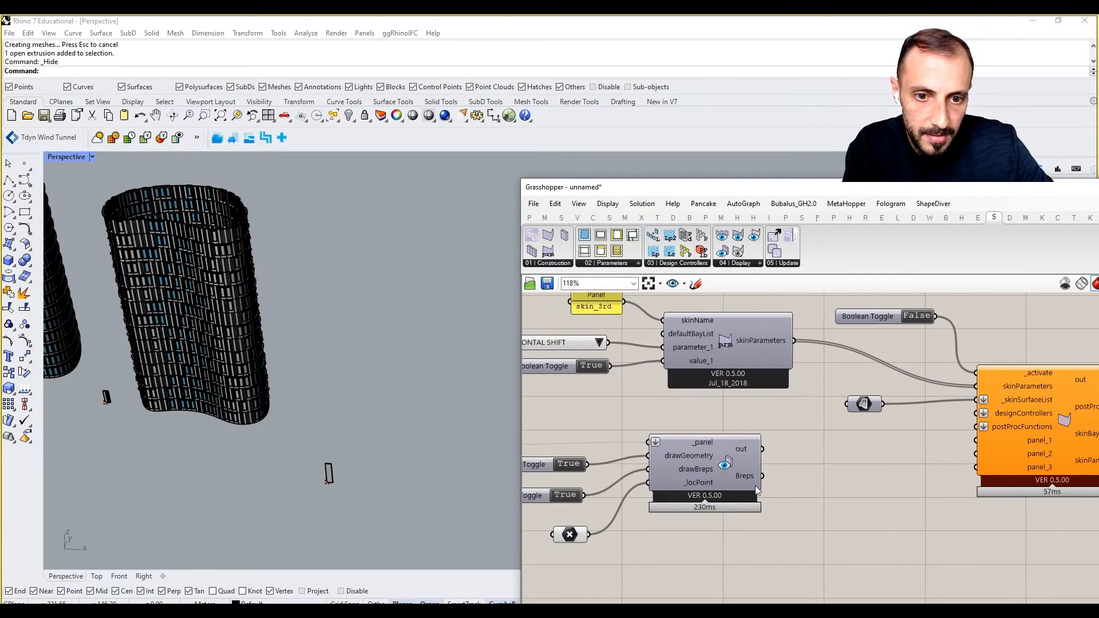
scroll(754, 487, down, 2)
right_drag(754, 486, 814, 480)
drag(816, 435, 674, 532)
drag(667, 469, 673, 527)
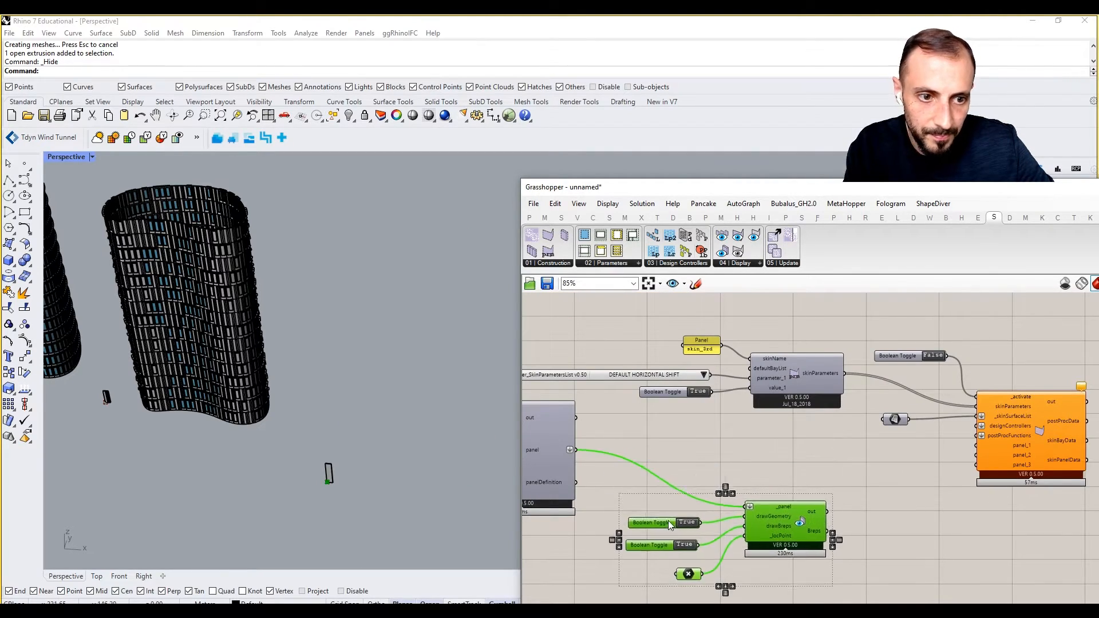
click(688, 440)
drag(574, 450, 976, 446)
right_drag(952, 451, 870, 446)
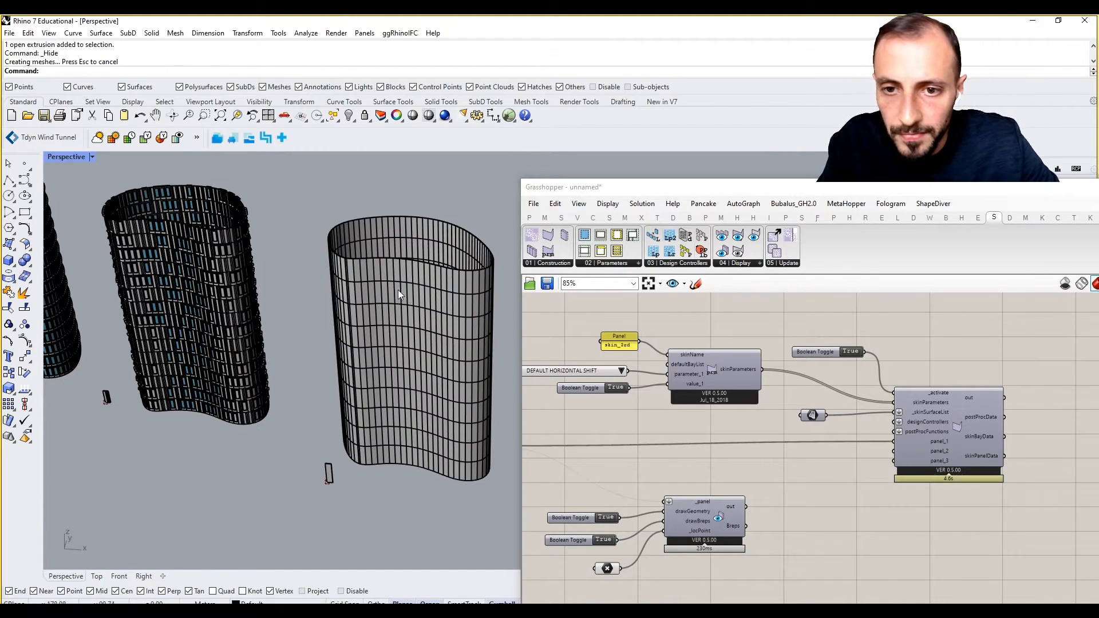
Orbit, pan and zoom around the panelled tower to inspect the updated cladding.
right_drag(397, 289, 406, 285)
scroll(420, 291, up, 5)
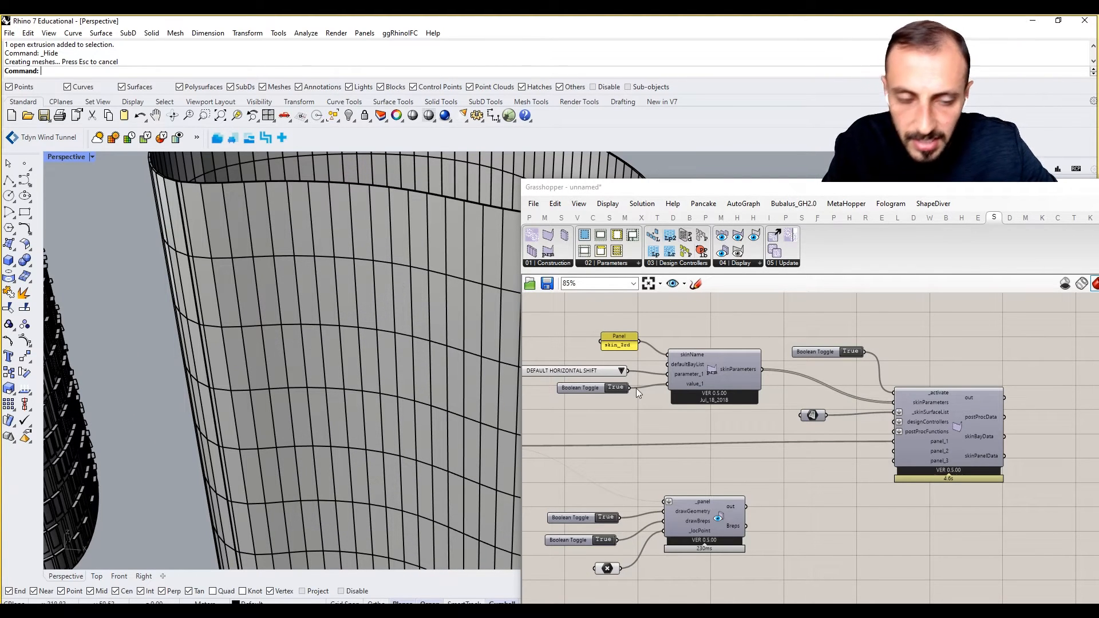
right_drag(730, 473, 823, 447)
scroll(824, 442, down, 6)
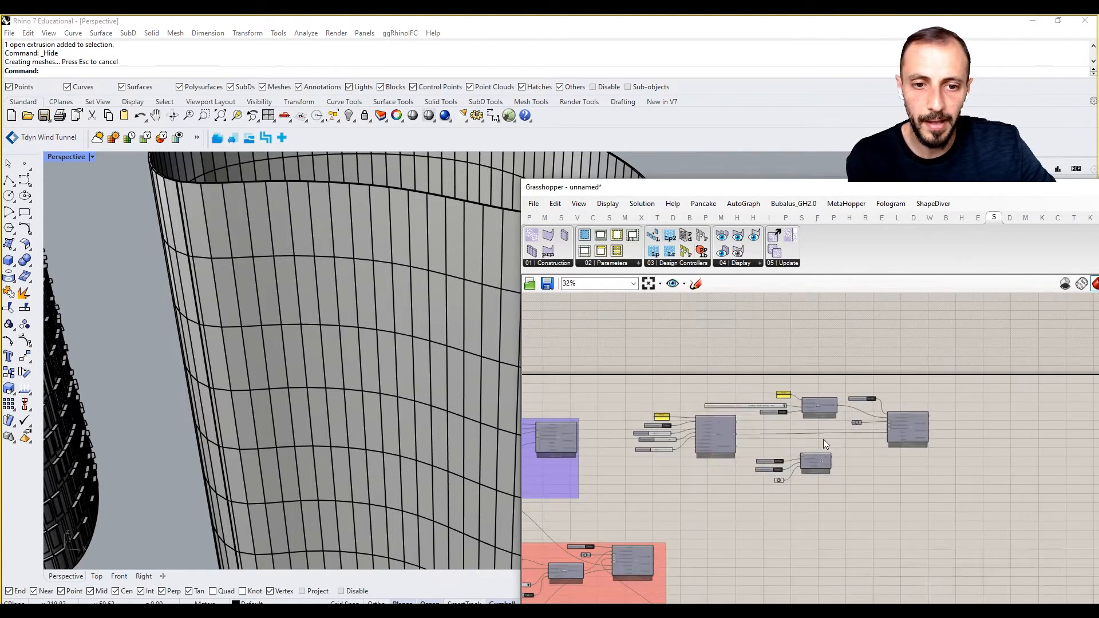
scroll(804, 437, up, 5)
right_drag(711, 429, 776, 420)
right_drag(698, 376, 710, 374)
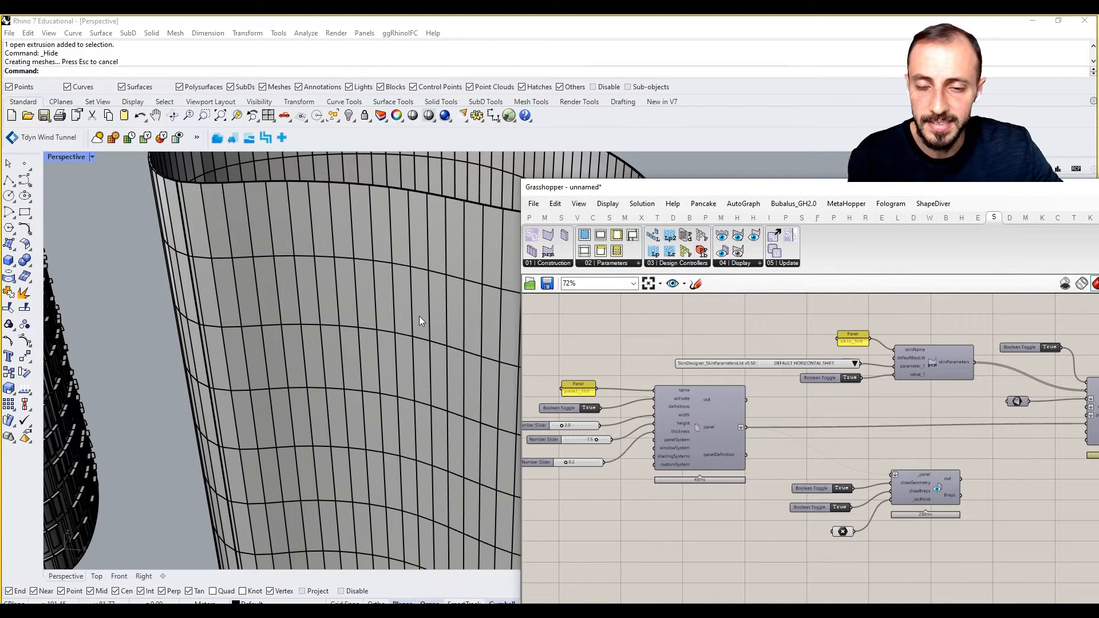
right_drag(420, 318, 321, 340)
ctrl+right_drag(236, 210, 242, 168)
scroll(861, 383, up, 2)
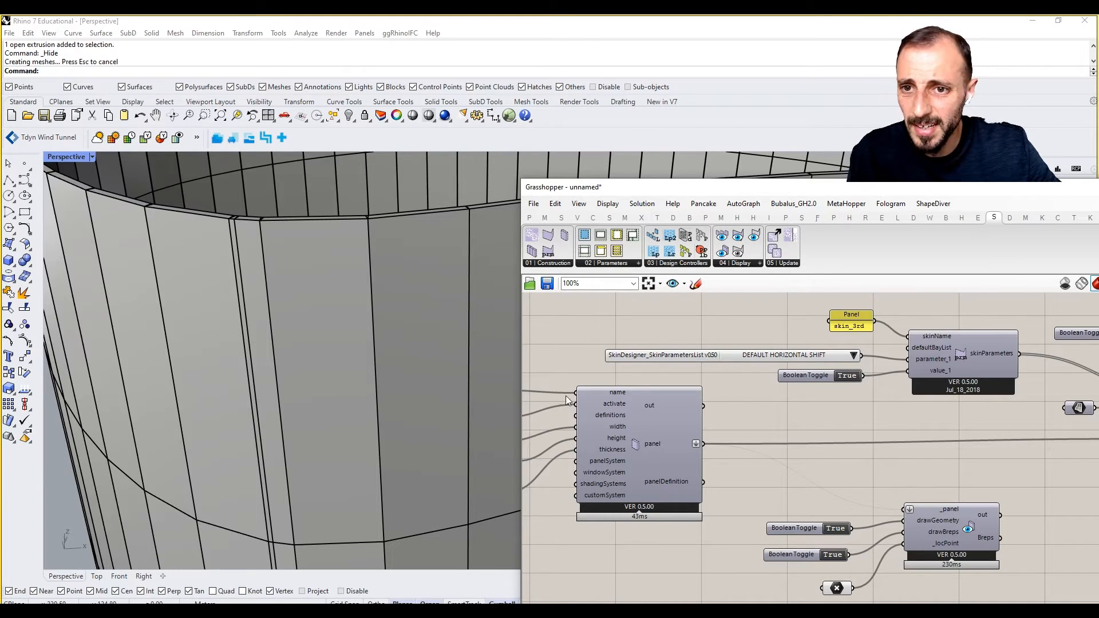
click(400, 431)
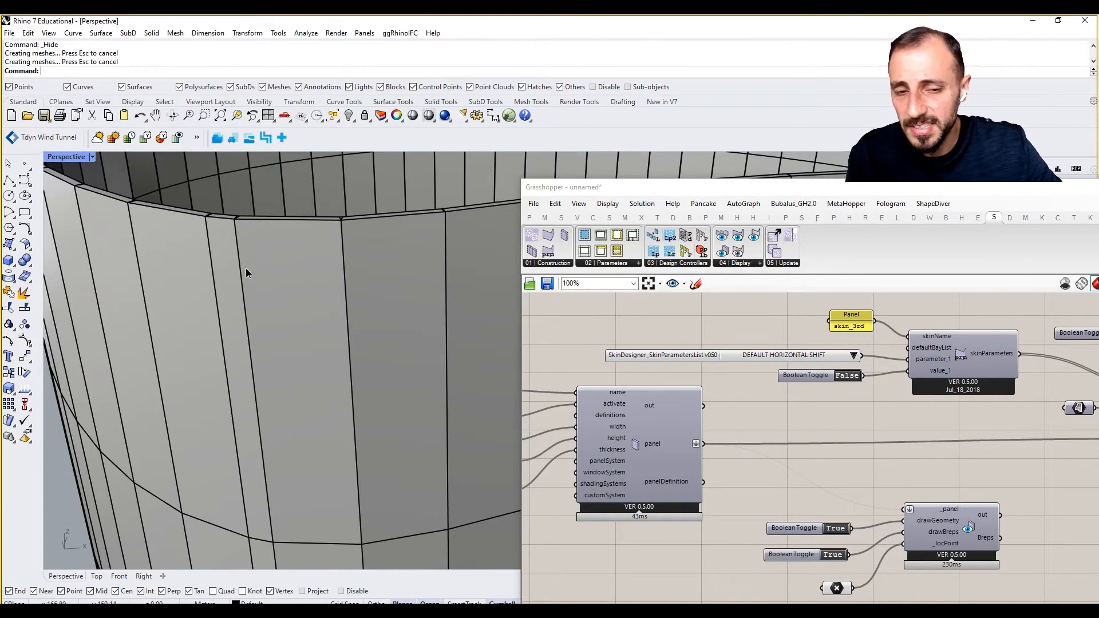
scroll(247, 278, down, 3)
shift+right_drag(259, 266, 248, 283)
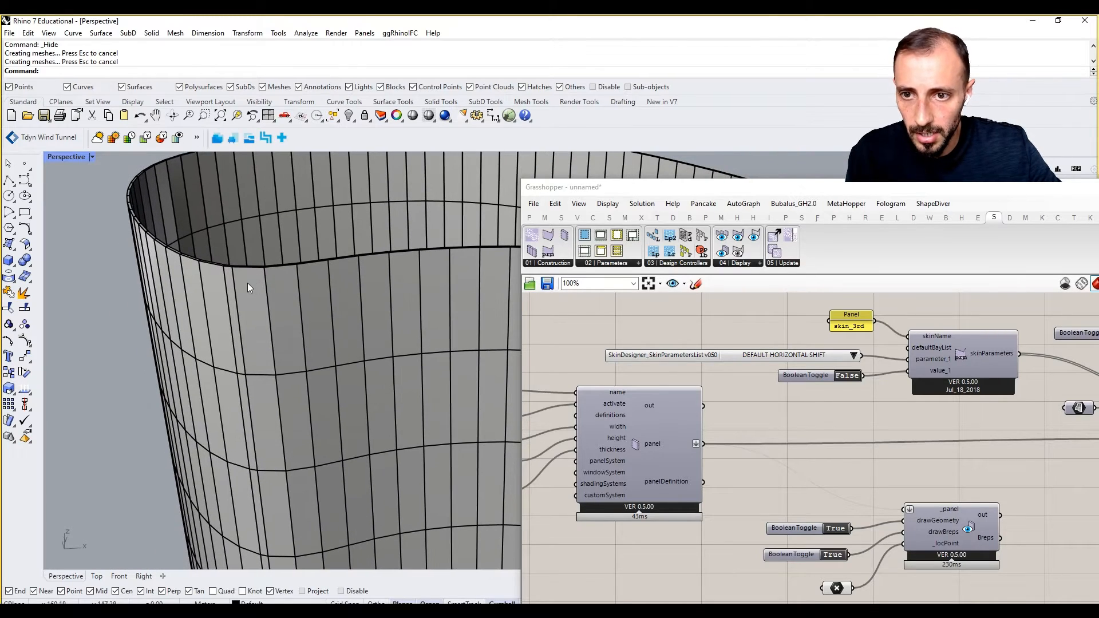
right_drag(367, 344, 403, 369)
scroll(367, 365, up, 4)
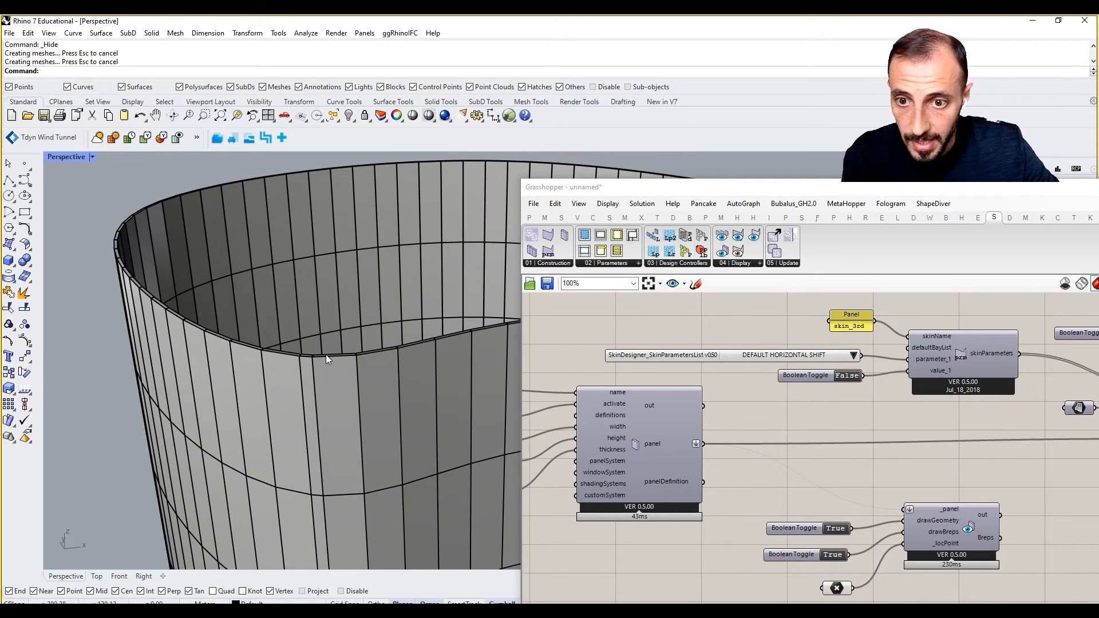
Group the panel definition components.
click(854, 356)
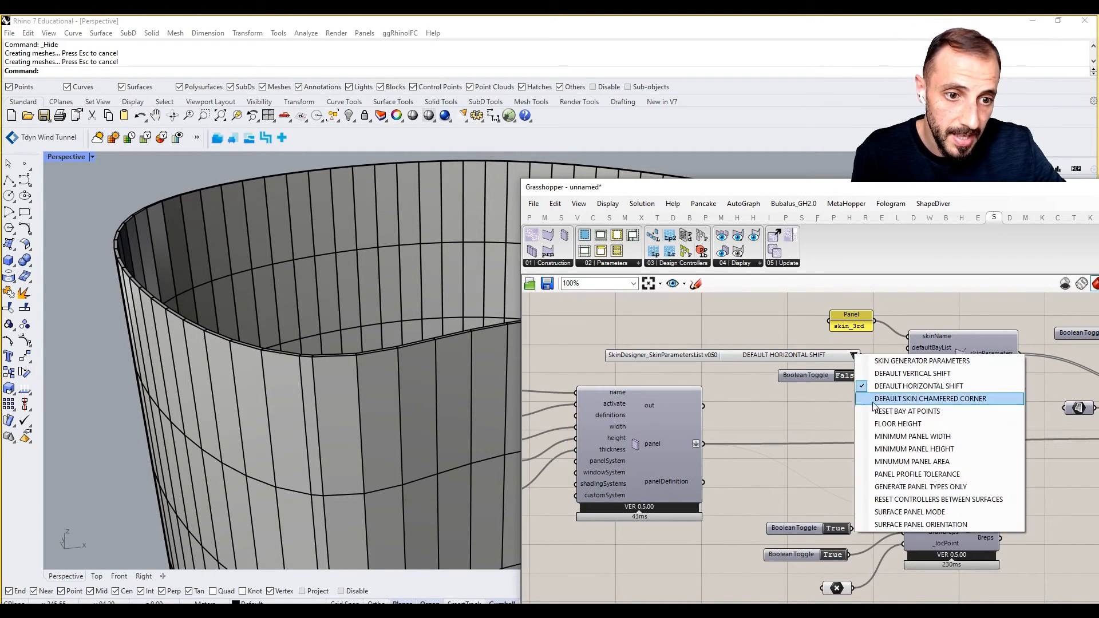
click(826, 424)
right_drag(864, 420, 830, 396)
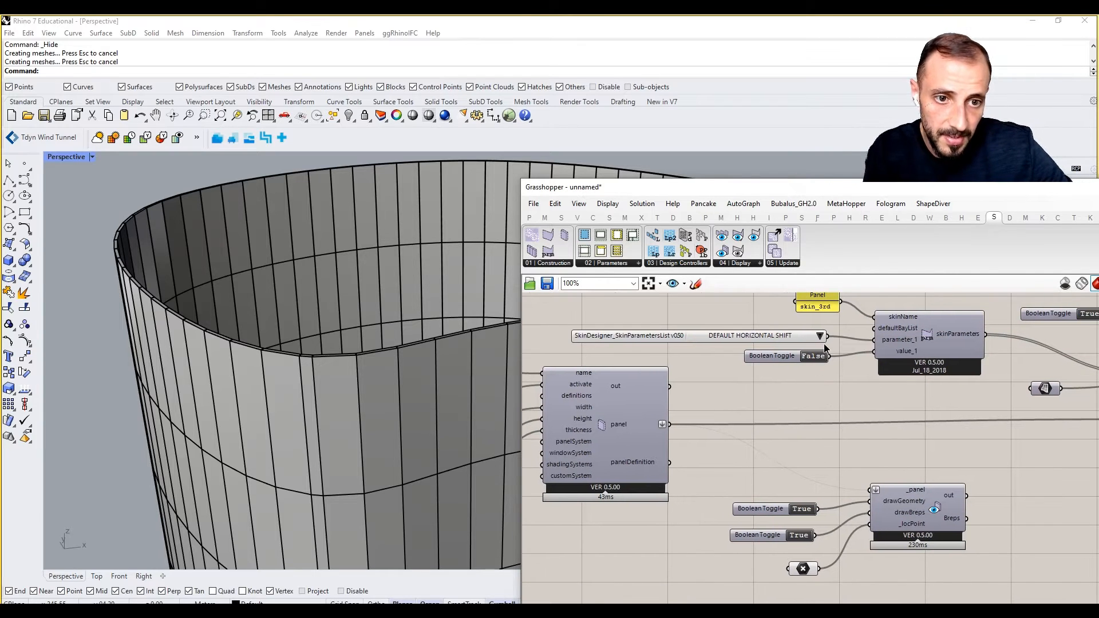
scroll(822, 390, down, 5)
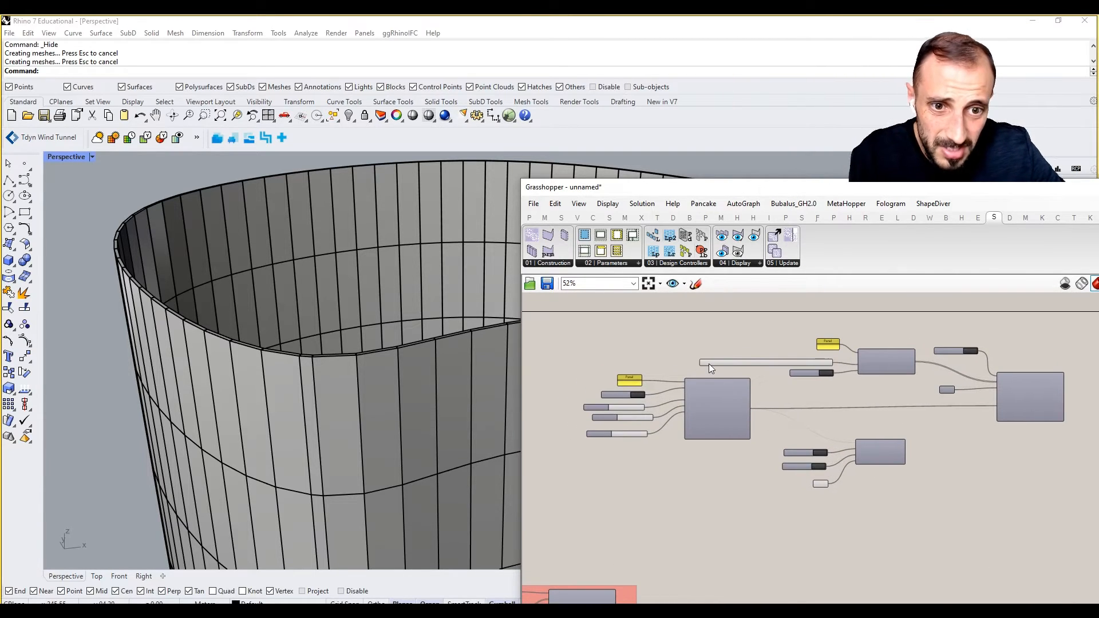
drag(699, 371, 598, 472)
key(ctrl+g)
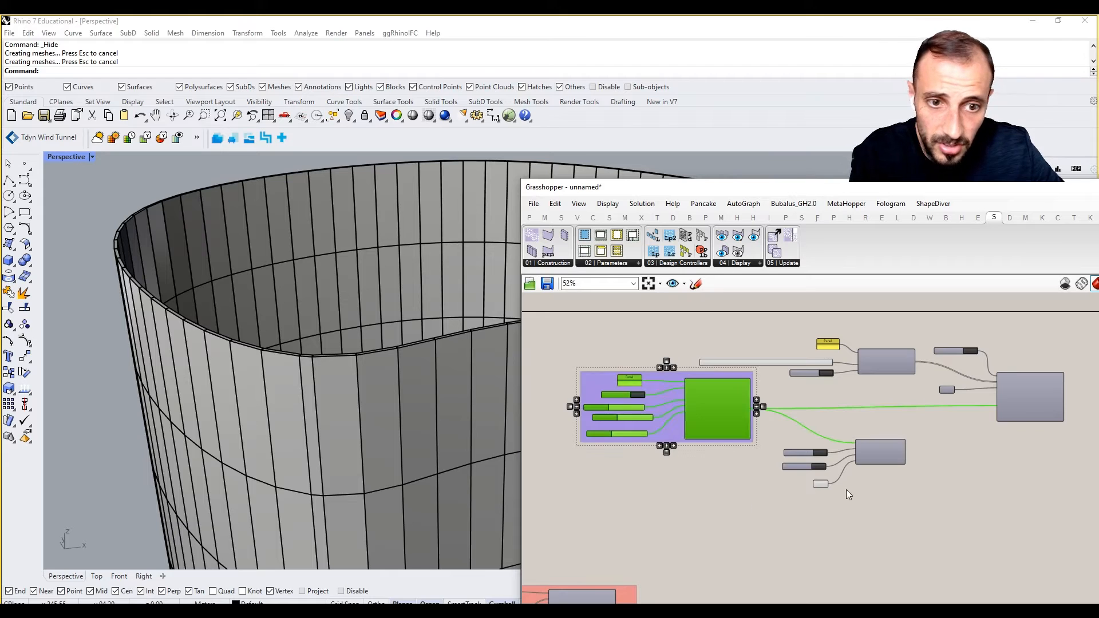
Group the panel display component with its toggles.
scroll(939, 430, up, 3)
drag(945, 432, 730, 517)
key(ctrl+g)
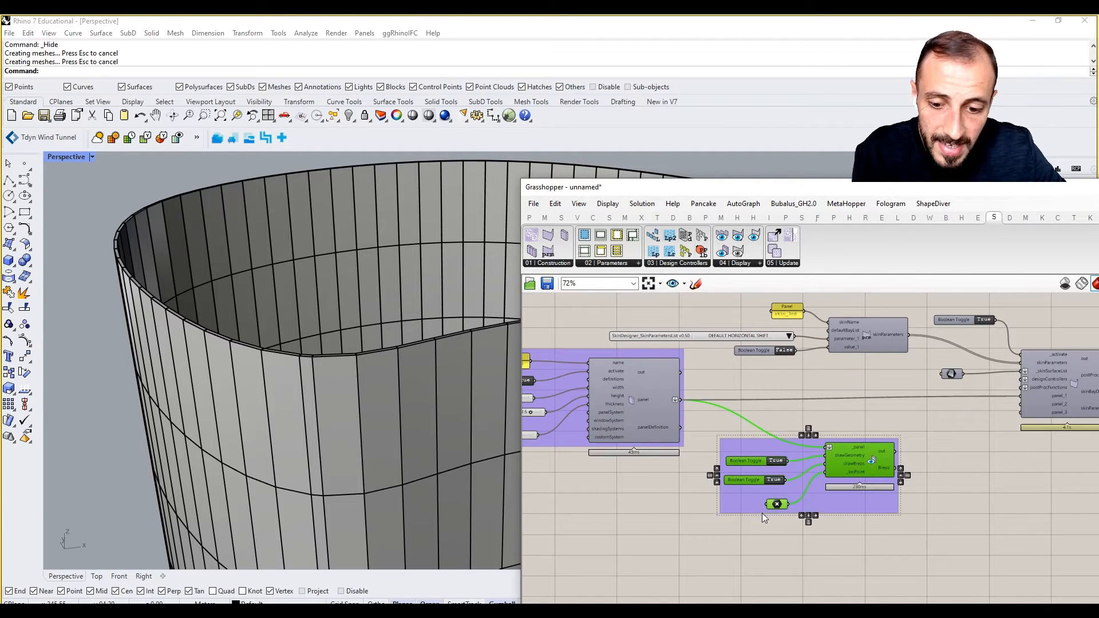
click(1029, 524)
Group the skin component, its toggle, surface and skin parameter components together.
right_drag(1028, 524, 919, 535)
drag(1014, 324, 840, 452)
shift+drag(776, 300, 675, 380)
key(ctrl+g)
click(880, 302)
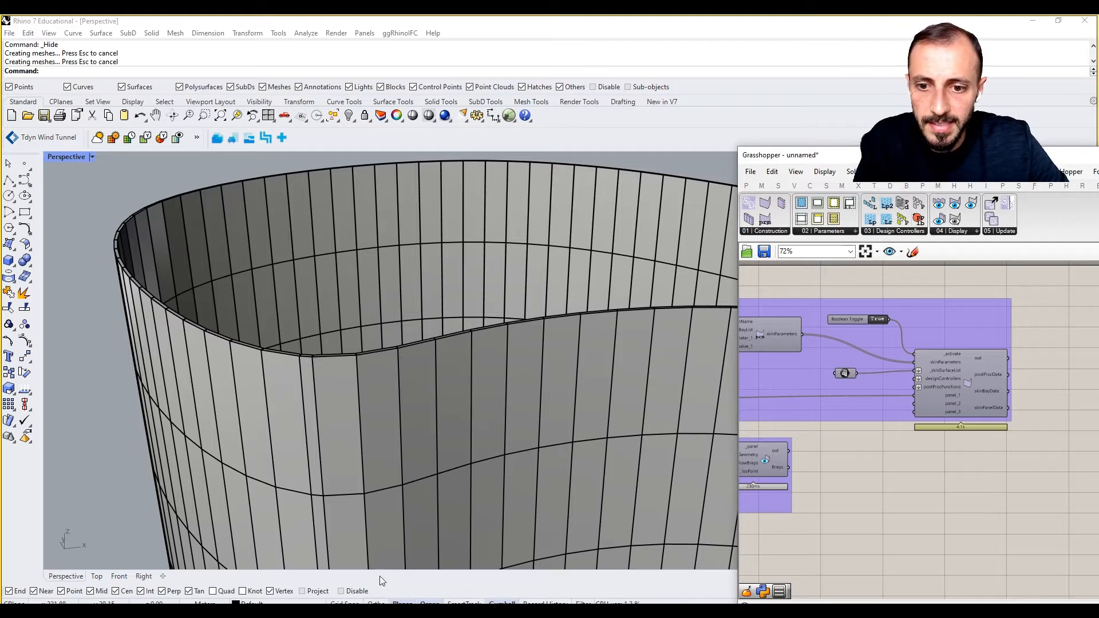
Add an Evaluate Surface component fed by the tower surface.
right_drag(1042, 349, 970, 359)
scroll(534, 393, down, 8)
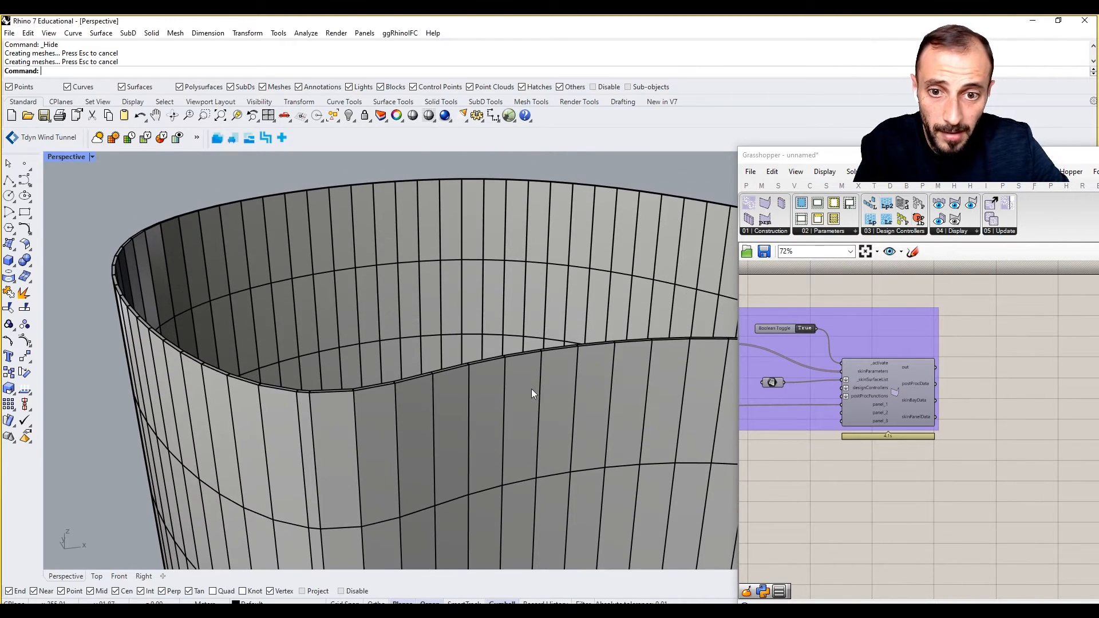
shift+right_drag(554, 434, 506, 395)
scroll(1009, 398, down, 1)
right_drag(872, 422, 924, 396)
scroll(992, 394, up, 2)
double_click(924, 468)
text(evalu)
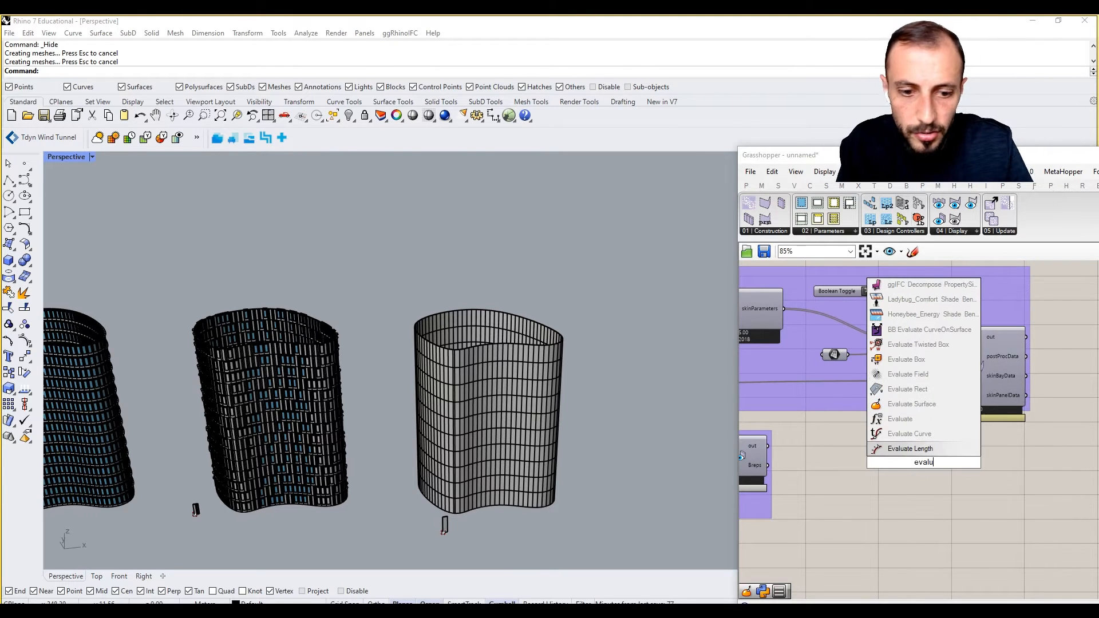
click(913, 404)
drag(848, 355, 964, 483)
Drive the evaluation point with an MD Slider at 0.23, 0.55 on the reparameterized surface.
double_click(872, 524)
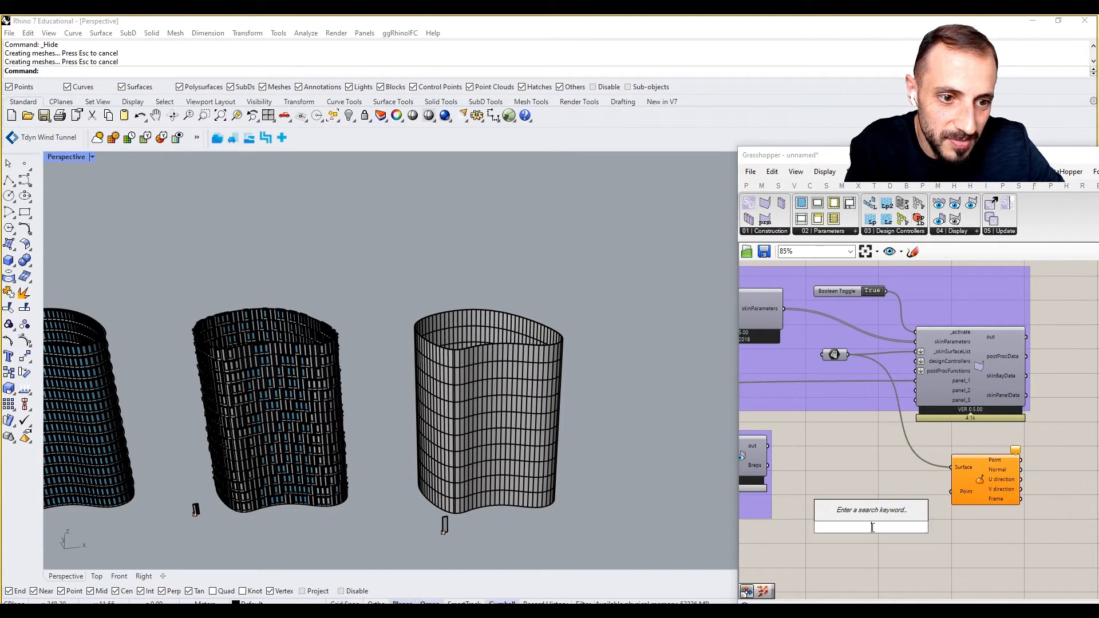
text(mD)
key(Return)
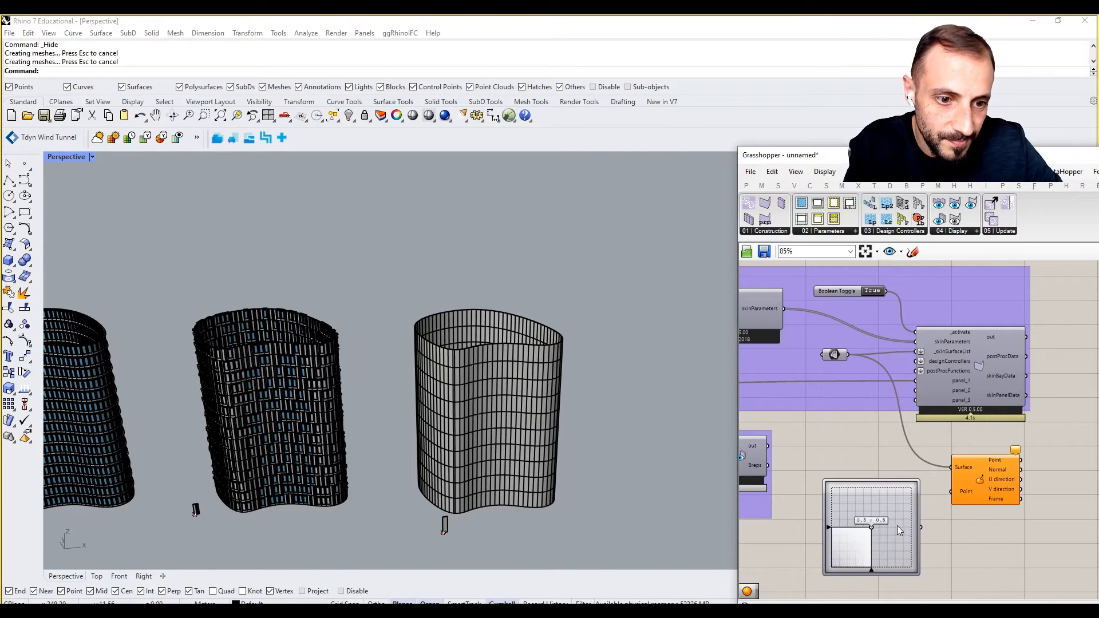
right_click(916, 514)
click(925, 511)
drag(922, 527, 951, 491)
right_click(972, 473)
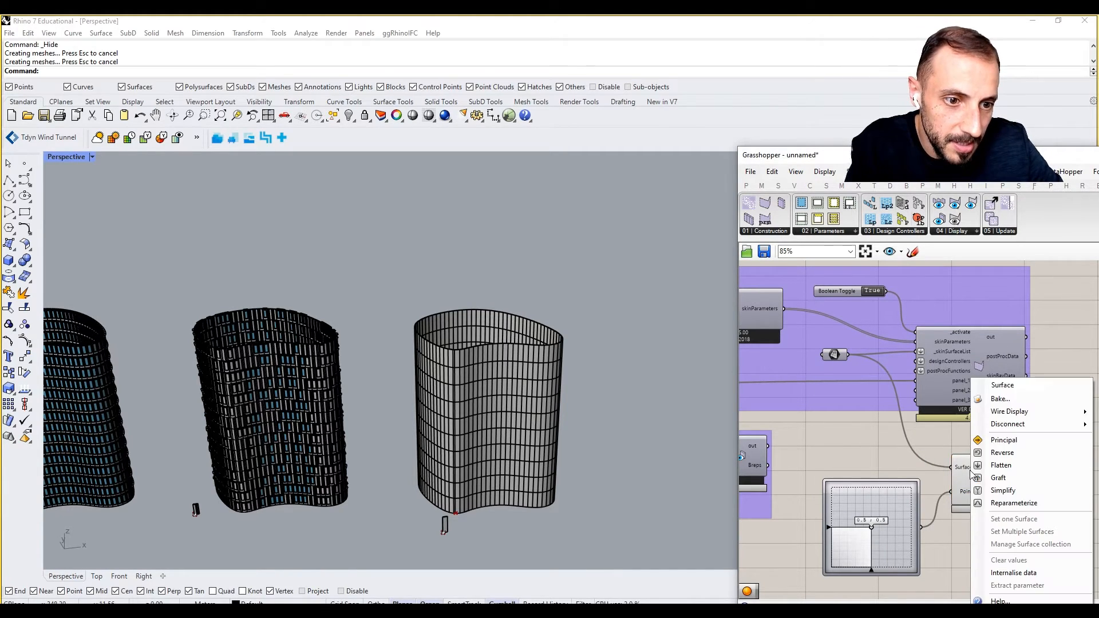
click(1008, 502)
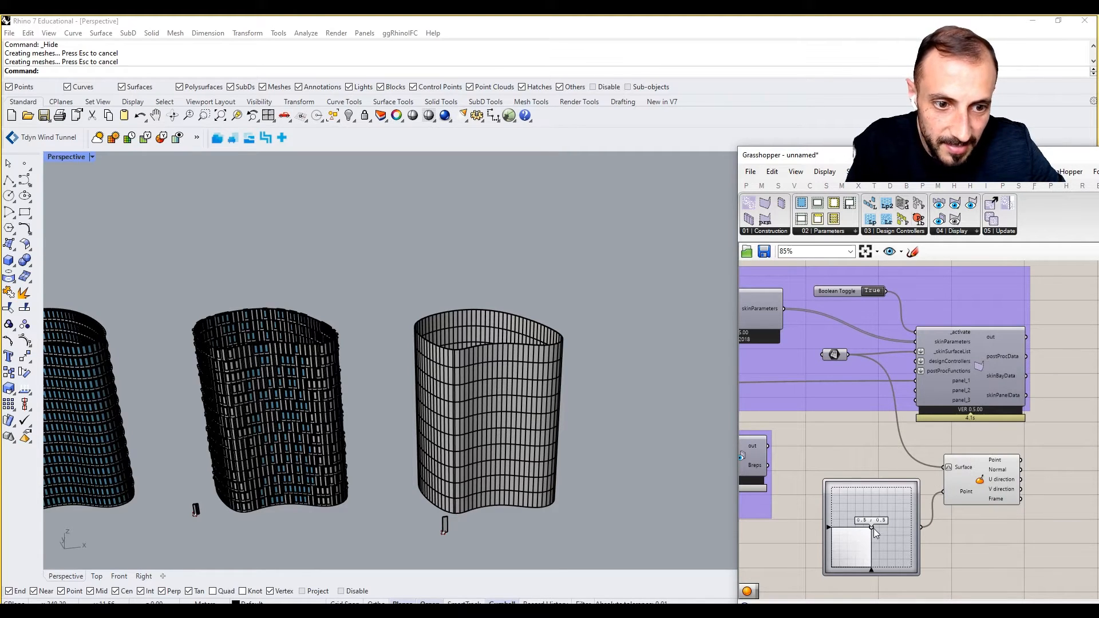
drag(872, 527, 850, 523)
right_drag(953, 519, 891, 533)
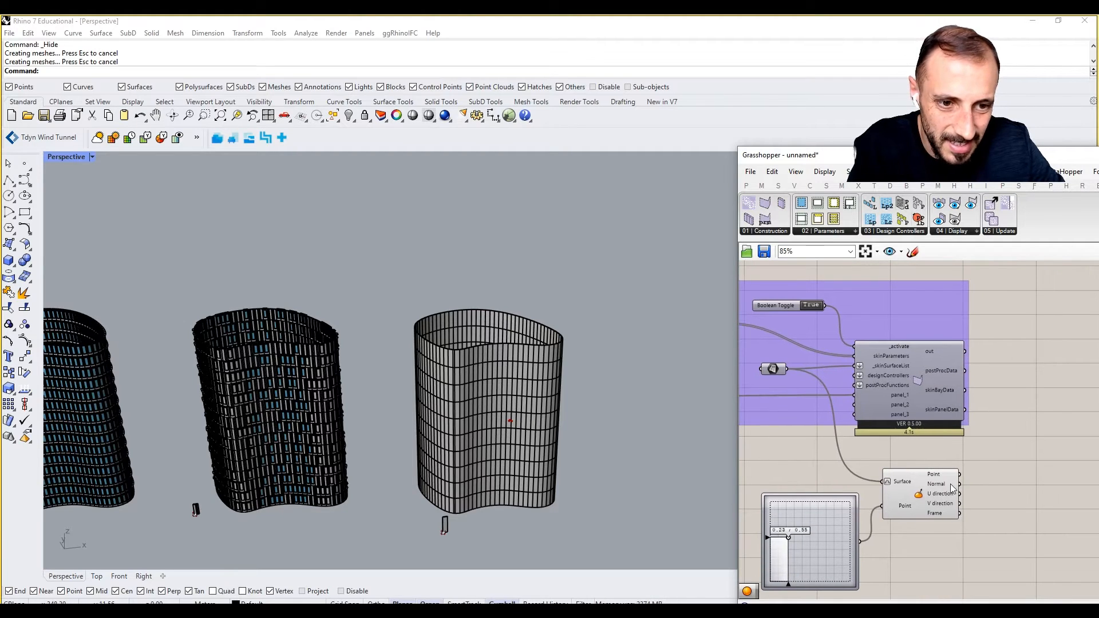
Group the MD Slider and Evaluate Surface and colour the group opaque red.
drag(980, 459, 831, 554)
drag(831, 546, 862, 575)
key(ctrl+g)
right_drag(930, 519, 919, 462)
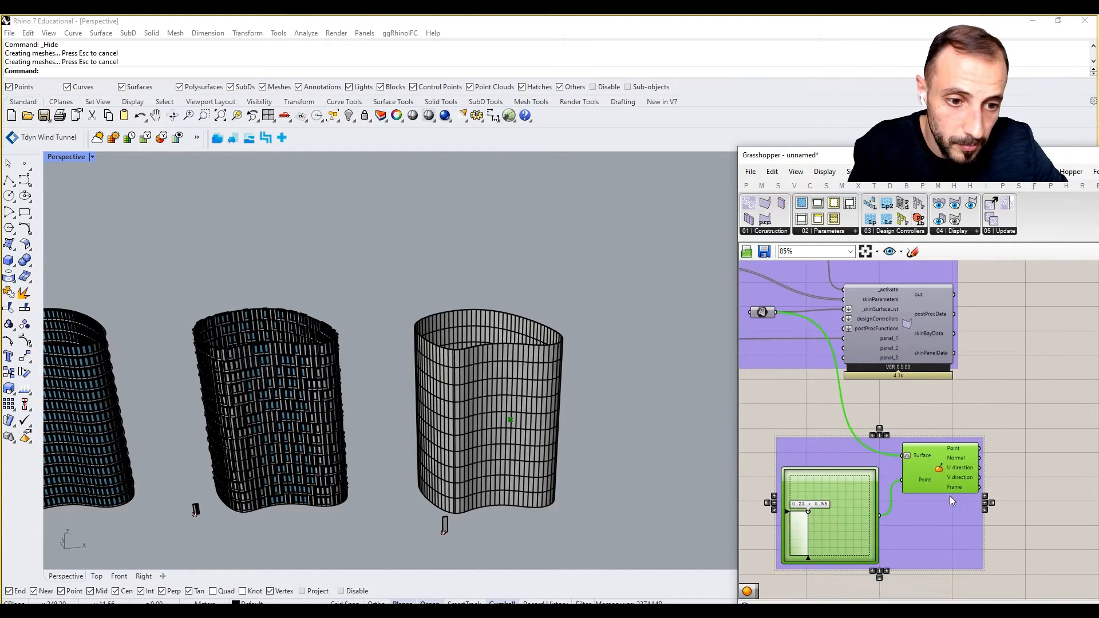
click(994, 509)
right_click(993, 510)
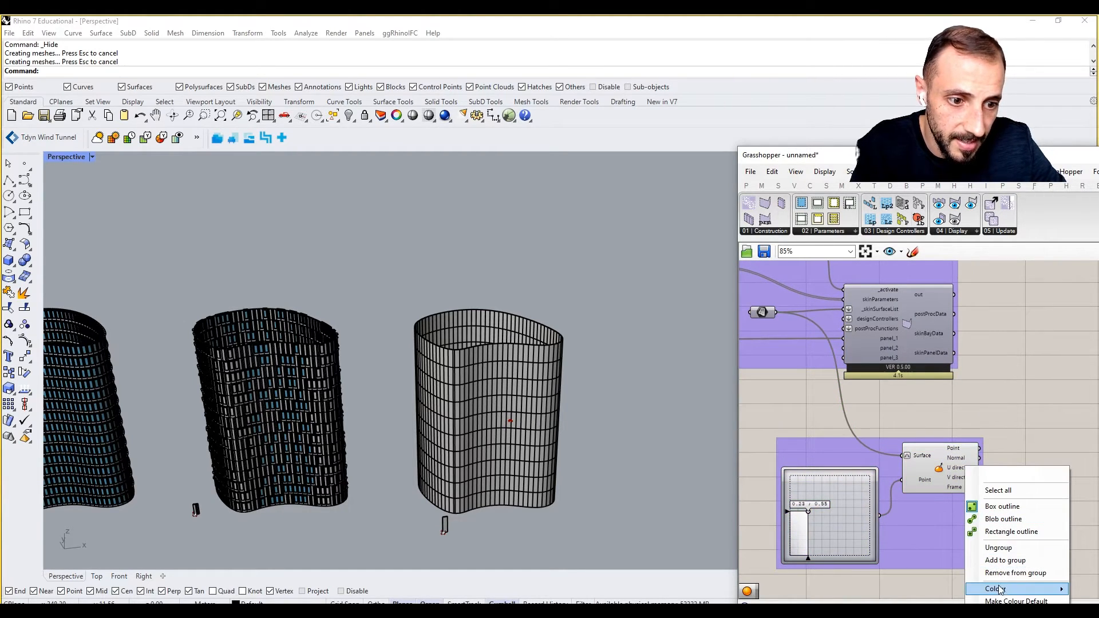
mouse_move(995, 589)
drag(902, 549, 828, 545)
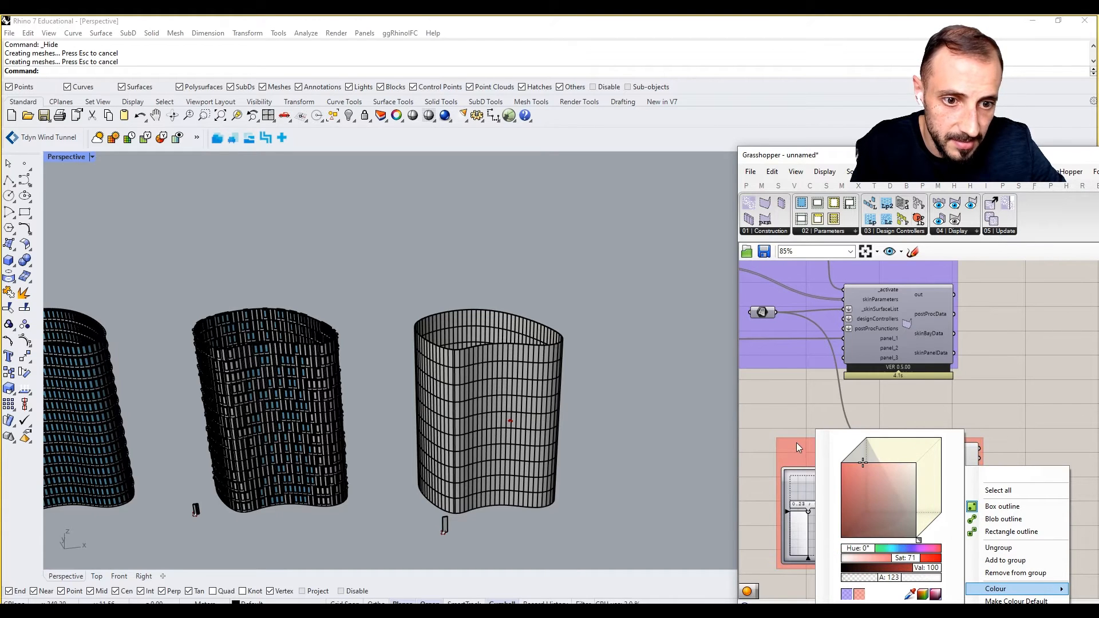
drag(894, 579, 954, 586)
click(787, 401)
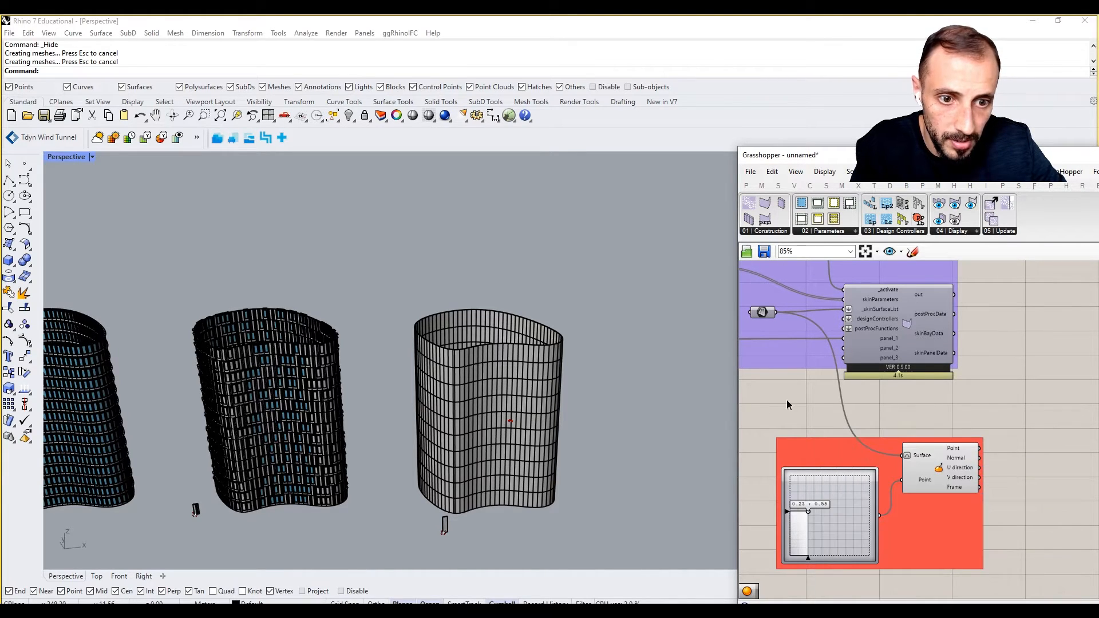
right_drag(962, 464, 918, 503)
right_drag(1009, 441, 956, 451)
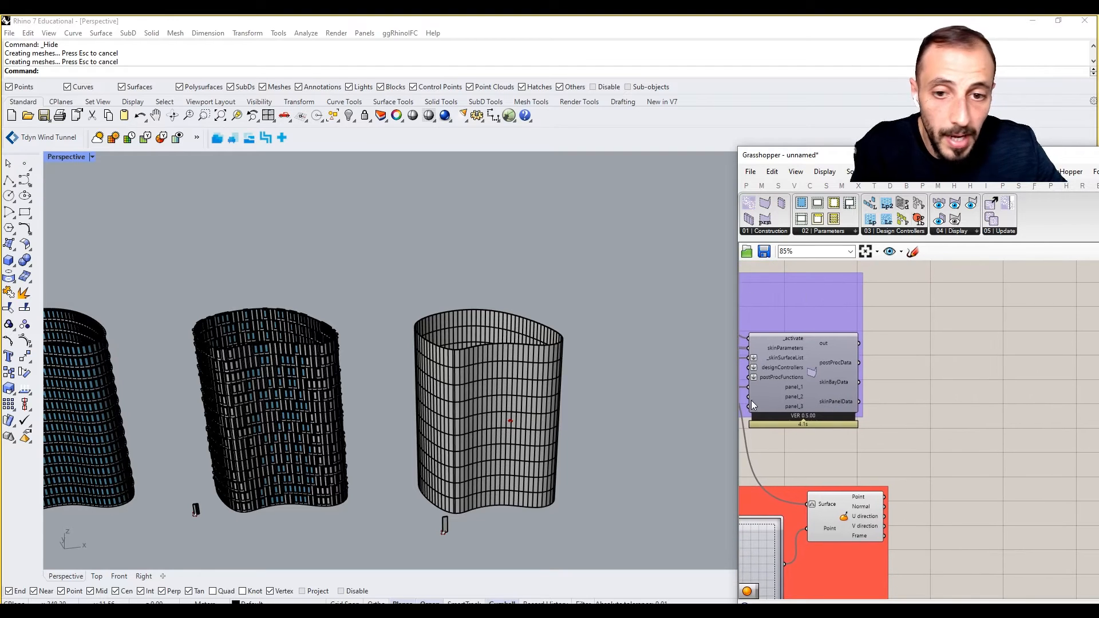
Add a SkinDataViewer from the display components fed by skinBayData and skinPanelData.
scroll(532, 353, up, 5)
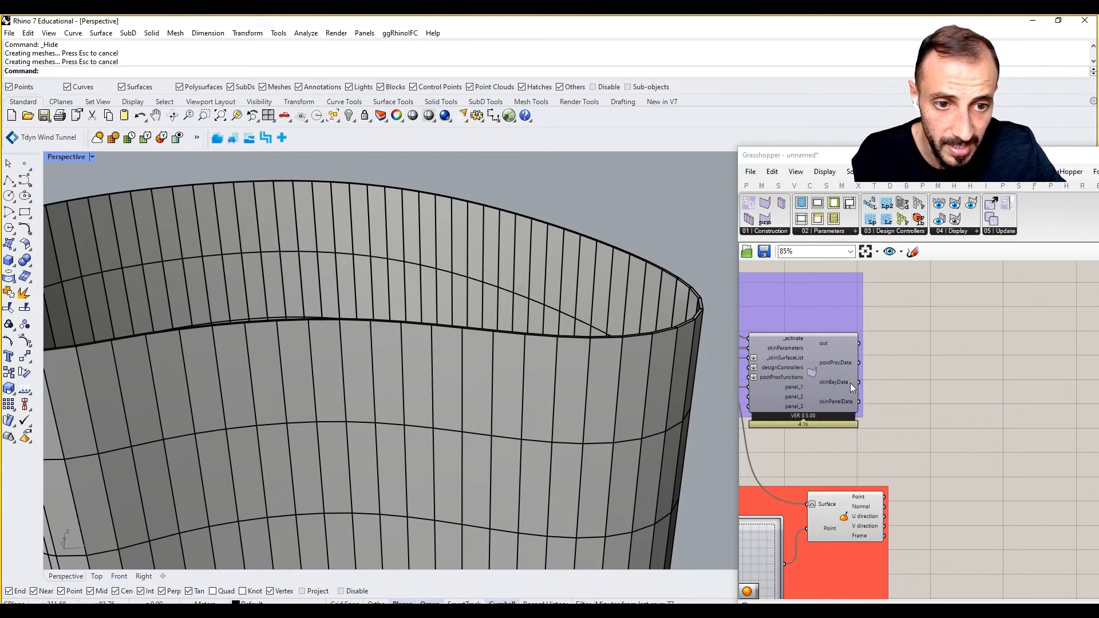
right_drag(881, 380, 933, 372)
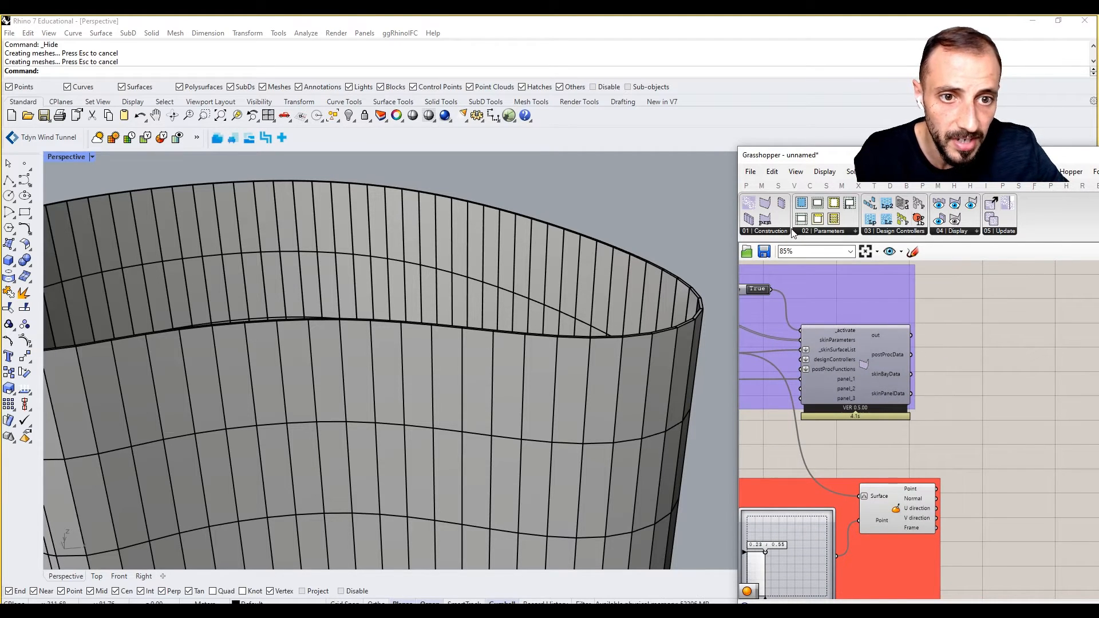
click(970, 231)
click(998, 286)
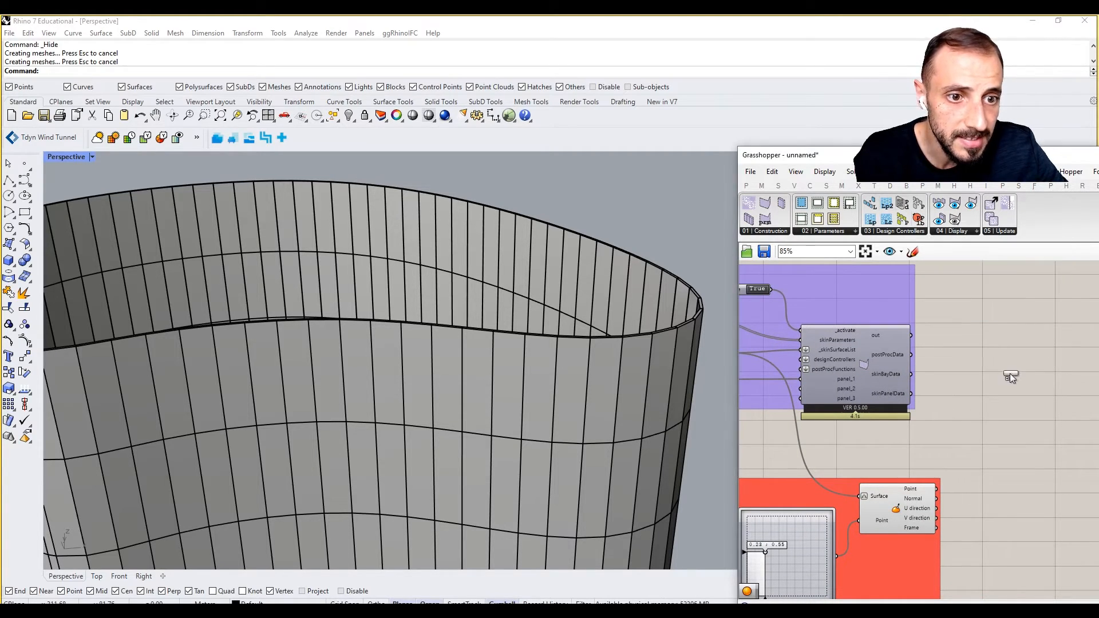
click(1009, 374)
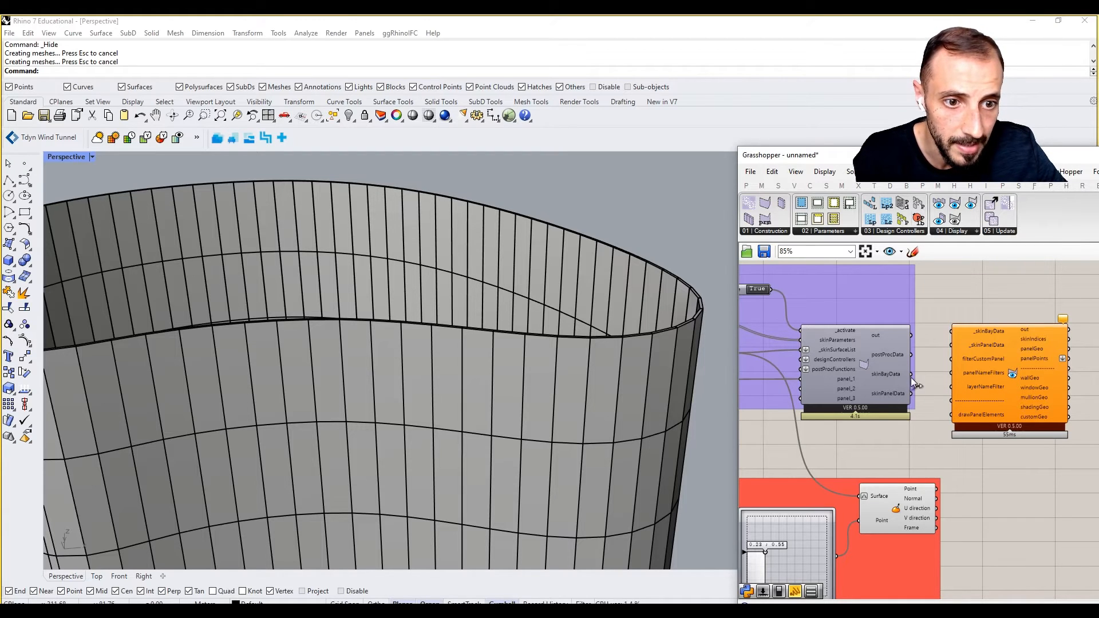
drag(911, 374, 951, 331)
drag(911, 394, 952, 344)
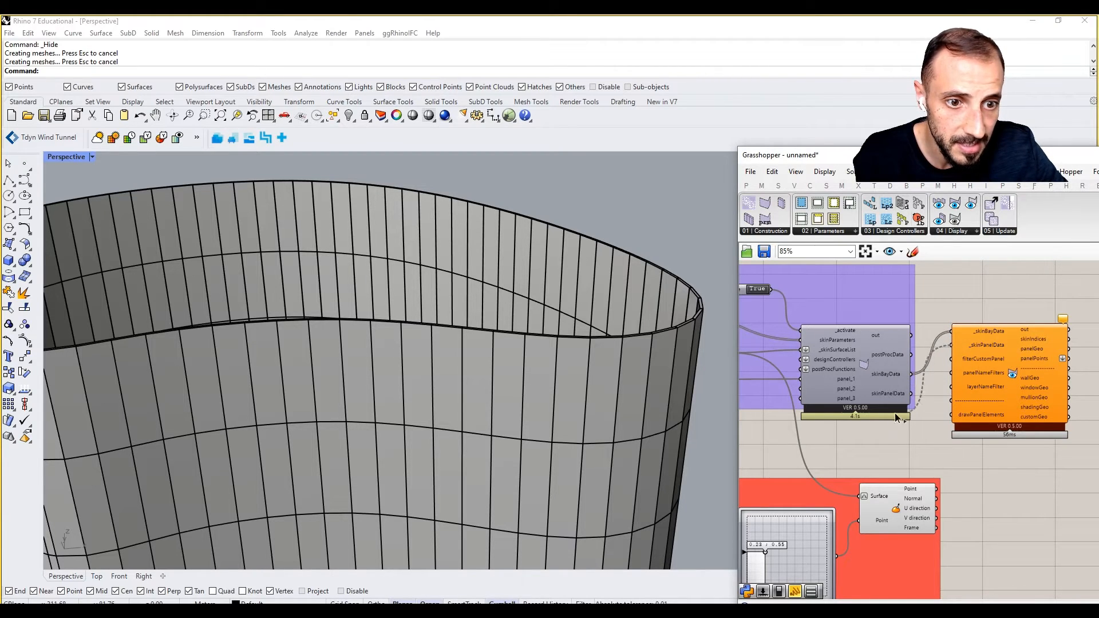
right_drag(940, 406, 863, 393)
drag(932, 378, 924, 403)
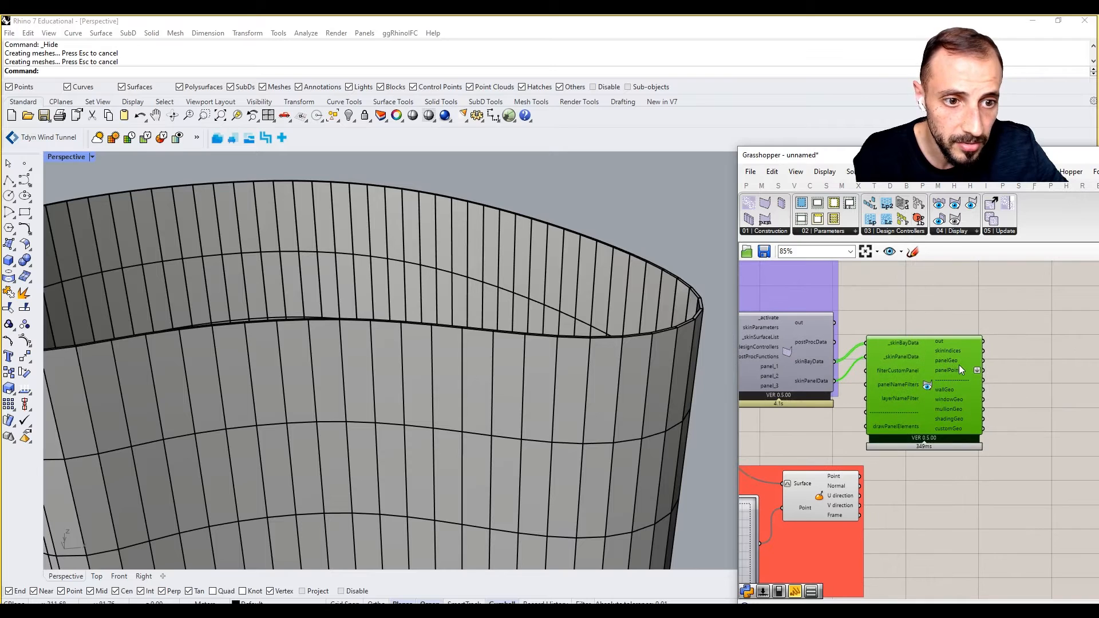
mouse_move(955, 362)
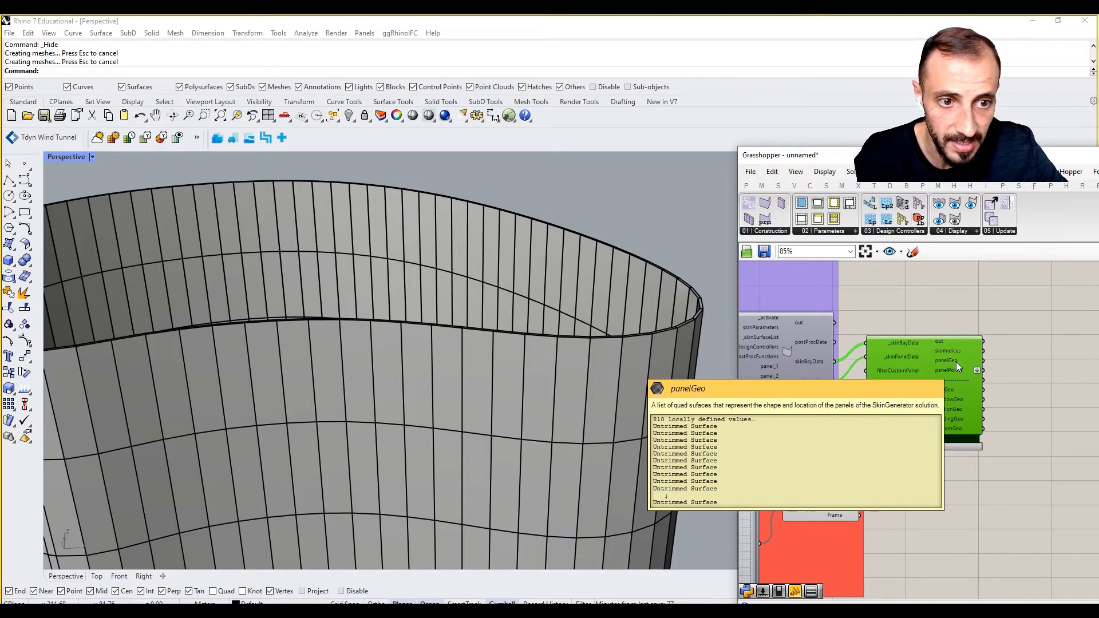
right_drag(1028, 373, 993, 373)
drag(907, 378, 934, 383)
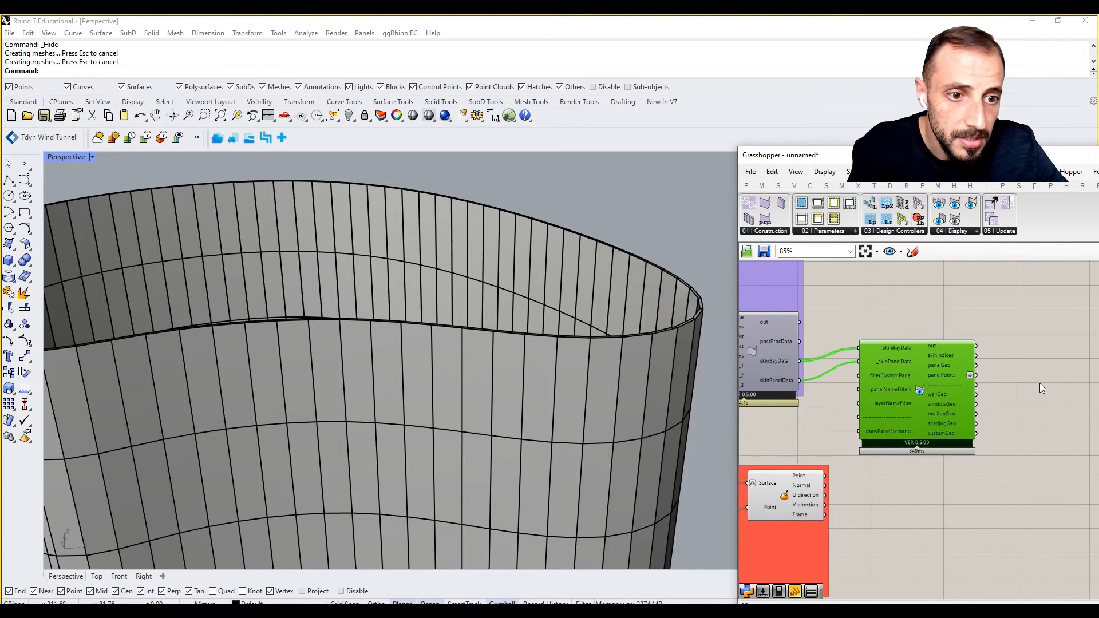
Collect the skin panel output in a new Surface parameter.
double_click(1012, 380)
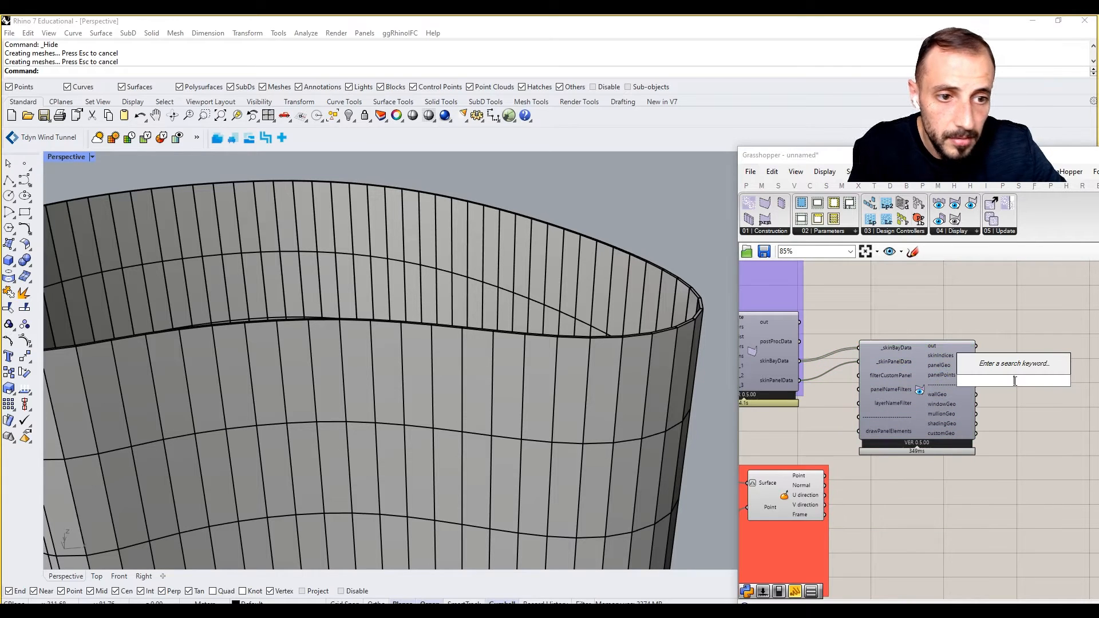
text(surfae)
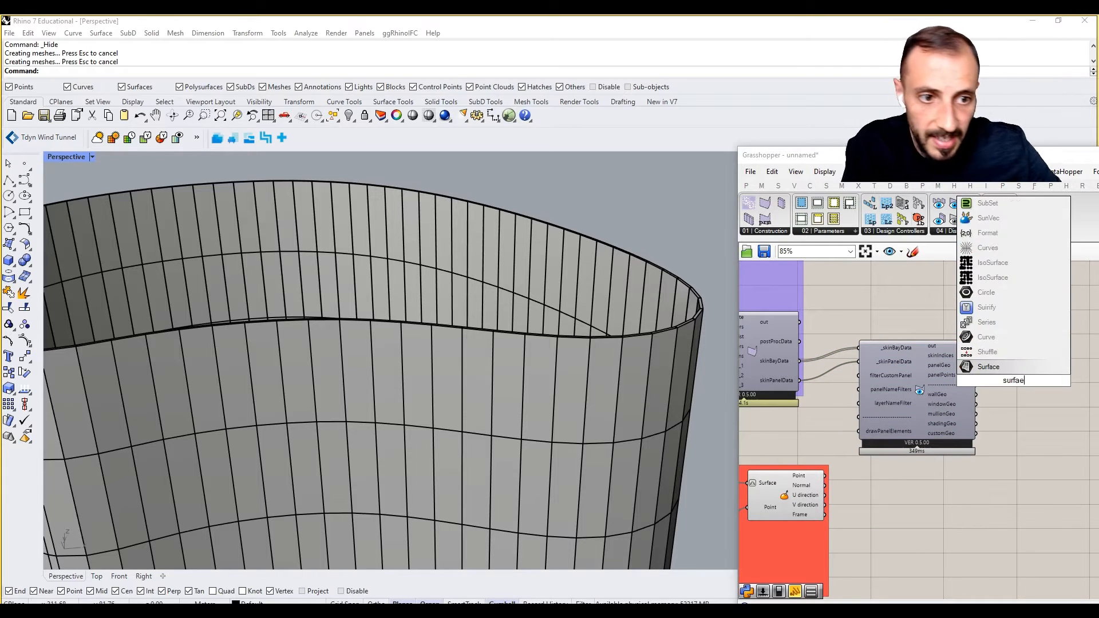
click(989, 367)
drag(996, 379, 1012, 380)
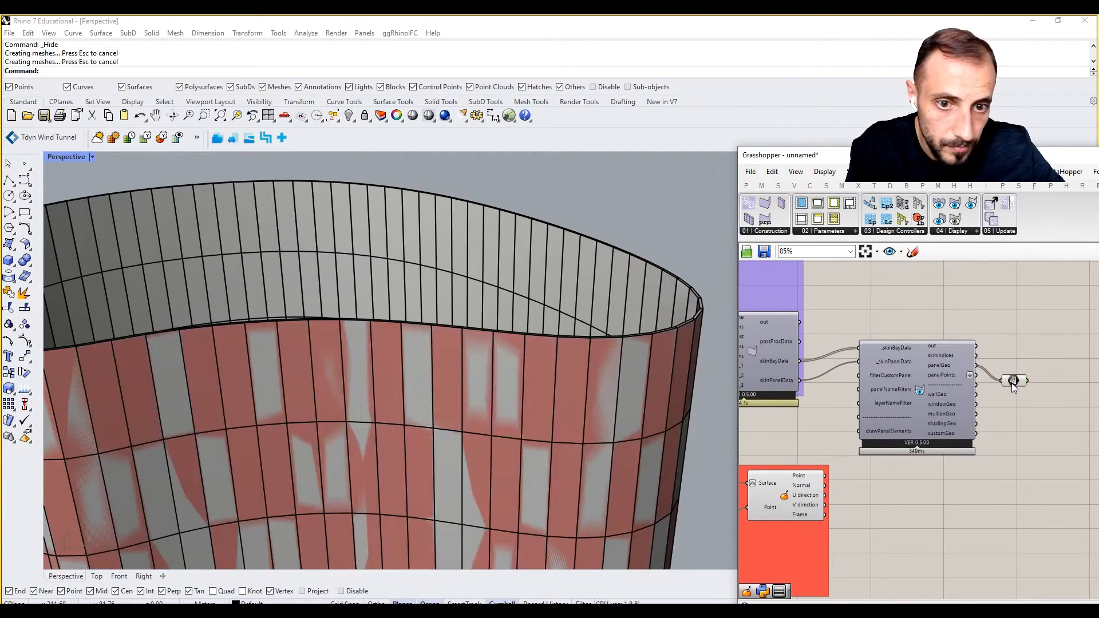
click(1013, 380)
scroll(707, 295, up, 1)
scroll(707, 293, up, 10)
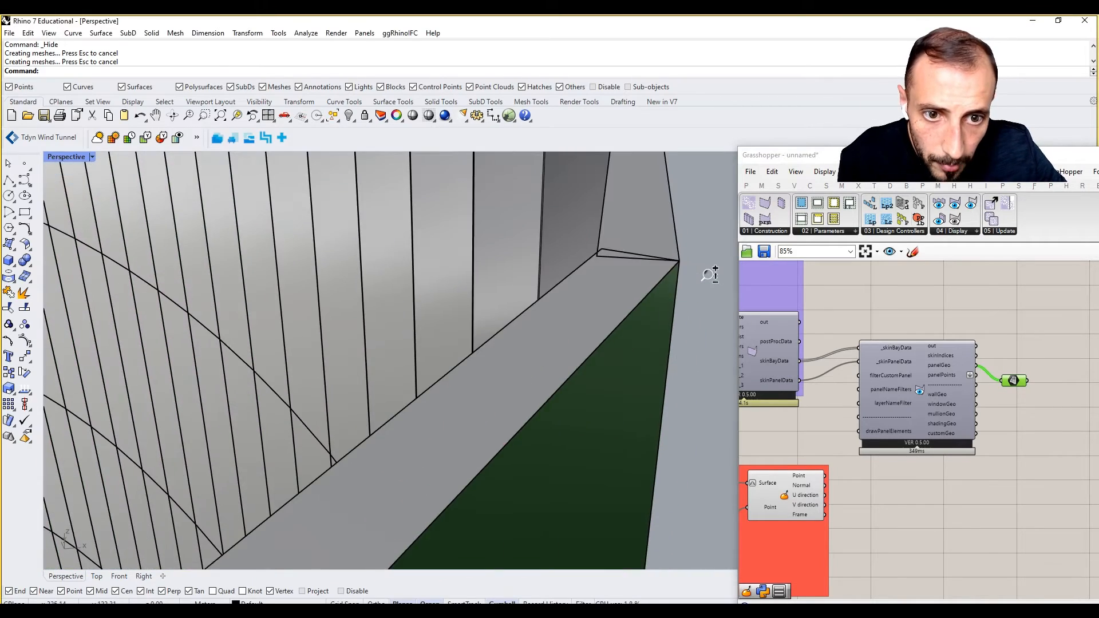
scroll(708, 278, down, 8)
right_drag(1035, 410, 989, 394)
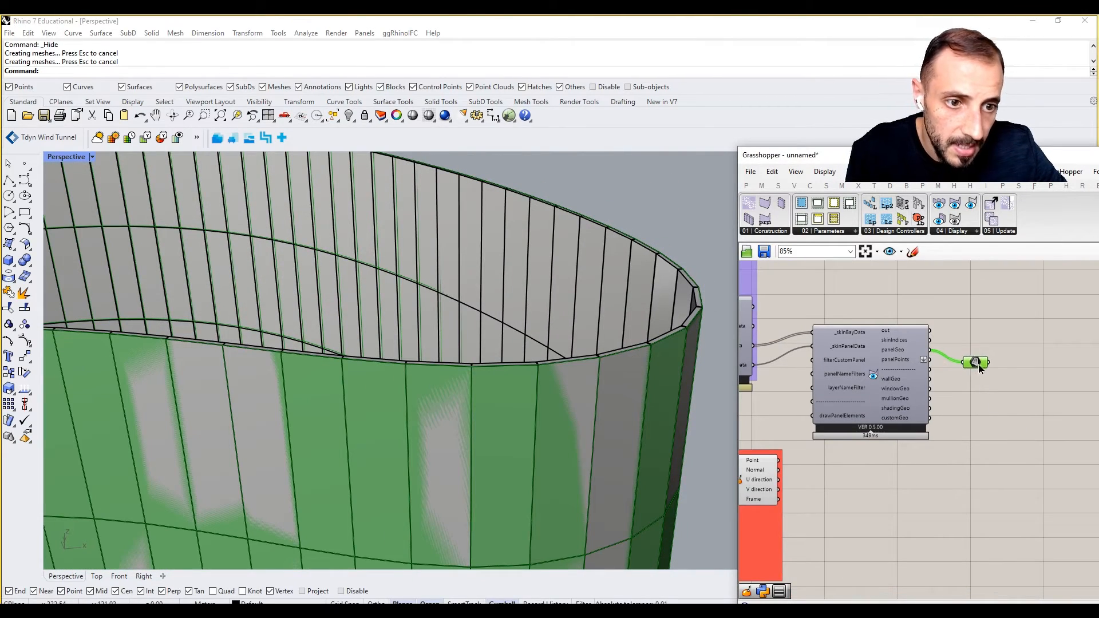
drag(979, 365, 981, 364)
Add an Area component to the right of the Surface parameter.
double_click(976, 390)
text(area)
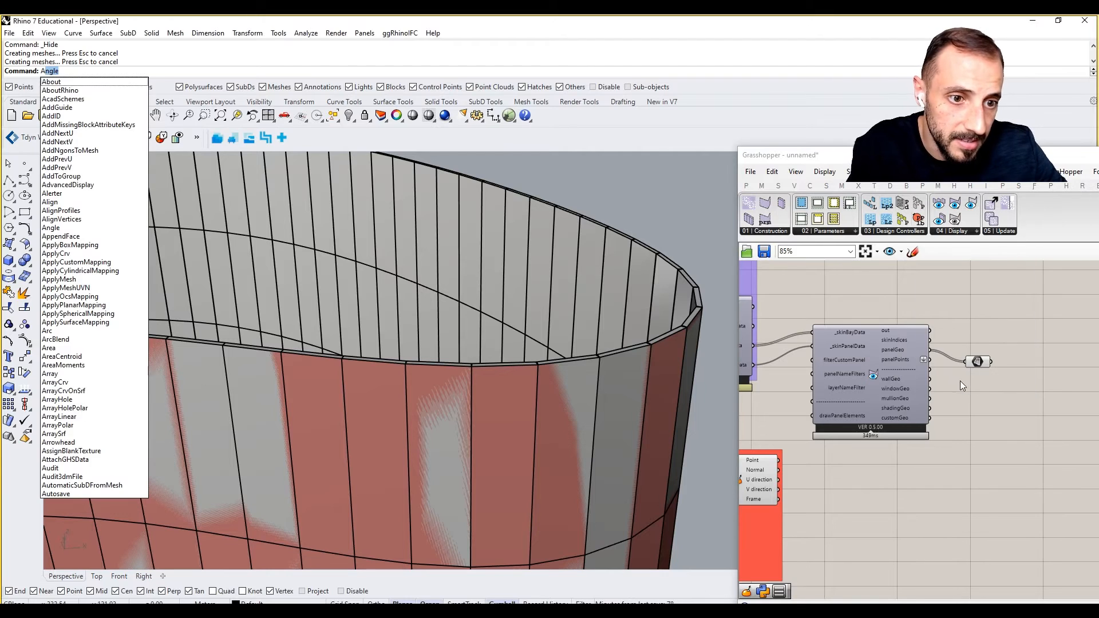
double_click(981, 380)
text(area)
click(970, 368)
drag(978, 381, 1029, 386)
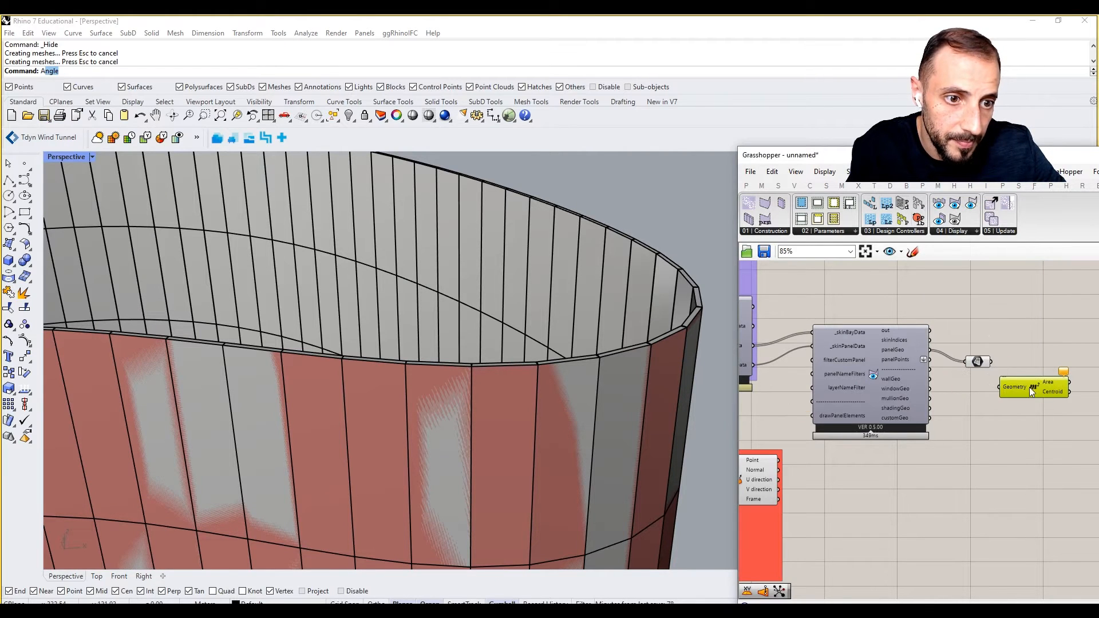
Feed the panel surfaces into the Area component.
right_drag(1015, 399, 932, 399)
drag(939, 390, 968, 375)
click(961, 403)
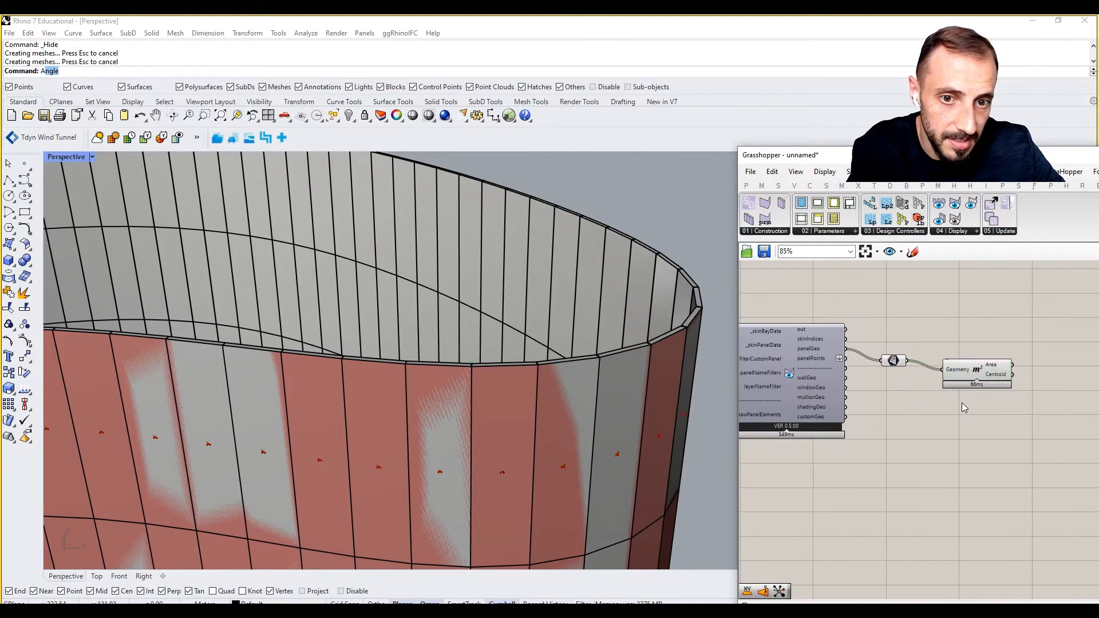
scroll(967, 402, down, 4)
scroll(954, 435, up, 2)
Add a Closest Point component taking the Area centroids and the evaluated surface point.
double_click(953, 437)
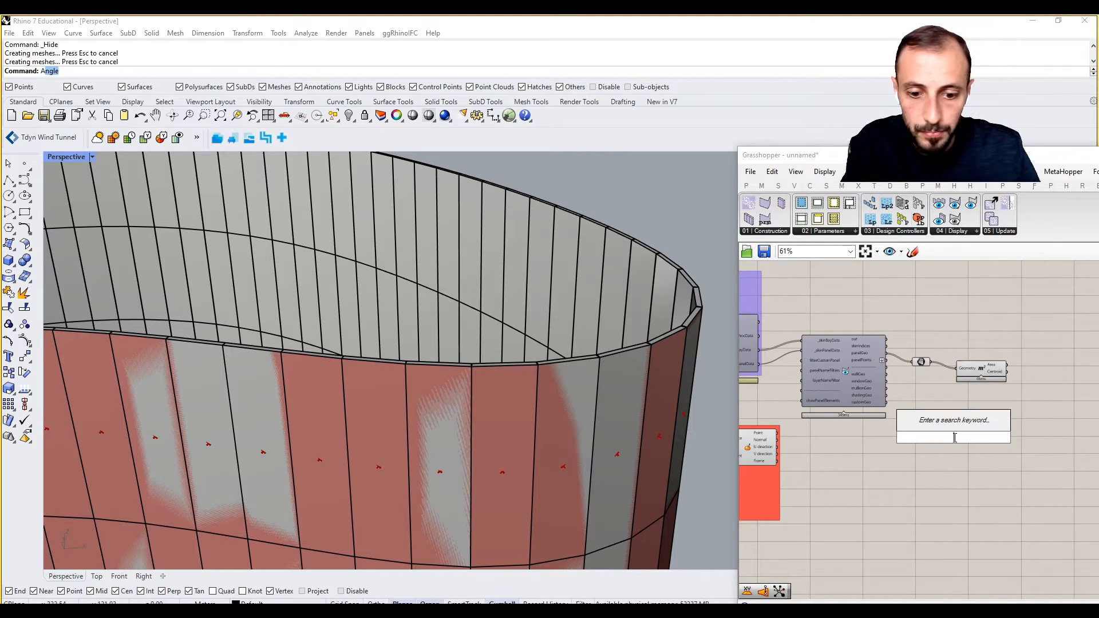
text(dis)
key(BackSpace)
key(BackSpace)
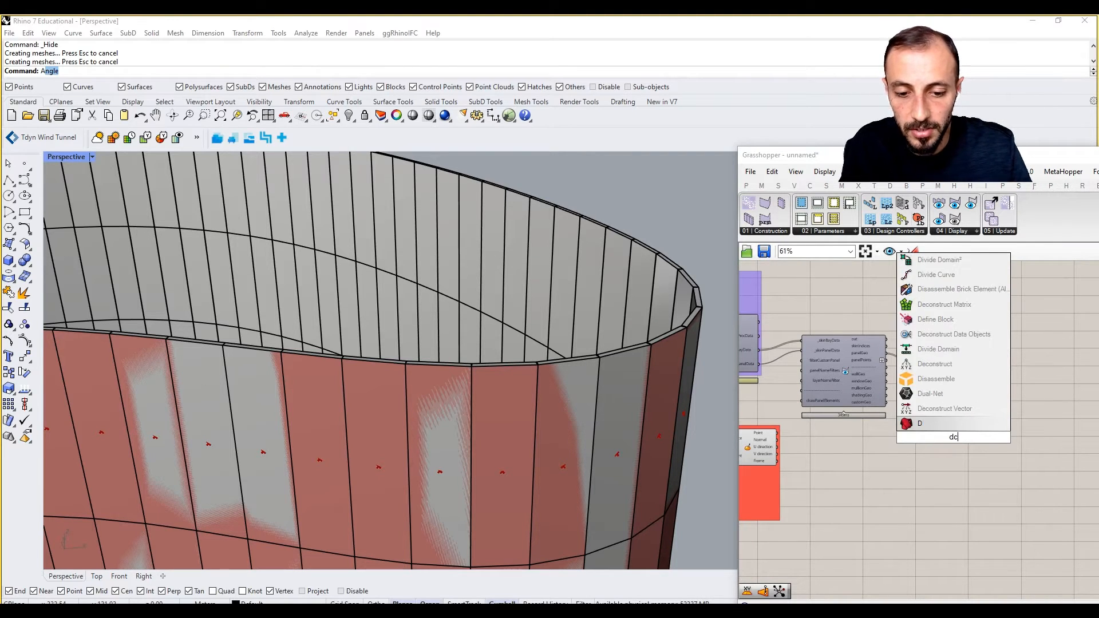
text(c)
key(BackSpace)
key(BackSpace)
text(cl)
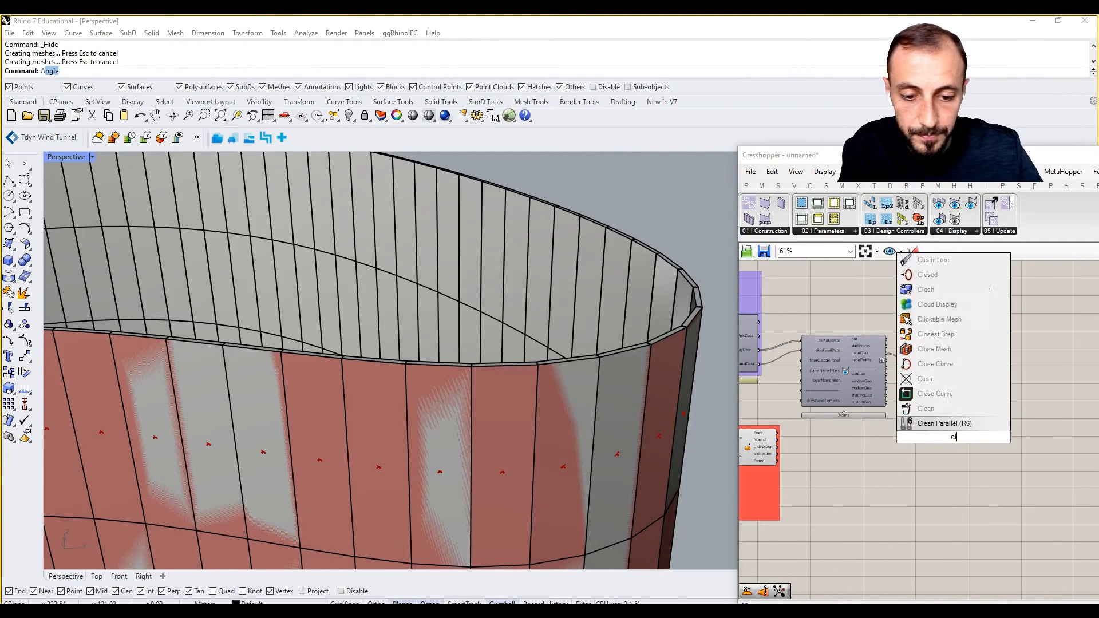
text(osest point)
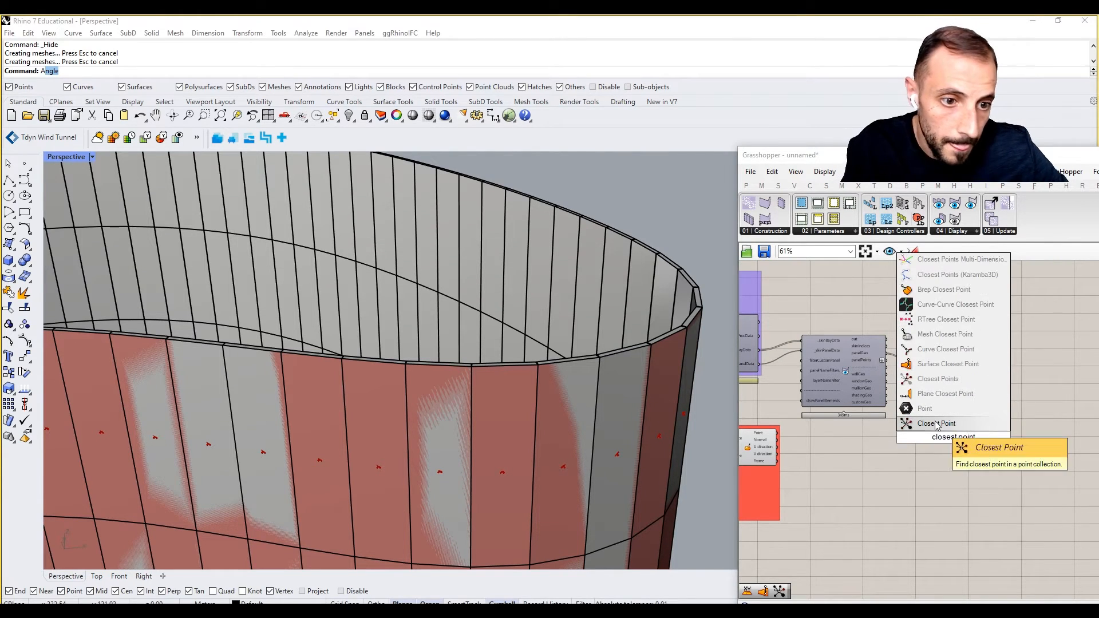
click(936, 425)
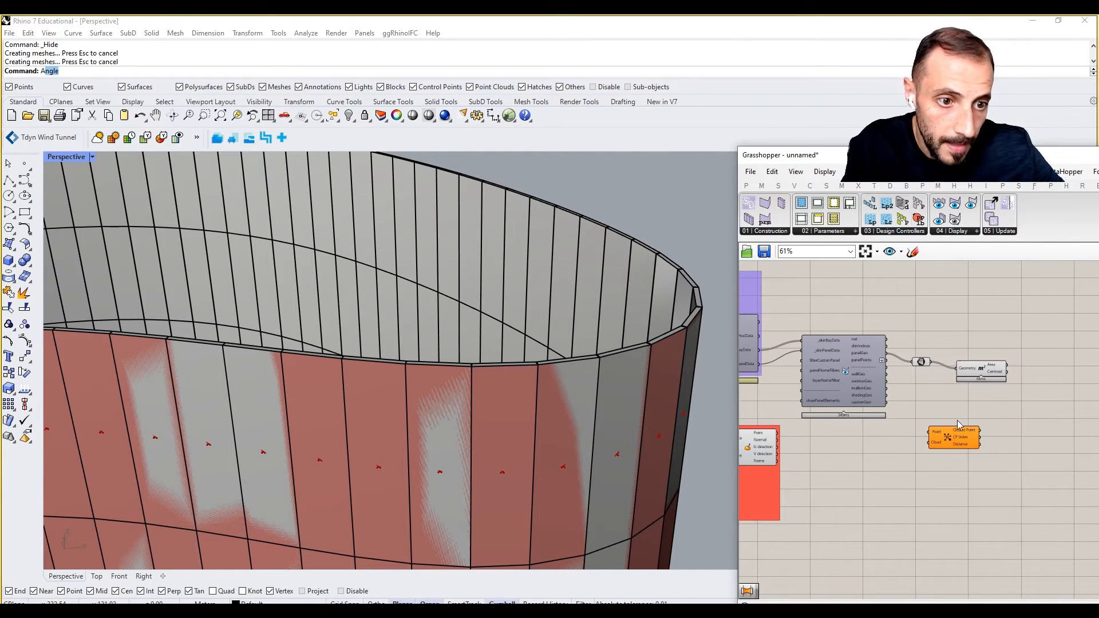
drag(948, 442, 1039, 420)
drag(1006, 372, 1036, 408)
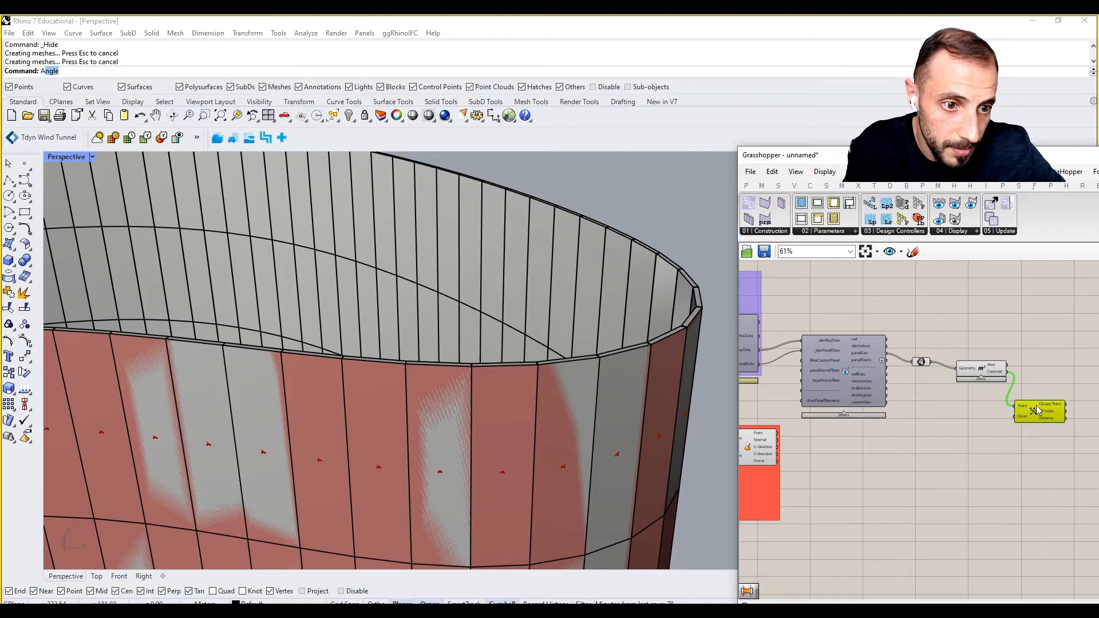
drag(777, 433, 1013, 424)
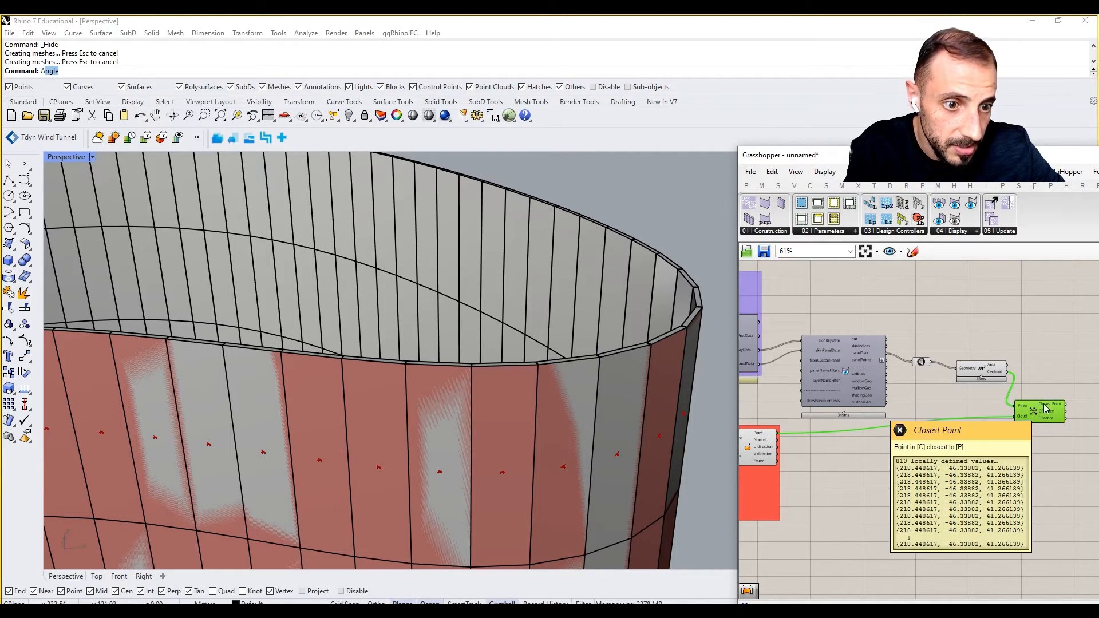
right_drag(810, 469, 981, 421)
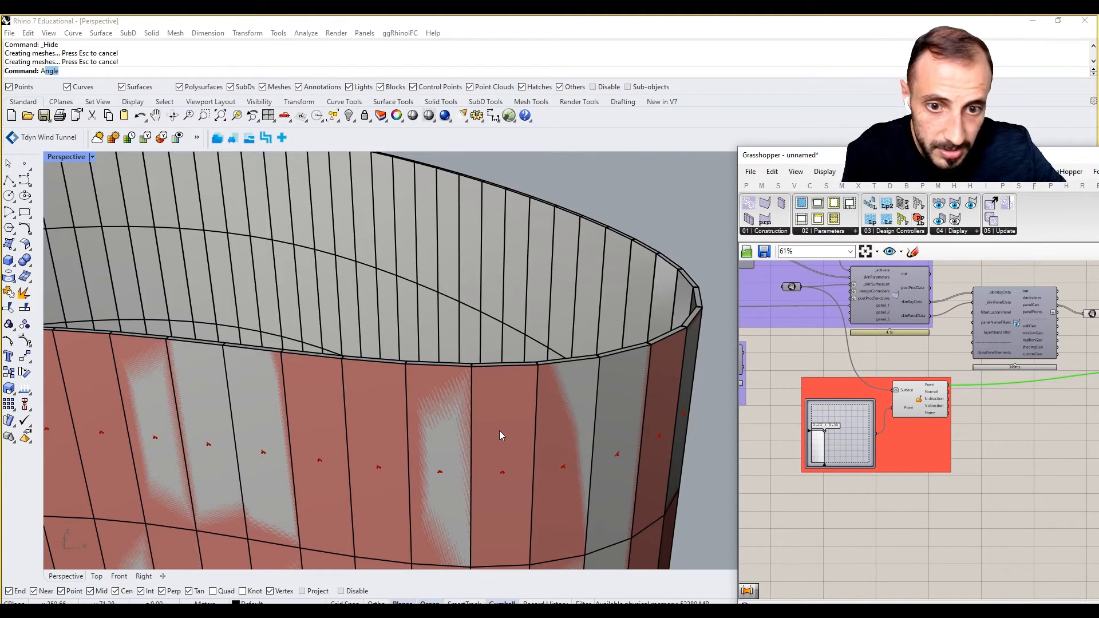
scroll(499, 432, down, 15)
Turn off the Area component's red centroid preview on the tower.
shift+right_drag(510, 461, 512, 434)
right_drag(891, 385, 723, 416)
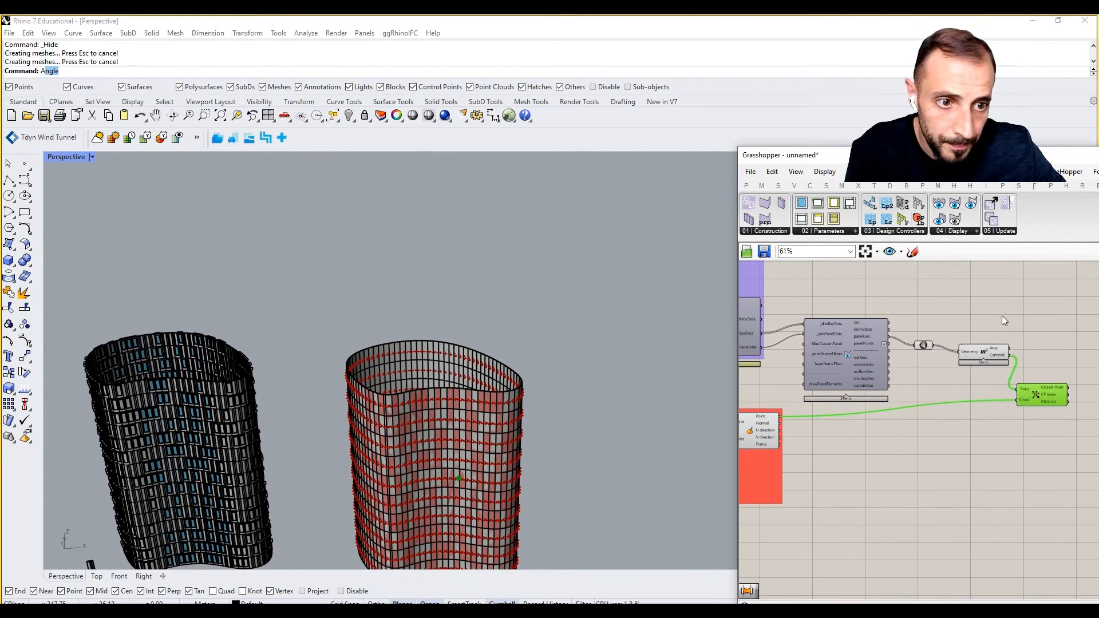
drag(1003, 309, 916, 368)
right_click(933, 291)
click(968, 312)
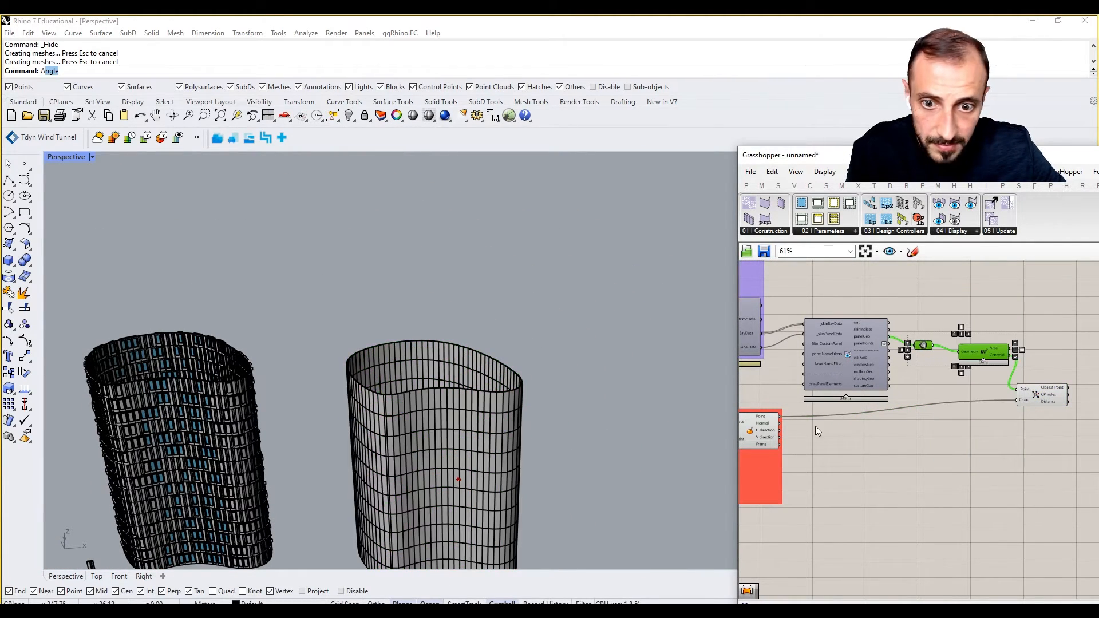
Duplicate the surface-point slider into the red group, setting its point to 0.45, 0.56.
right_drag(828, 410, 959, 350)
scroll(819, 417, up, 2)
alt+drag(816, 416, 865, 366)
right_click(894, 431)
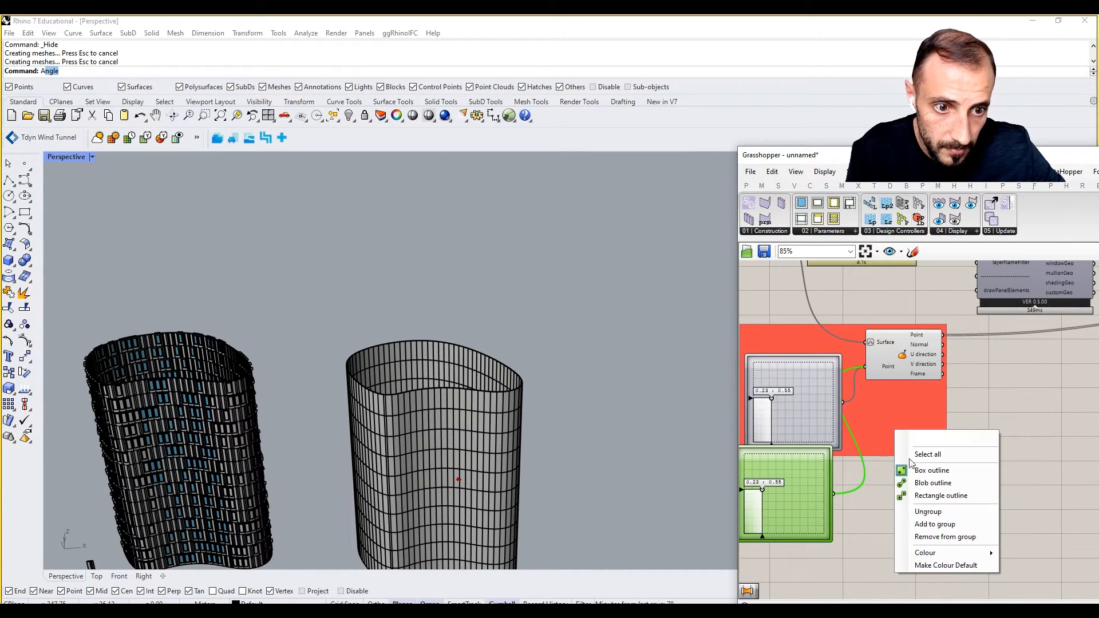
click(934, 524)
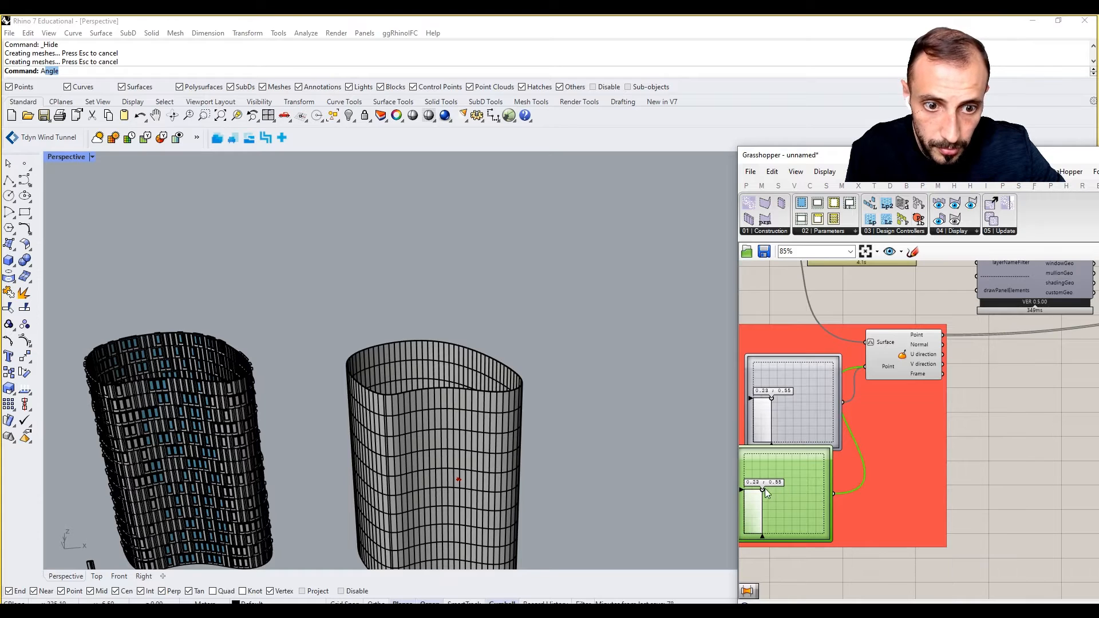
drag(764, 489, 780, 490)
Reposition the copied slider below the grey one and shift its point across the tower.
right_drag(578, 469, 433, 450)
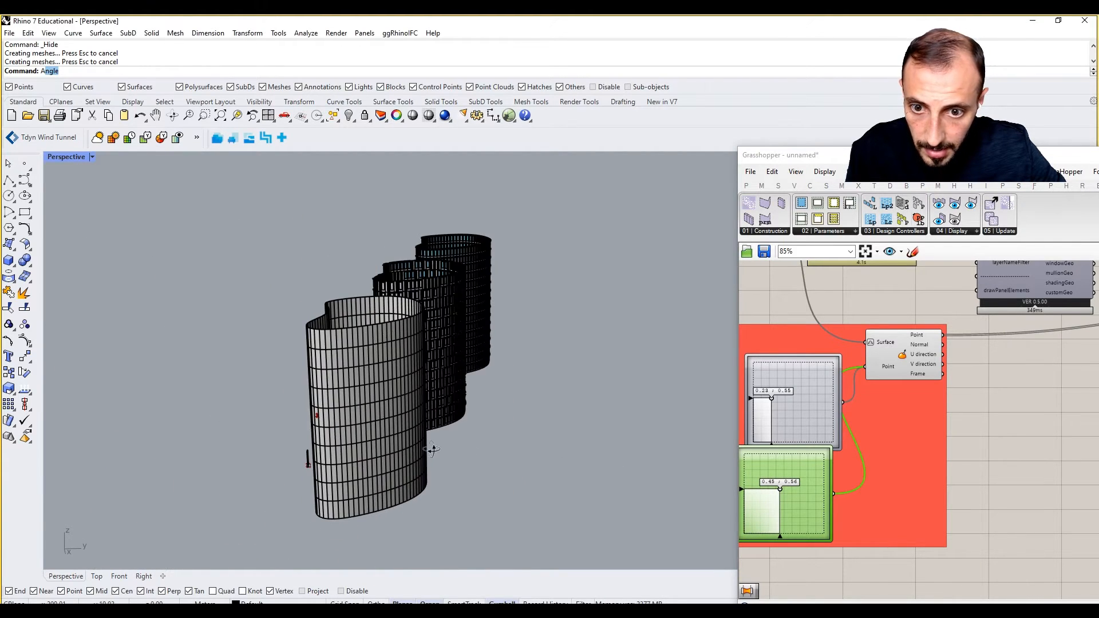
drag(783, 490, 801, 518)
right_drag(997, 442, 907, 470)
scroll(910, 473, down, 4)
scroll(964, 416, up, 4)
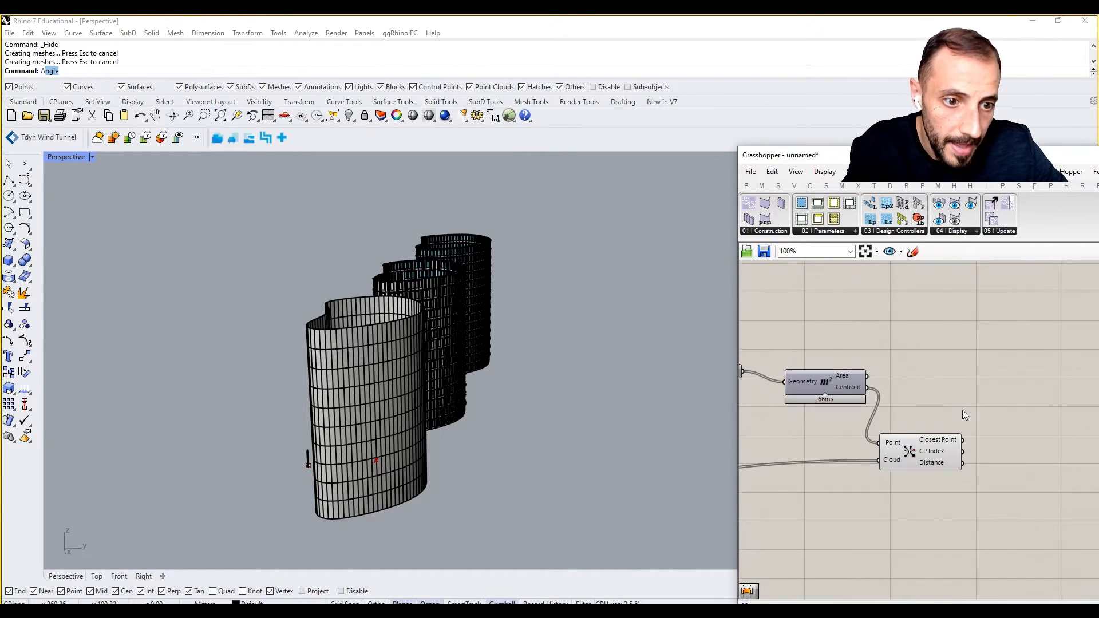
Move the Closest Point component up beside the Area component.
drag(920, 460, 928, 441)
mouse_move(928, 442)
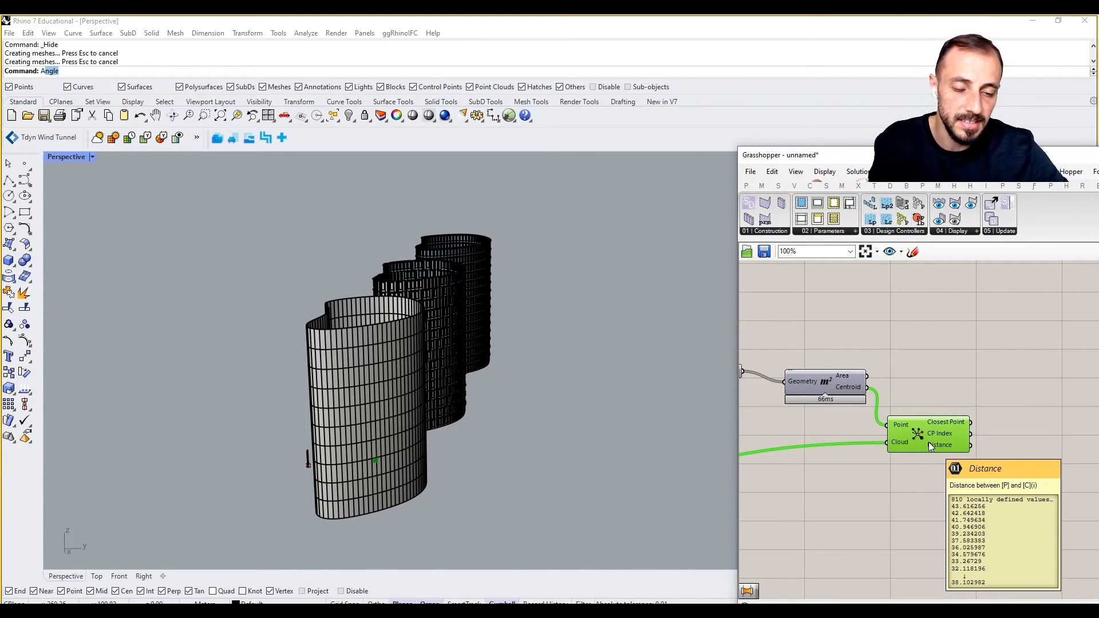
scroll(902, 380, down, 5)
right_drag(896, 384, 954, 417)
scroll(938, 404, up, 3)
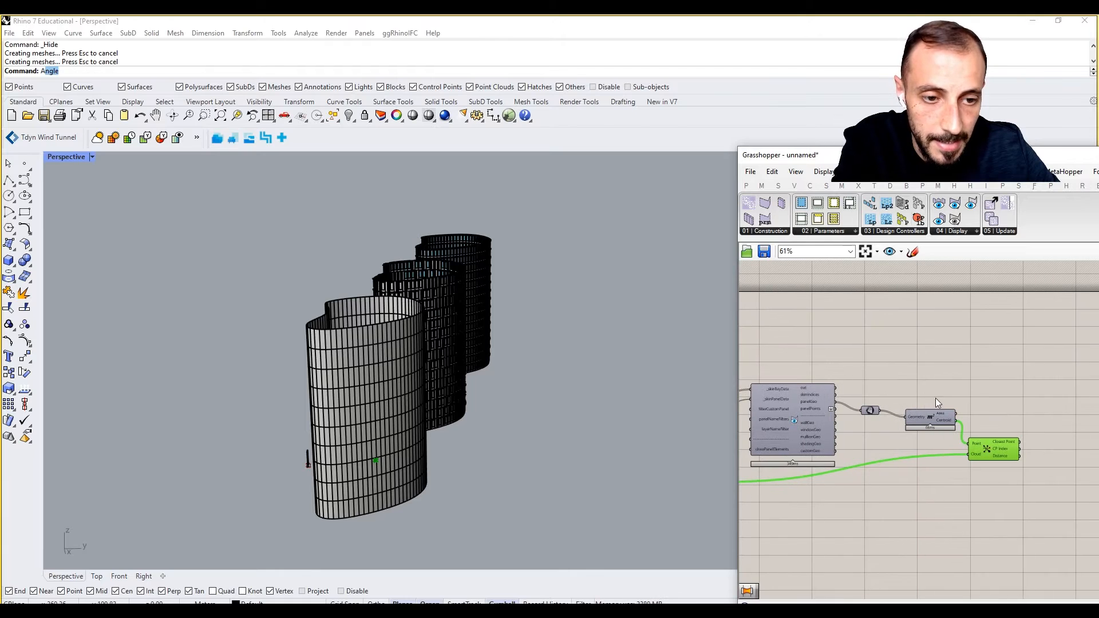
right_drag(1015, 363, 949, 374)
click(985, 364)
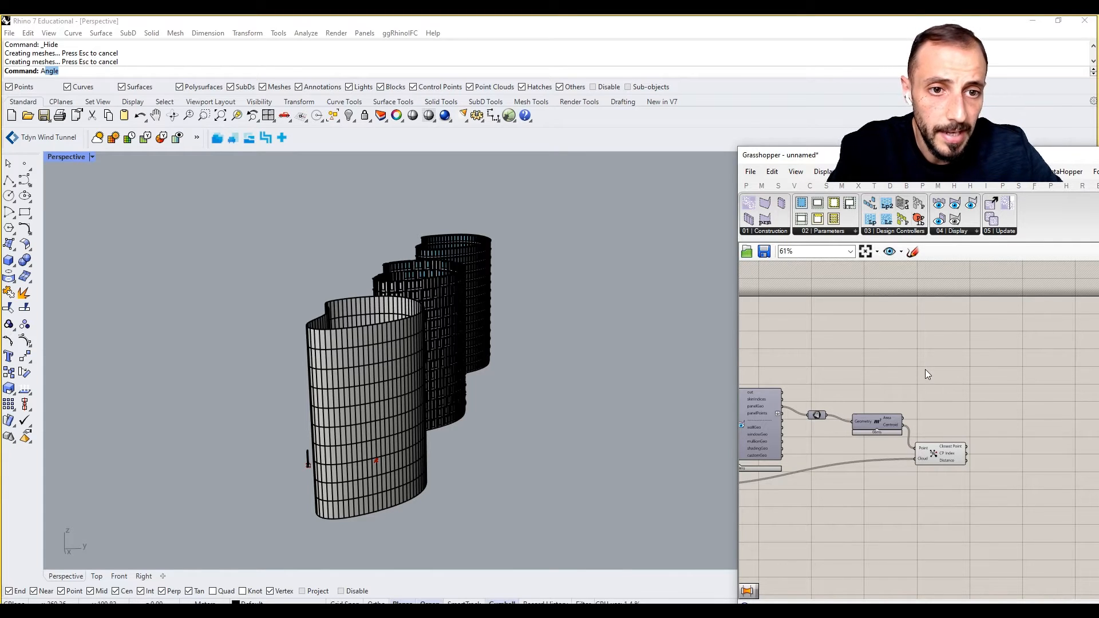
Copy the small parameter from the purple group onto empty canvas.
right_drag(922, 380, 1096, 382)
scroll(889, 375, down, 1)
right_drag(975, 401, 1009, 400)
scroll(832, 386, up, 3)
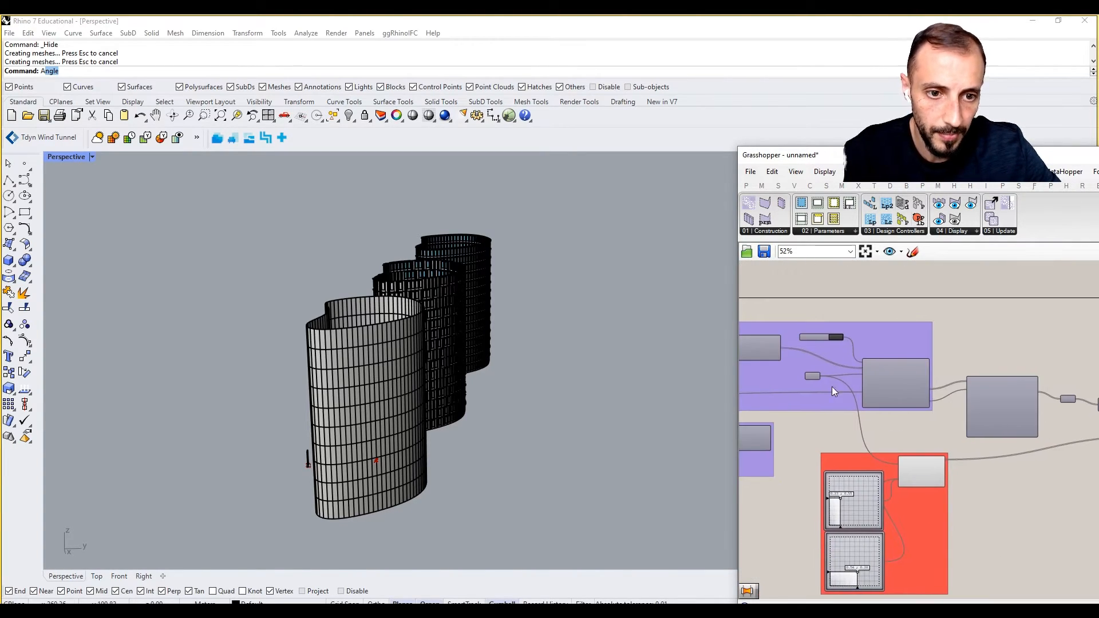
click(815, 377)
alt+drag(814, 377, 1008, 400)
scroll(811, 382, down, 8)
scroll(1006, 397, up, 6)
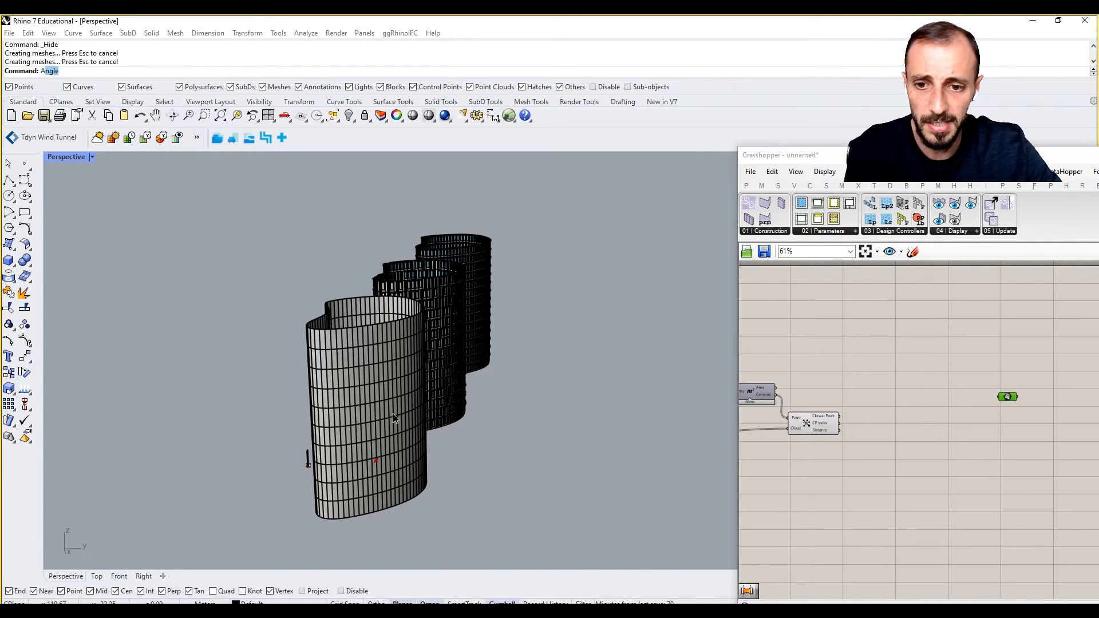
Place a new attractor point beside the wavy tower's base in Rhino.
right_drag(392, 413, 430, 380)
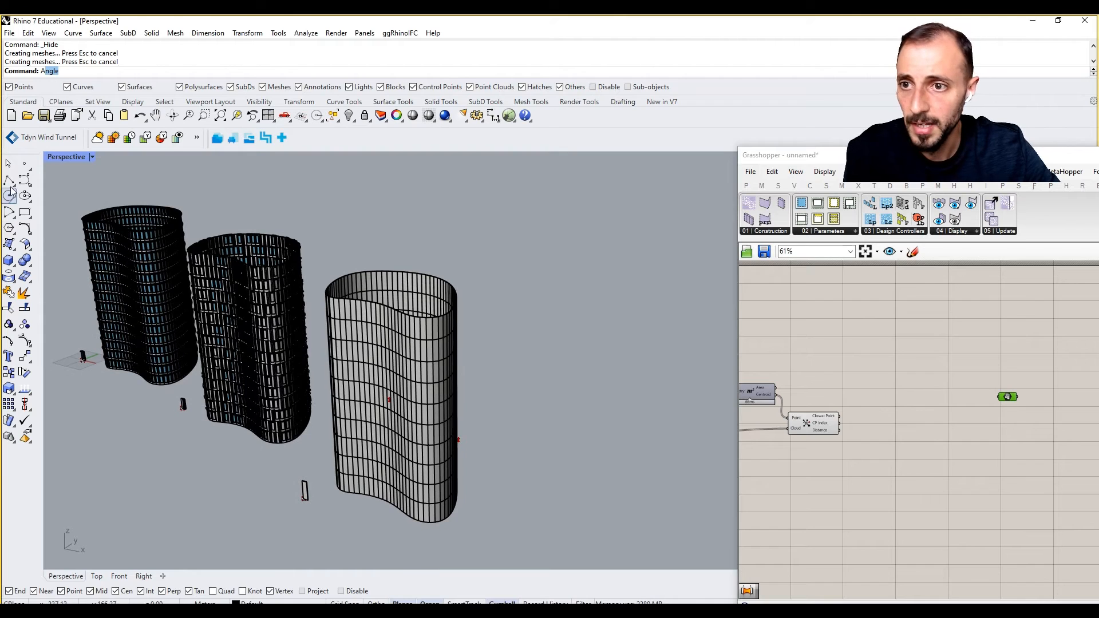
click(25, 164)
scroll(324, 517, up, 3)
click(327, 527)
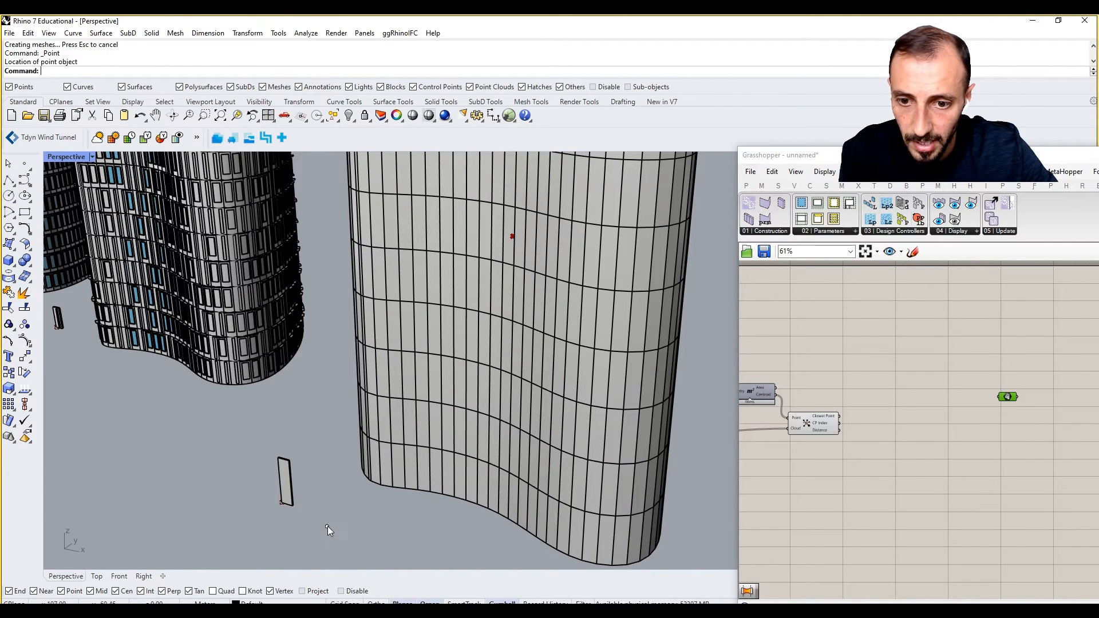
click(327, 526)
Drop a SkinDesigner skin panel component onto the canvas.
click(773, 233)
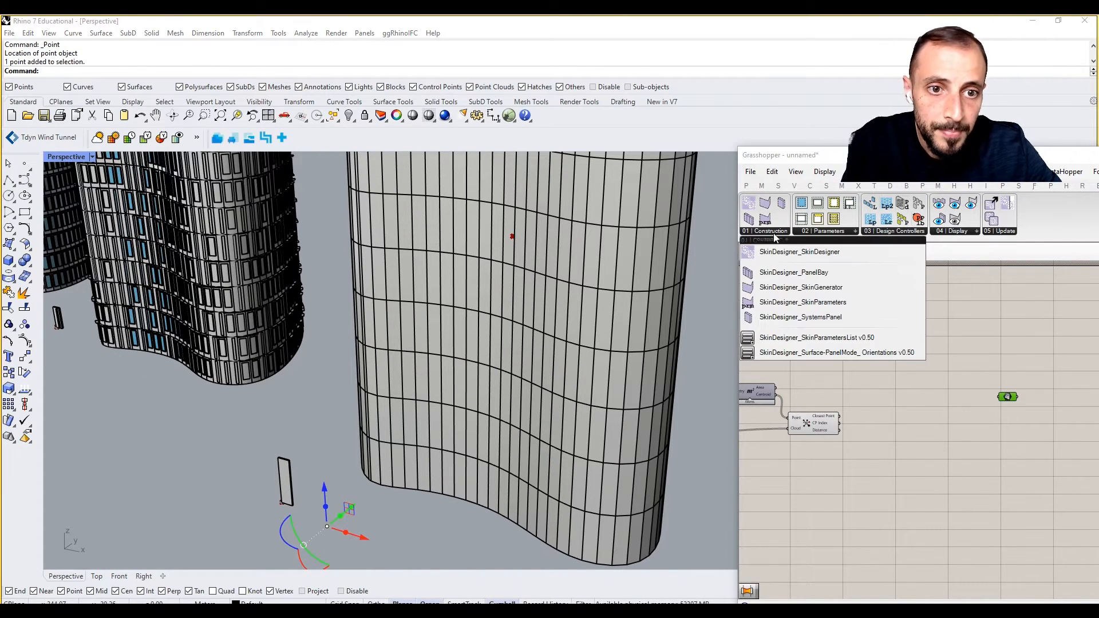
click(814, 316)
click(987, 546)
Wire a '//panel_attracted' text panel into the panel component's name input.
right_drag(913, 492, 908, 455)
scroll(867, 510, up, 3)
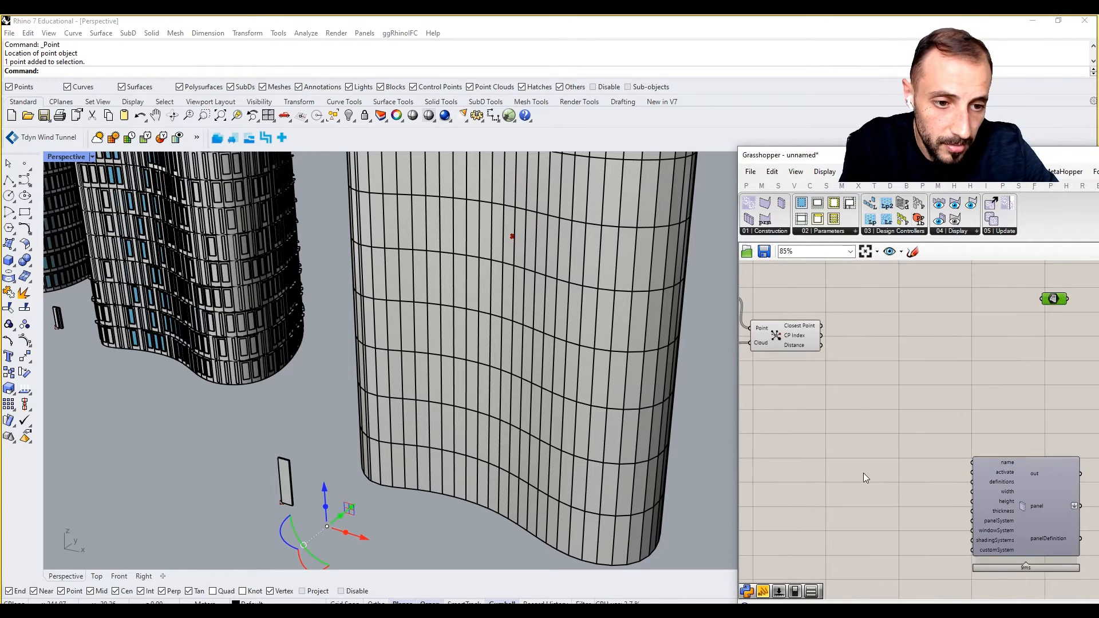
double_click(865, 473)
text(//panel_a)
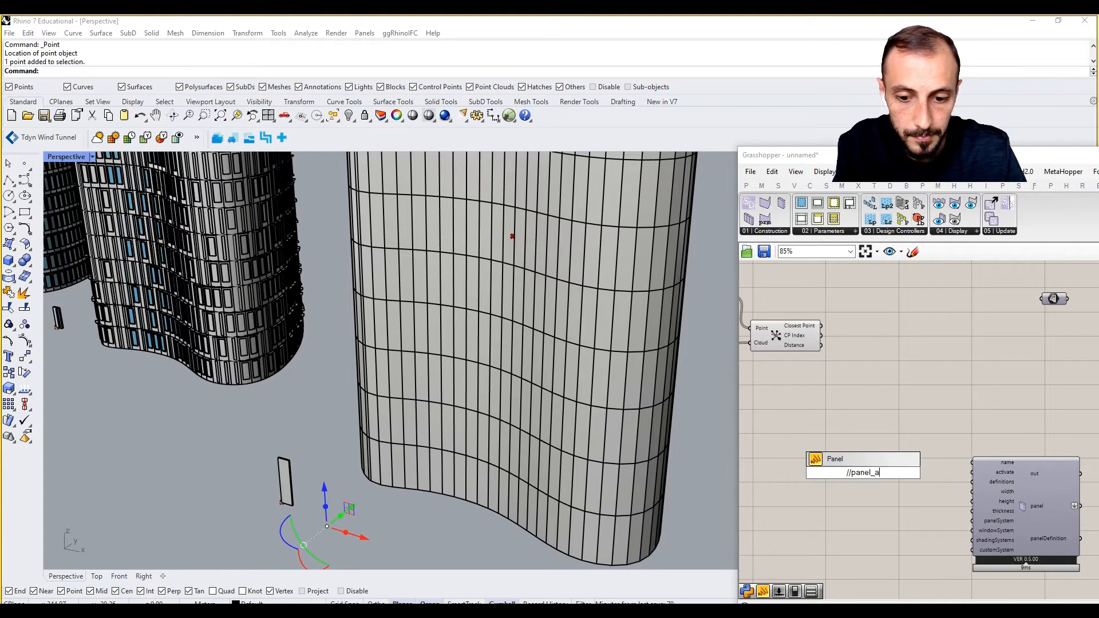
text(ttracted)
key(Return)
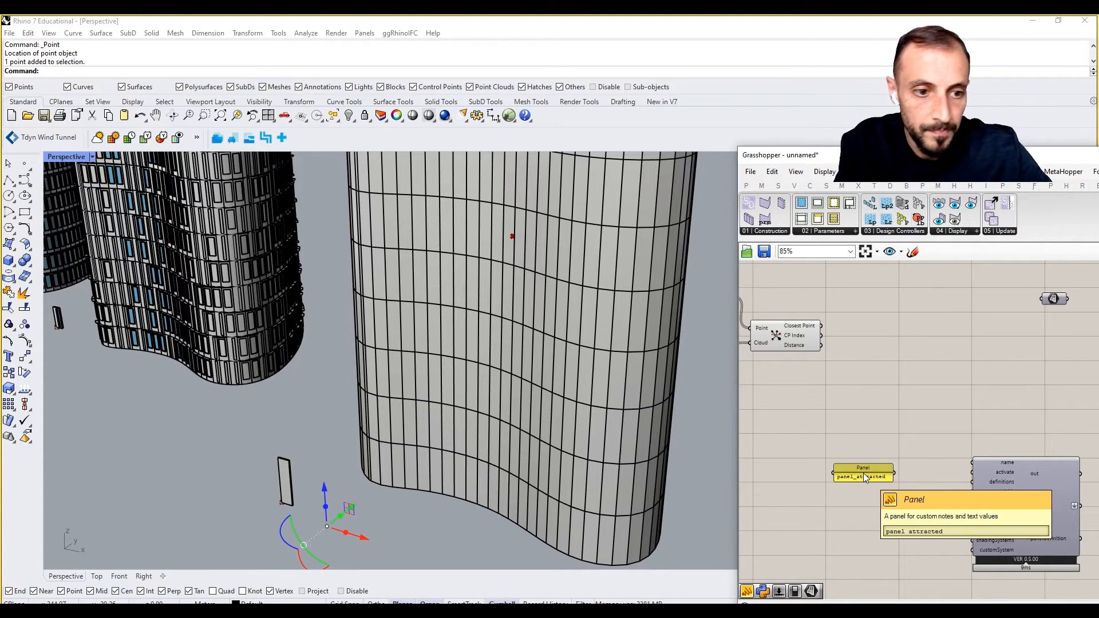
scroll(914, 474, up, 2)
drag(910, 470, 1014, 458)
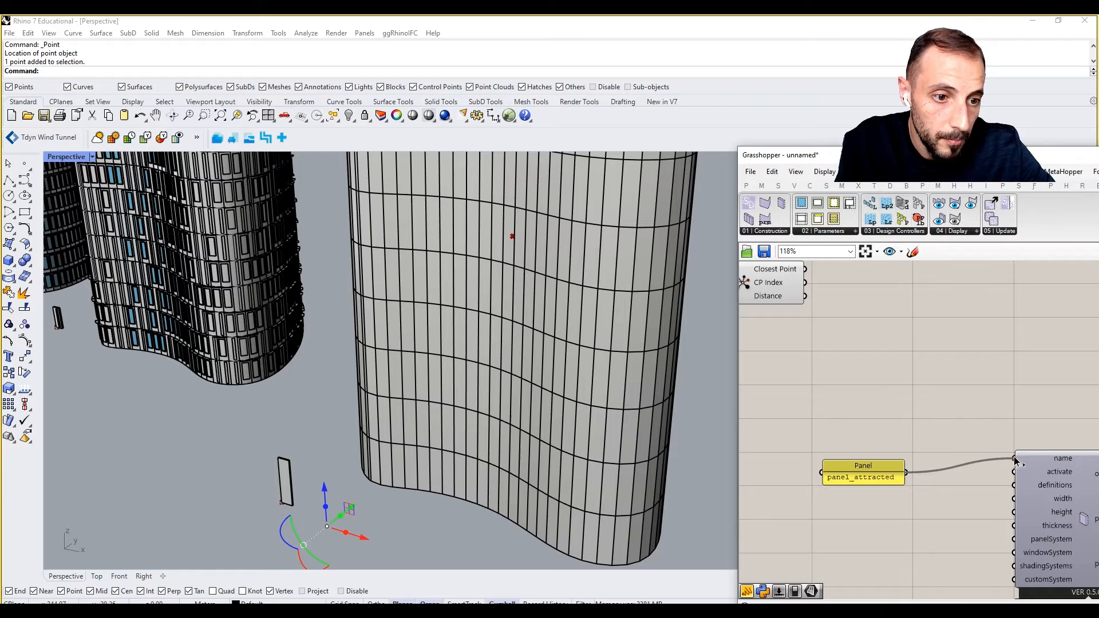
Connect a False Boolean Toggle to the activate input.
double_click(863, 534)
text(togg)
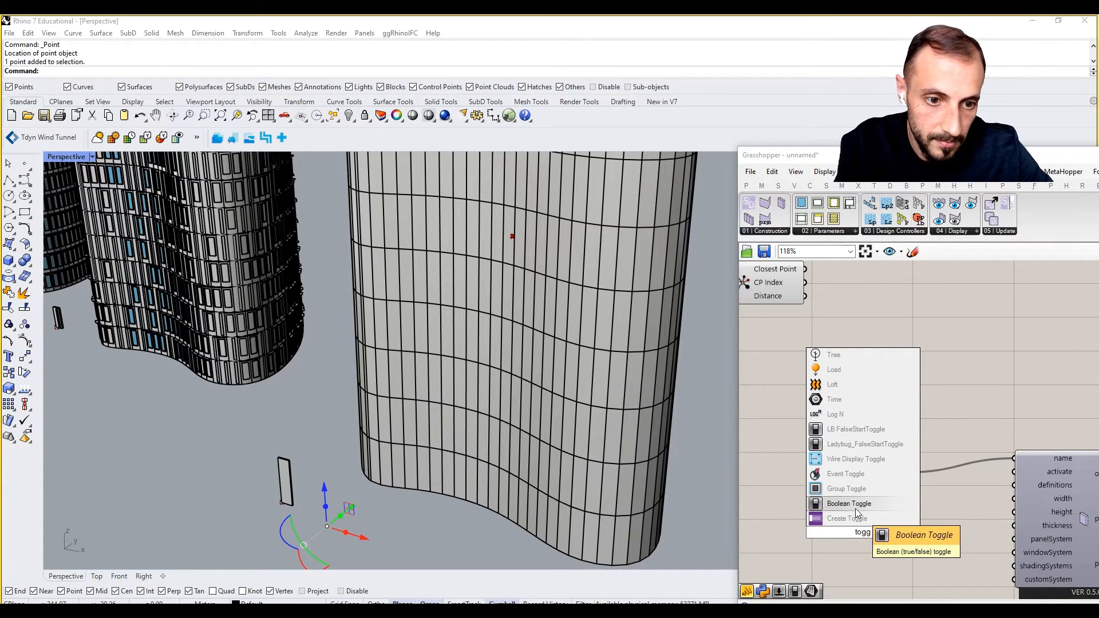
click(865, 505)
key(Delete)
double_click(864, 516)
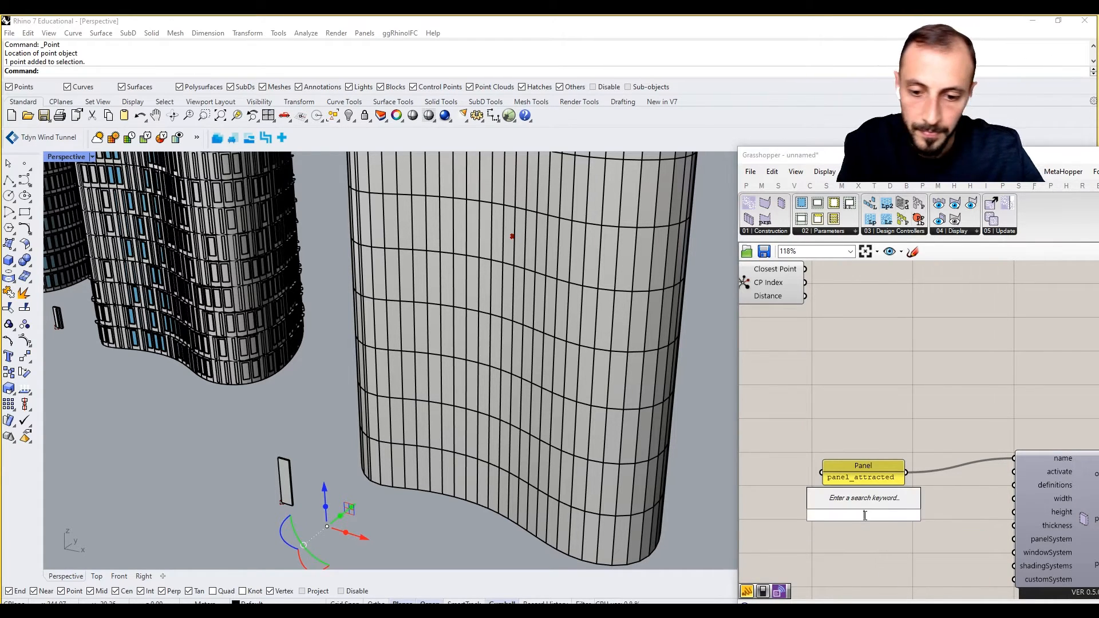
text(togg)
click(850, 486)
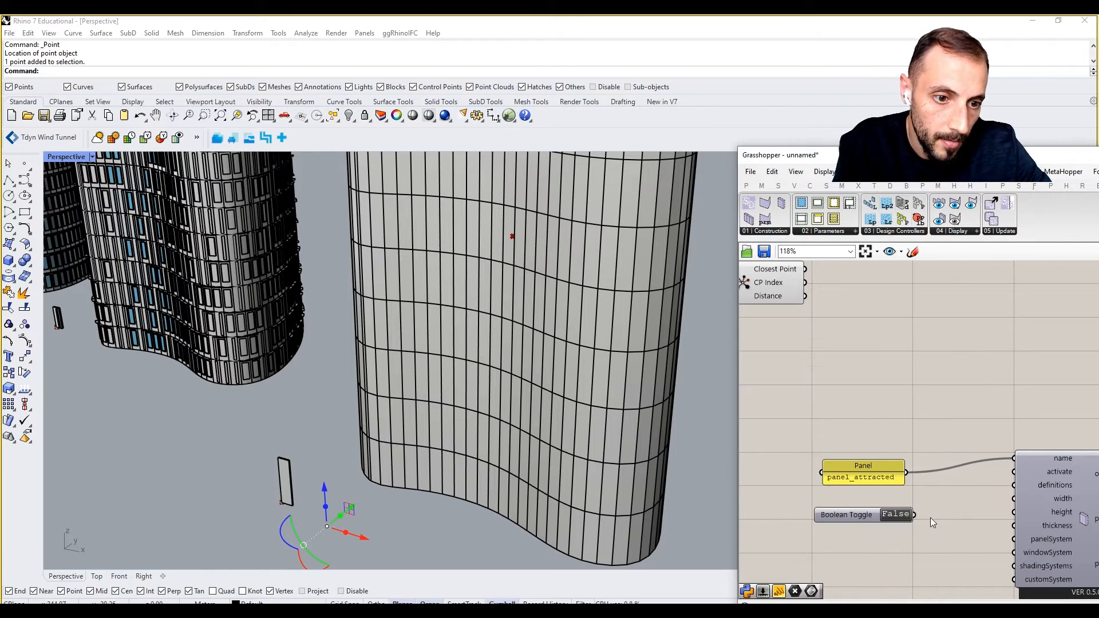
drag(939, 508, 1014, 472)
right_drag(910, 531, 906, 490)
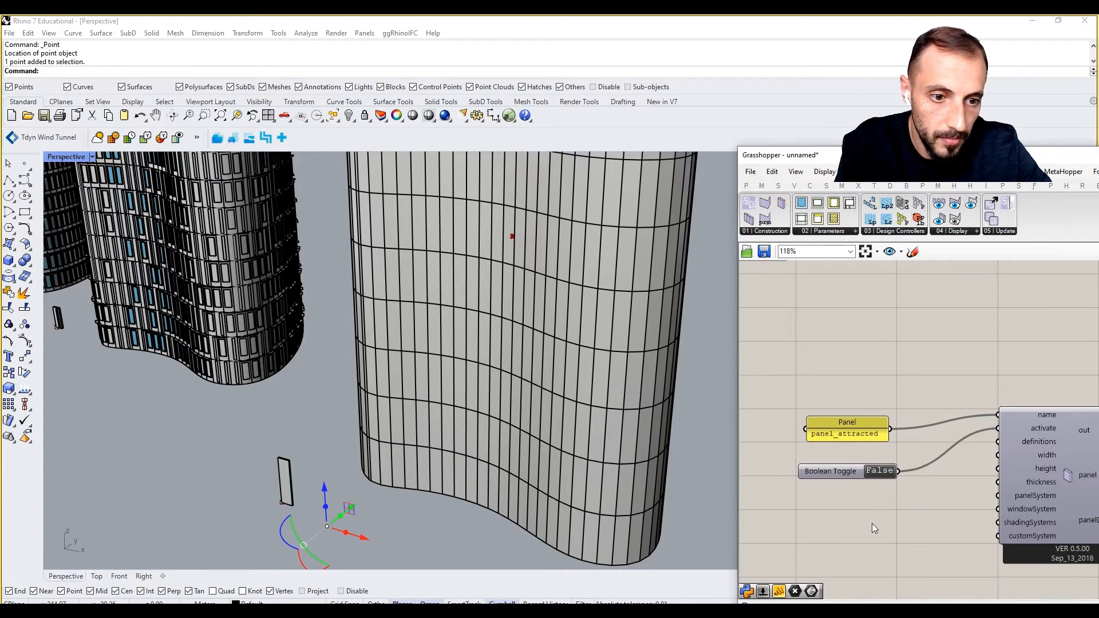
scroll(872, 523, down, 5)
scroll(811, 401, up, 3)
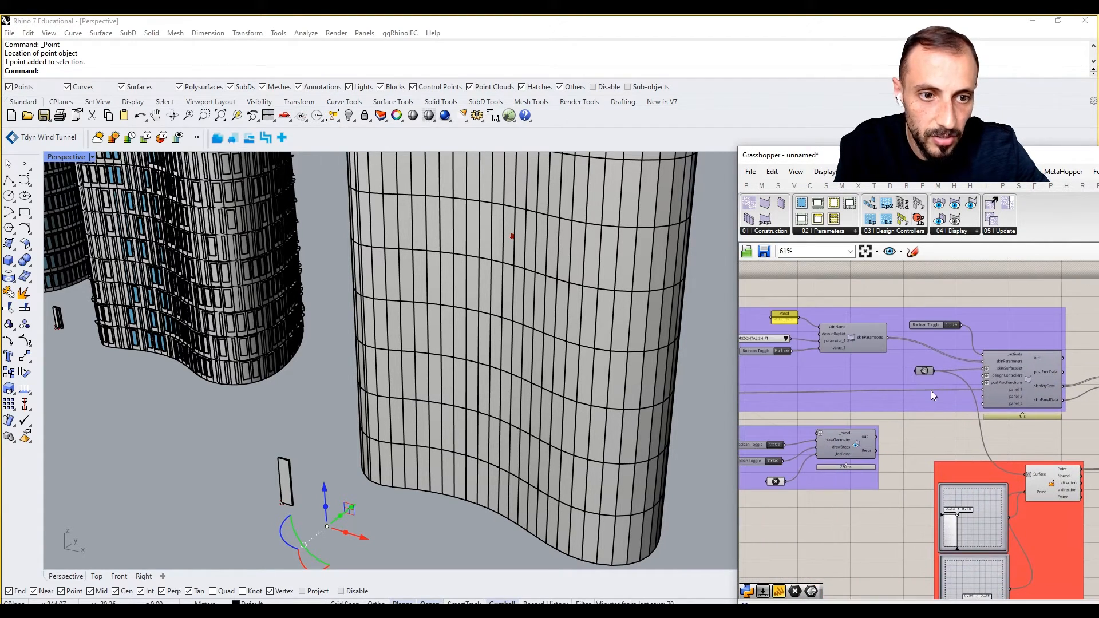
Add a first Number Slider below the toggle near panel_attracted's inputs.
scroll(967, 366, up, 1)
right_drag(765, 380, 847, 386)
scroll(788, 385, up, 2)
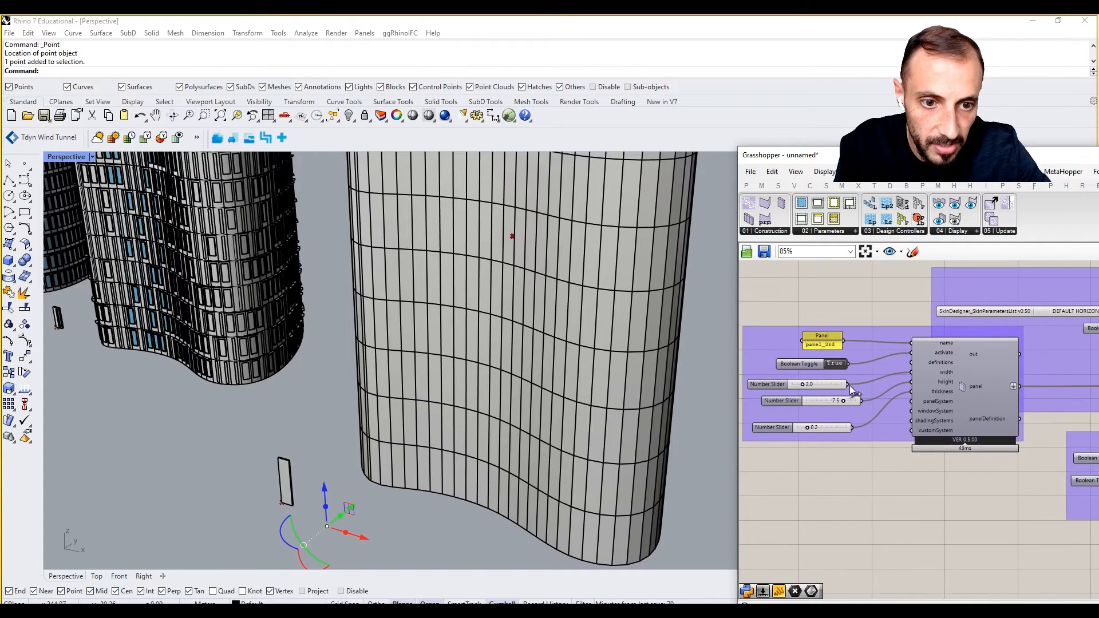
right_drag(907, 490, 866, 467)
scroll(866, 467, down, 6)
right_drag(963, 480, 861, 449)
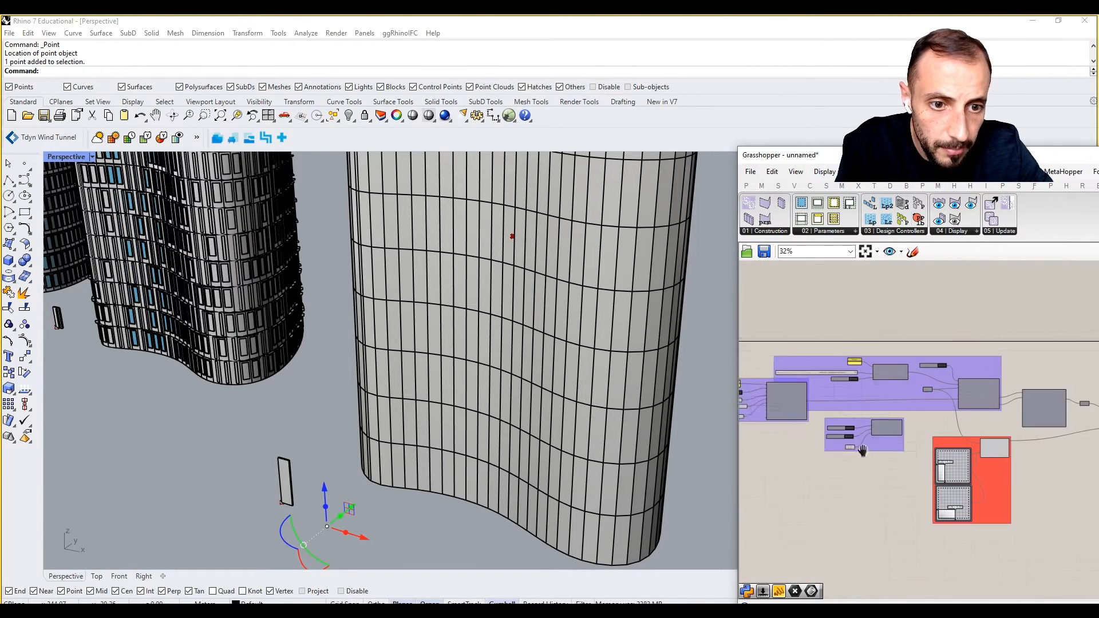
right_drag(1048, 483, 891, 461)
scroll(1007, 452, up, 5)
right_drag(1007, 453, 892, 438)
scroll(880, 495, up, 2)
double_click(881, 495)
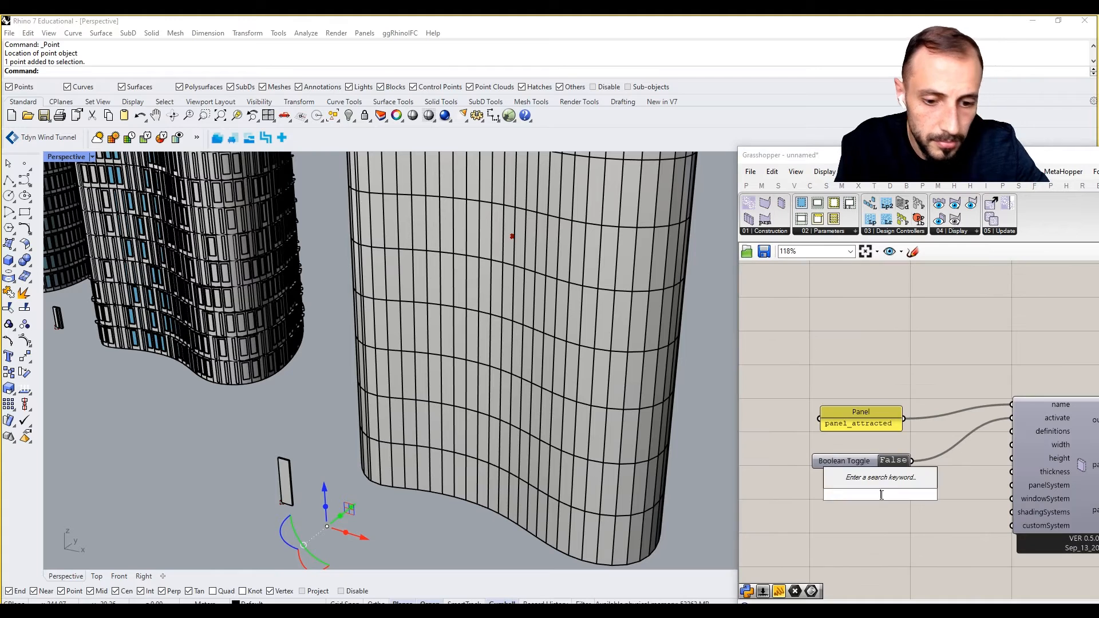
text(Number Slider)
key(Return)
Add two more Number Sliders and stack them under the first.
double_click(877, 526)
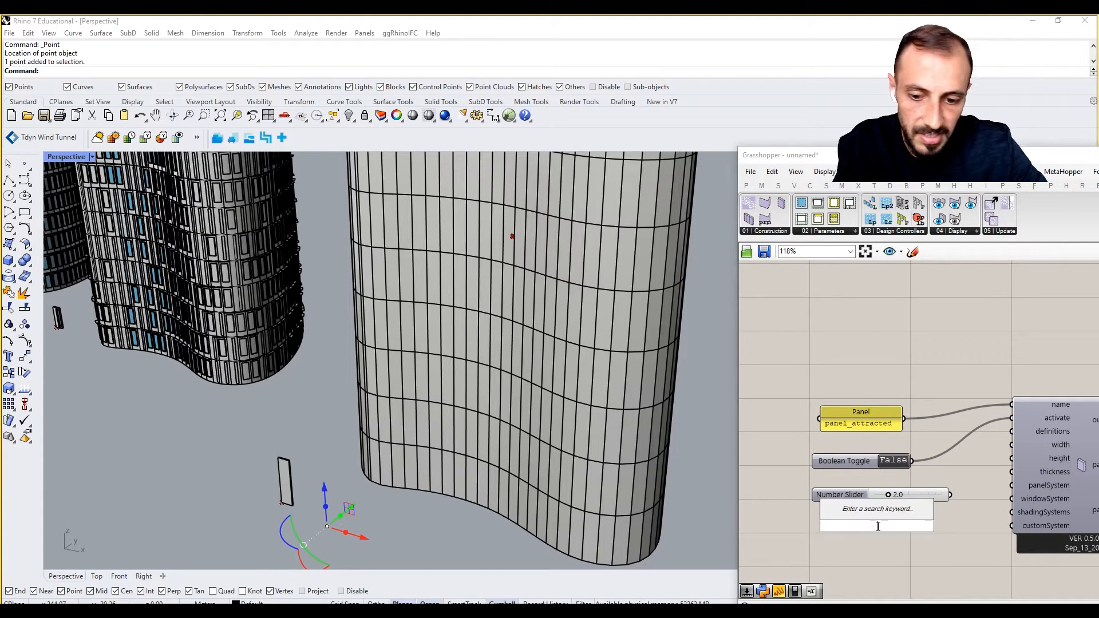
text(Number Slider)
key(Return)
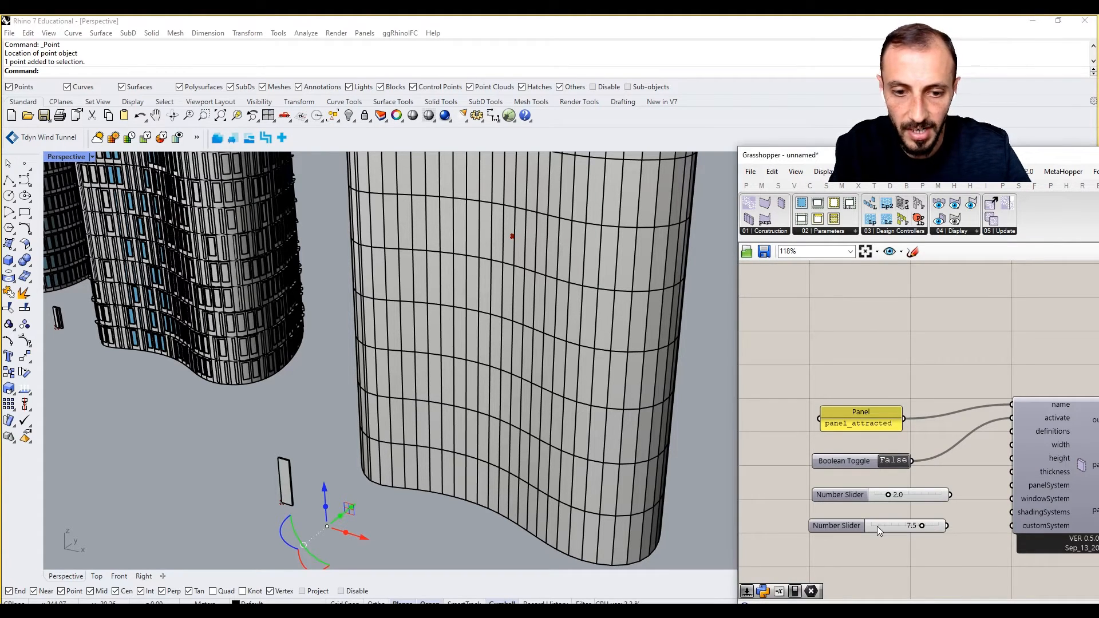
double_click(870, 578)
text(Number Slider)
key(Return)
scroll(871, 578, up, 1)
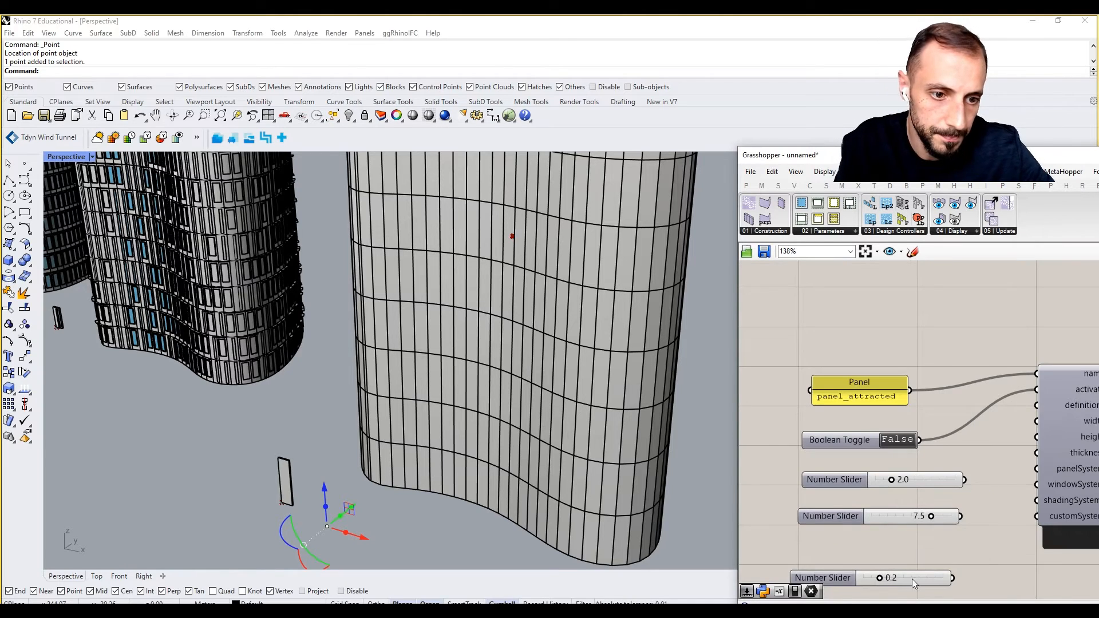
drag(918, 580, 922, 546)
Wire the 2.0, 7.5 and 0.2 sliders to width, height and thickness.
right_drag(953, 526, 866, 525)
drag(876, 479, 945, 421)
drag(873, 515, 871, 542)
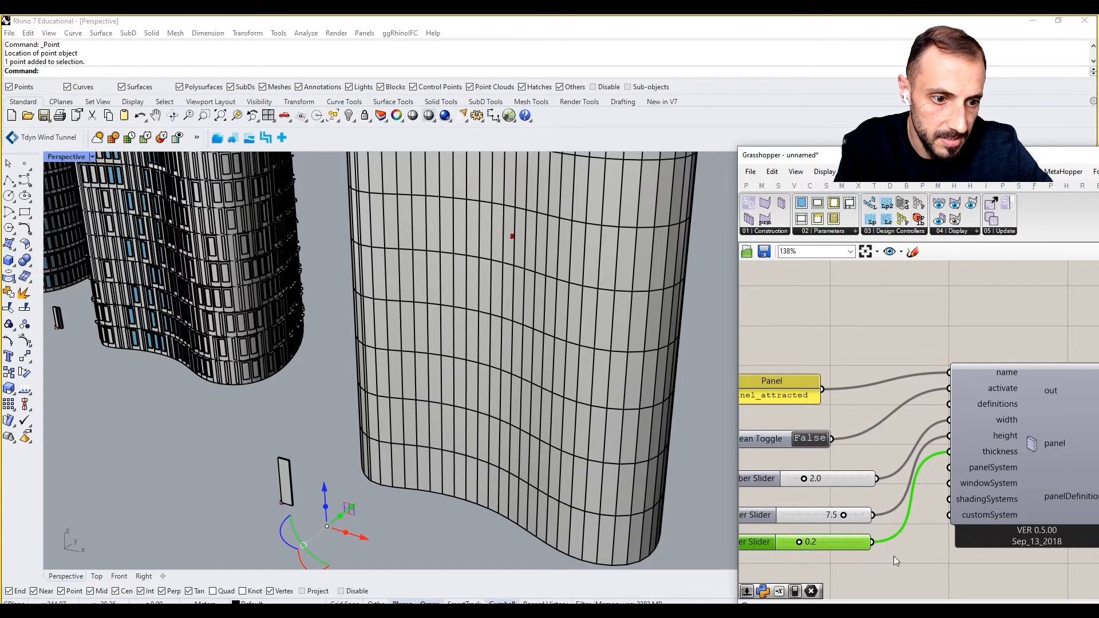
right_drag(934, 525, 909, 513)
drag(953, 436, 978, 437)
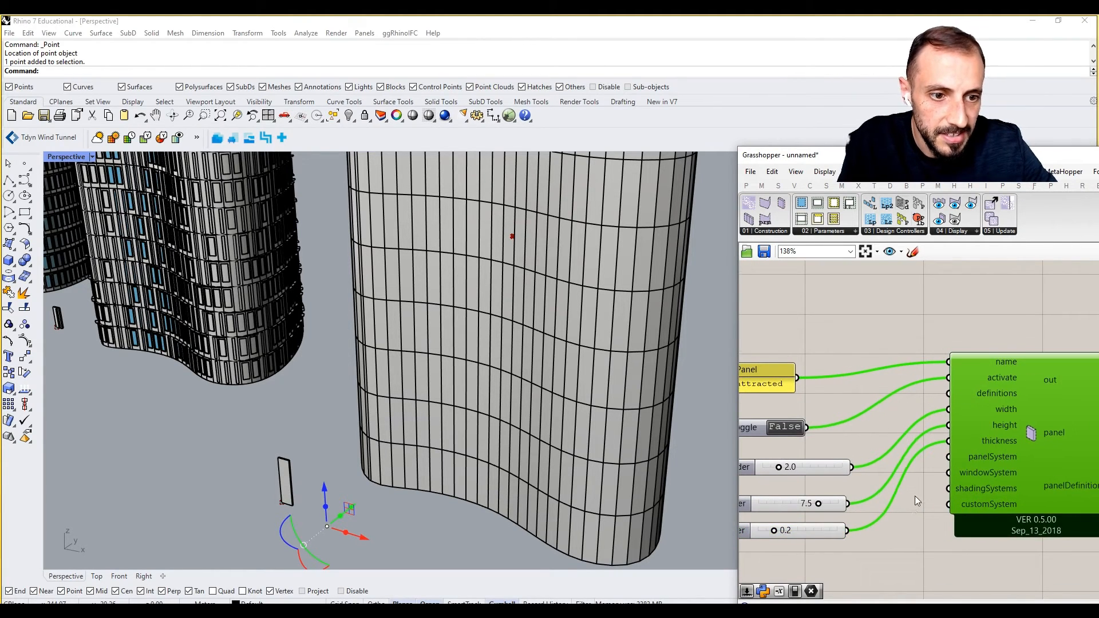
right_drag(915, 495, 928, 469)
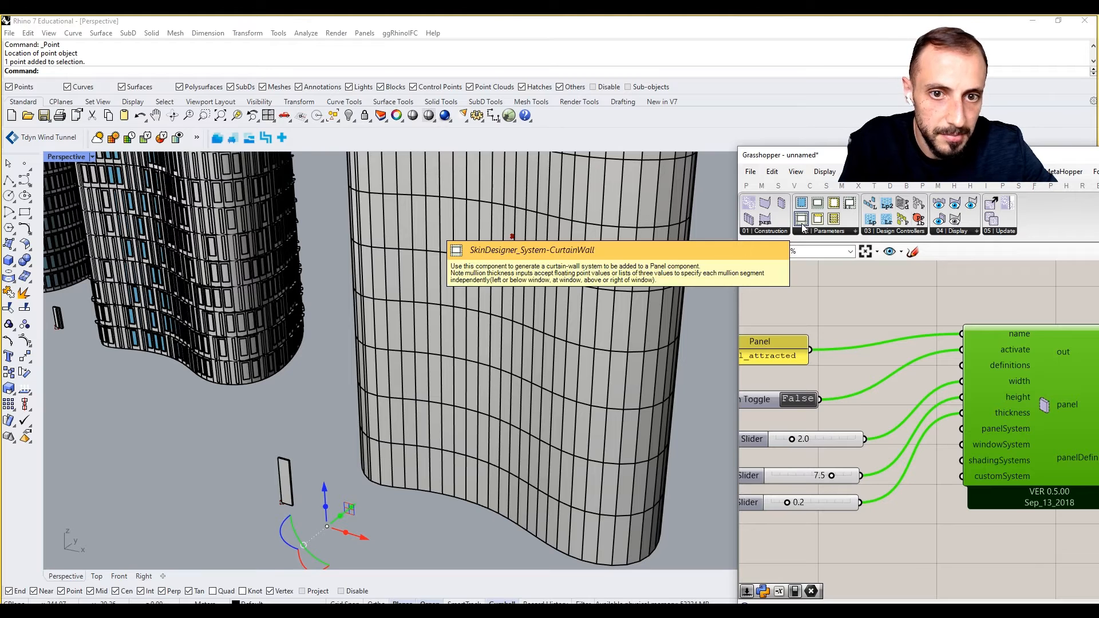
Add a curtain-wall panel system component and wire it into panelSystem.
drag(814, 551, 812, 550)
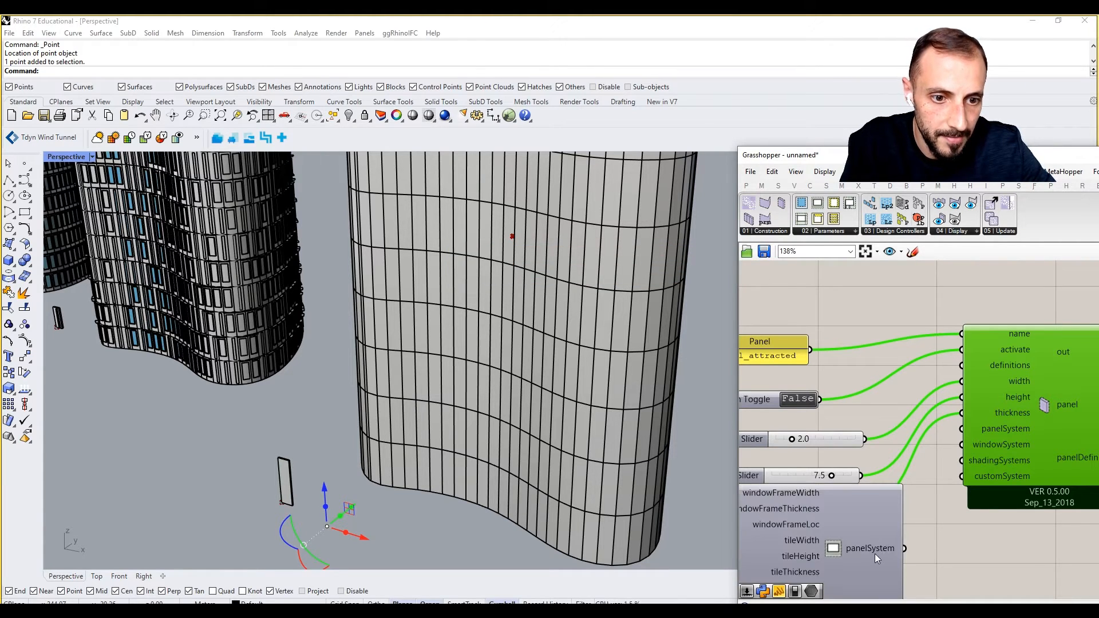
right_drag(812, 550, 810, 456)
mouse_move(907, 512)
mouse_down()
mouse_move(953, 411)
mouse_move(959, 333)
mouse_move(831, 498)
mouse_up()
scroll(997, 366, down, 4)
click(931, 328)
drag(861, 477, 958, 437)
right_drag(939, 500, 866, 524)
click(863, 458)
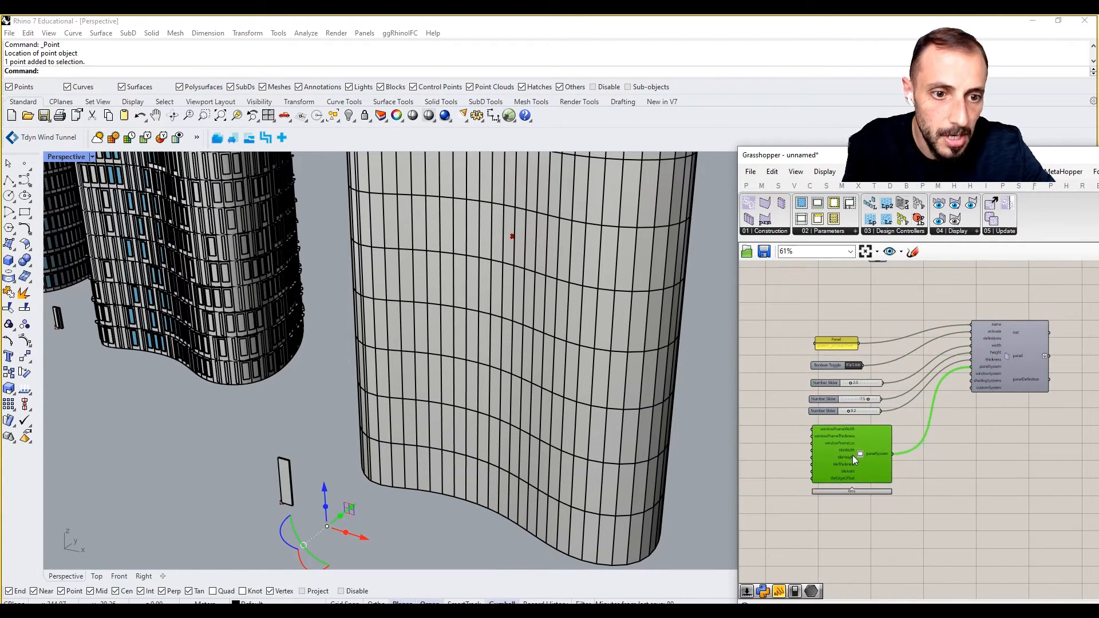
Move the Grasshopper window up-left beside the Rhino viewport and clear the selections.
right_drag(973, 387, 952, 381)
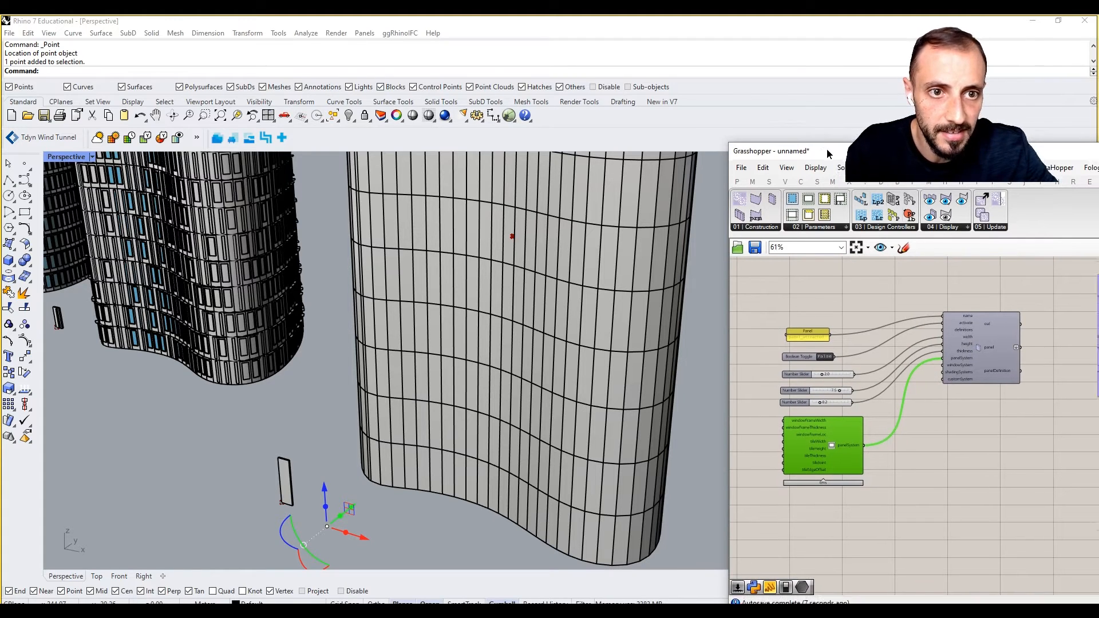
drag(841, 159, 793, 117)
right_click(856, 413)
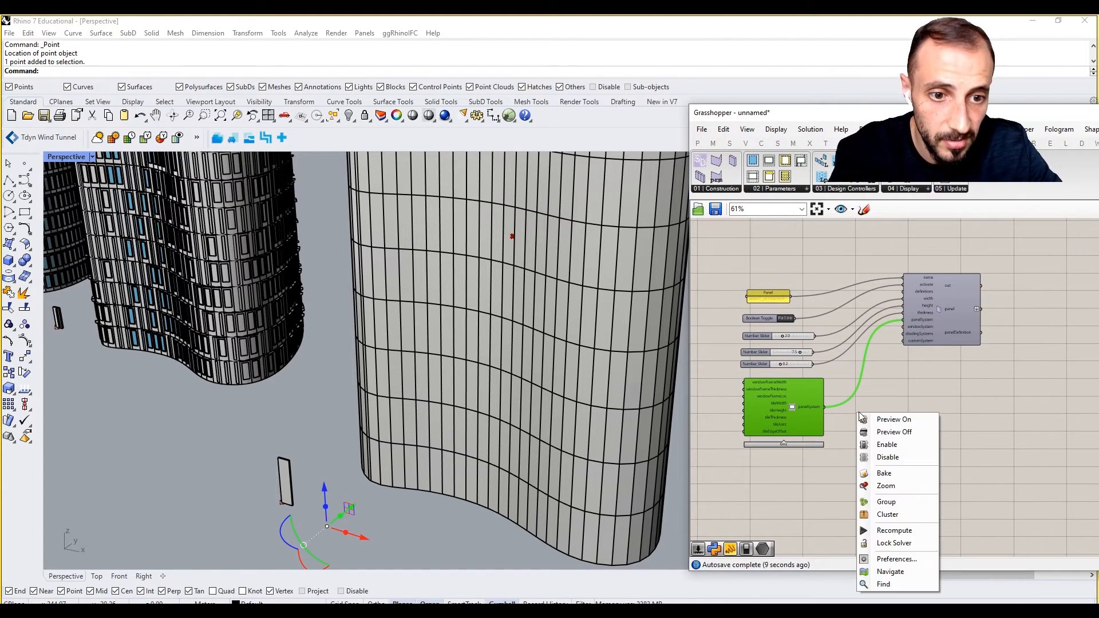
click(880, 376)
click(399, 533)
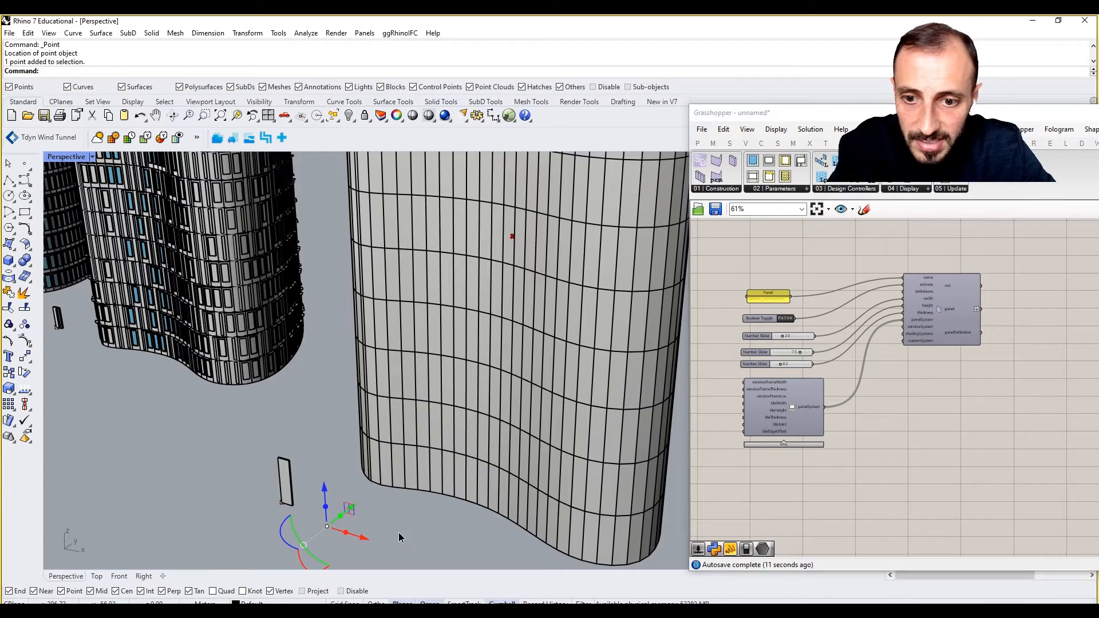
Add a window system component wired to the panel's windowSystem input.
drag(753, 161, 919, 300)
scroll(824, 477, up, 1)
right_drag(956, 362, 867, 384)
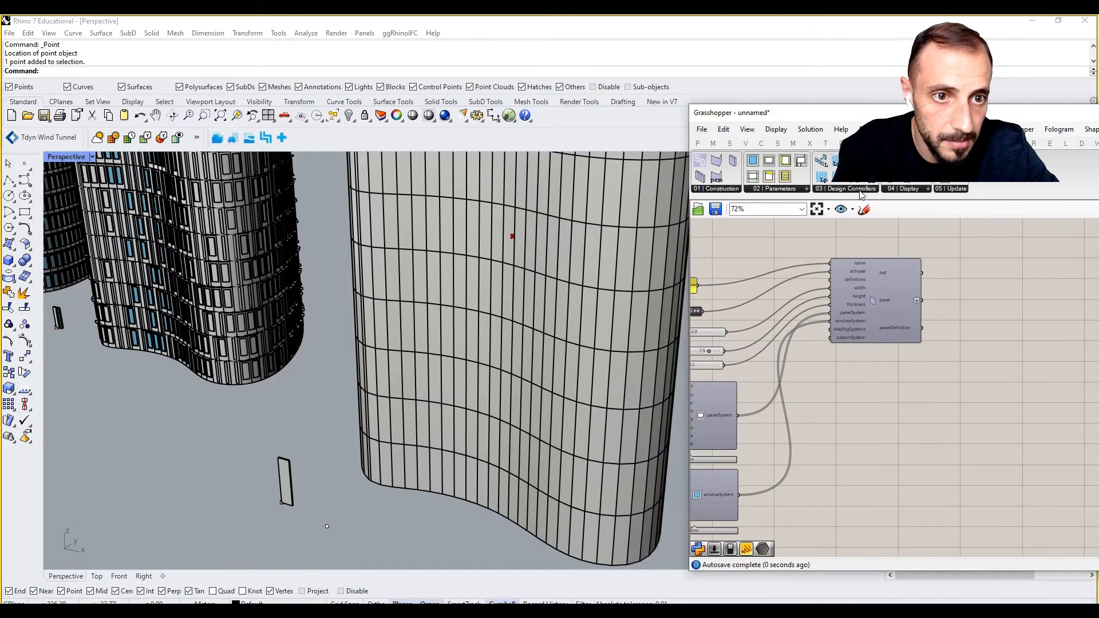
Place a PanelViewer from the Display list, fed by panel_attracted's panel.
click(918, 185)
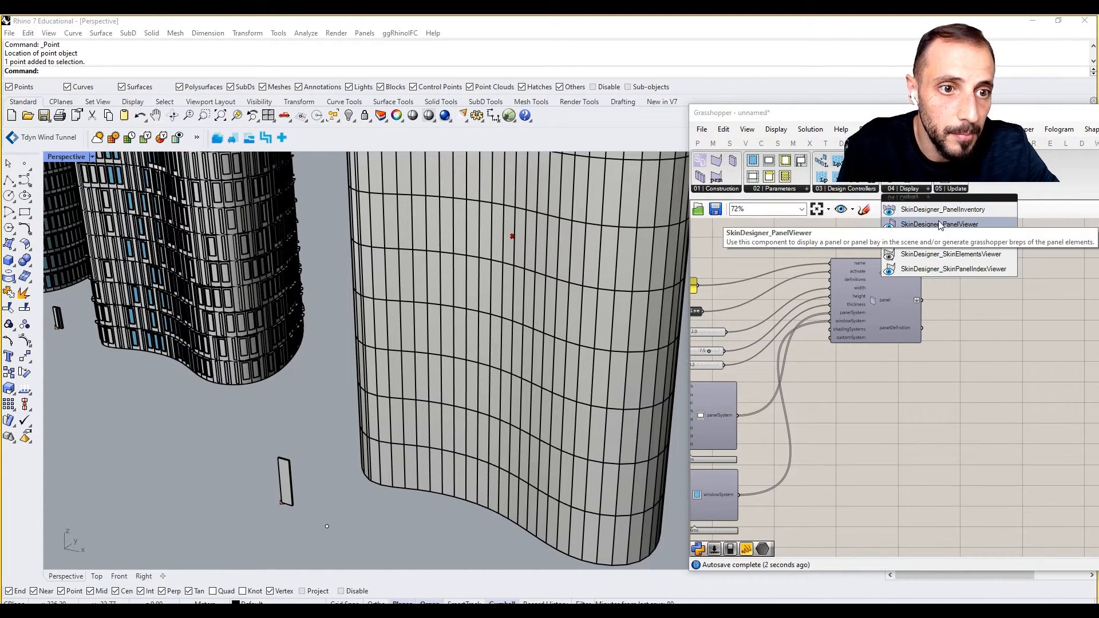
drag(937, 198, 979, 291)
scroll(950, 290, up, 2)
drag(911, 304, 1000, 289)
Add two False Boolean Toggles for the viewer's drawGeometry and drawBreps inputs.
double_click(954, 353)
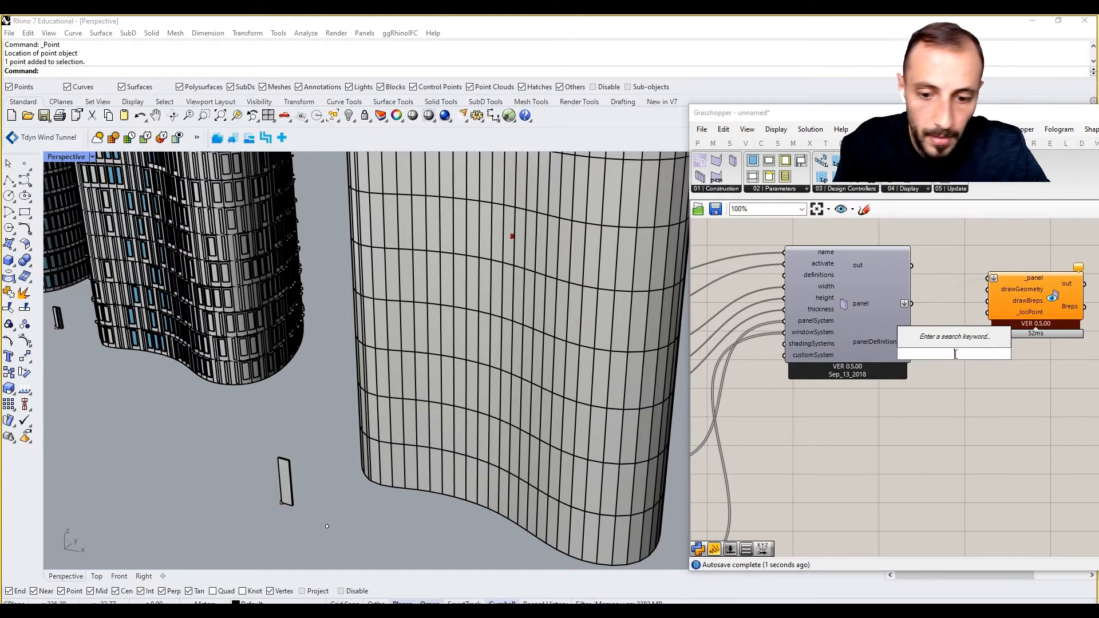
text(togg)
click(943, 328)
right_drag(943, 330, 805, 332)
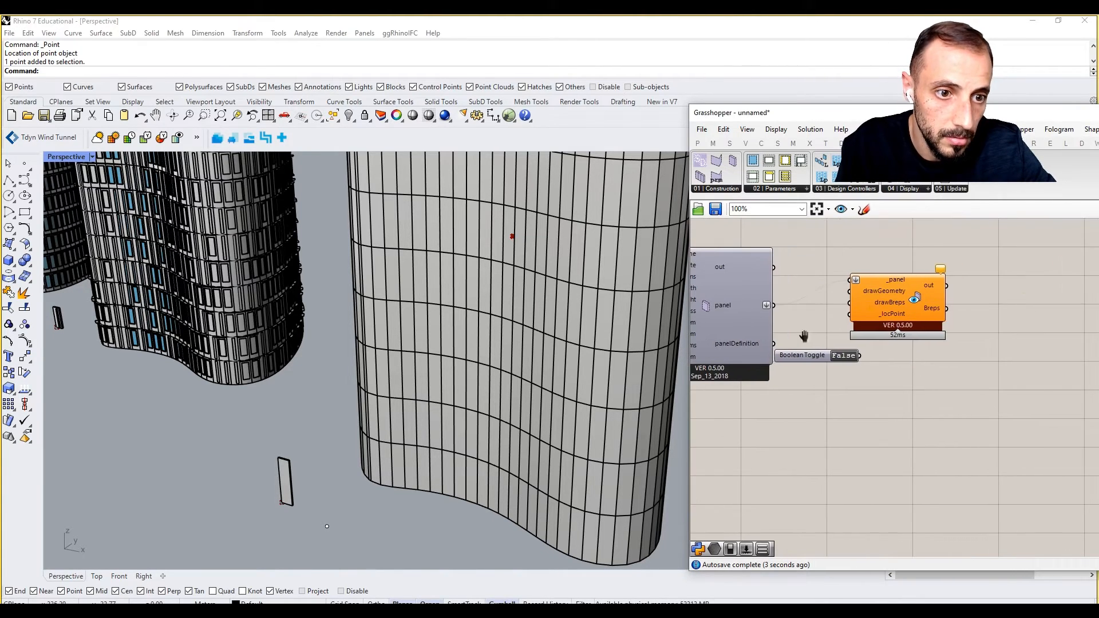
drag(899, 317, 977, 322)
drag(818, 358, 928, 308)
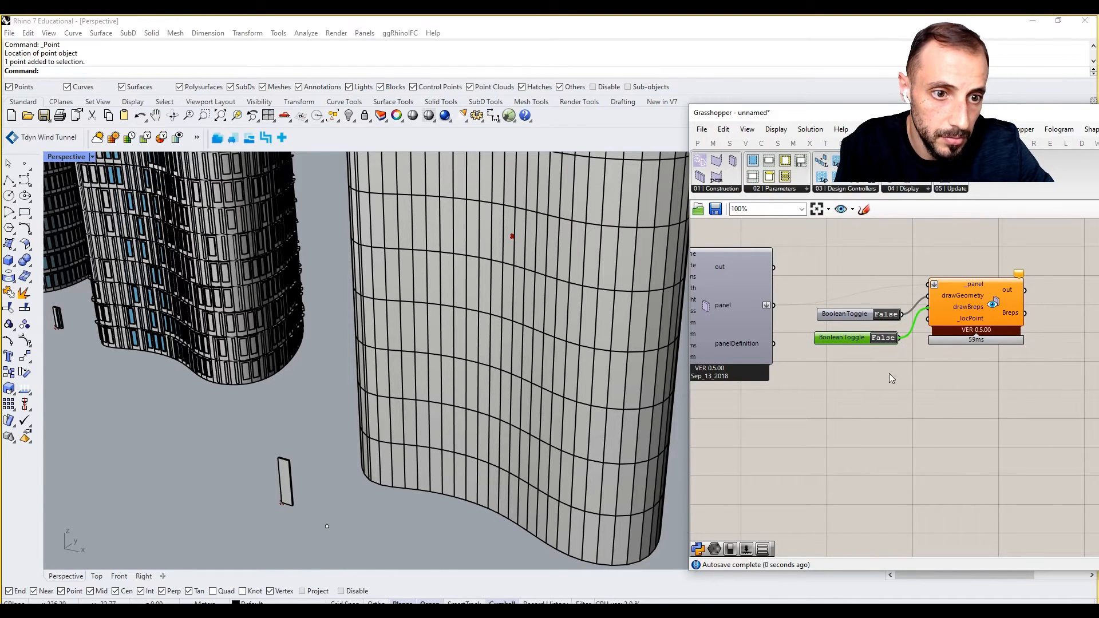
click(327, 526)
Add a Point parameter set to the selected Rhino point and wire it into _locPoint.
double_click(900, 435)
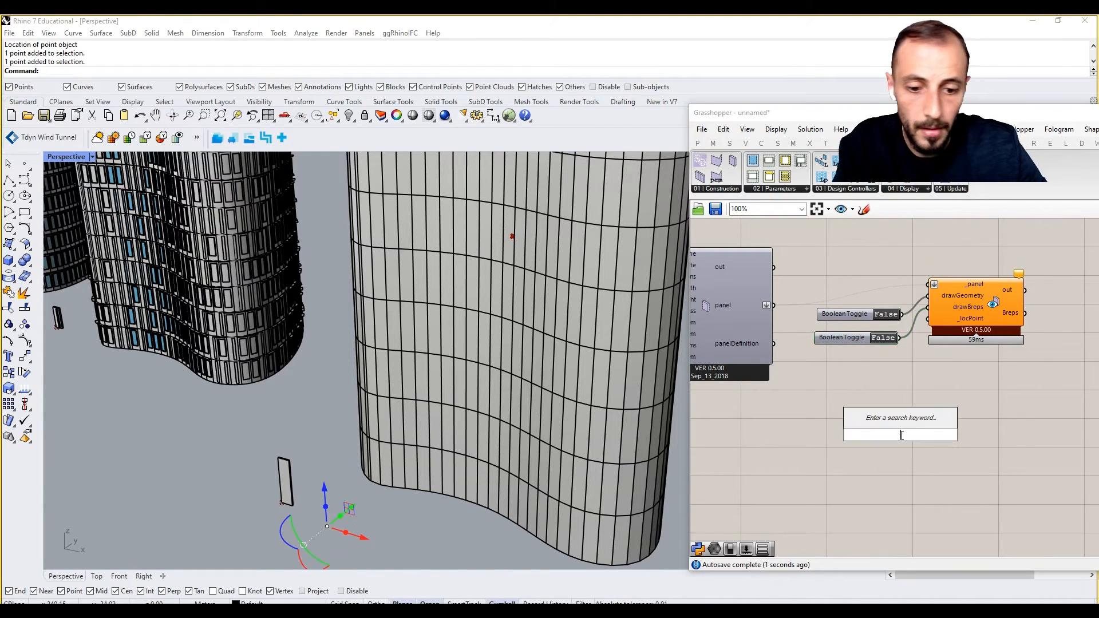
text(poi)
key(Return)
right_click(900, 438)
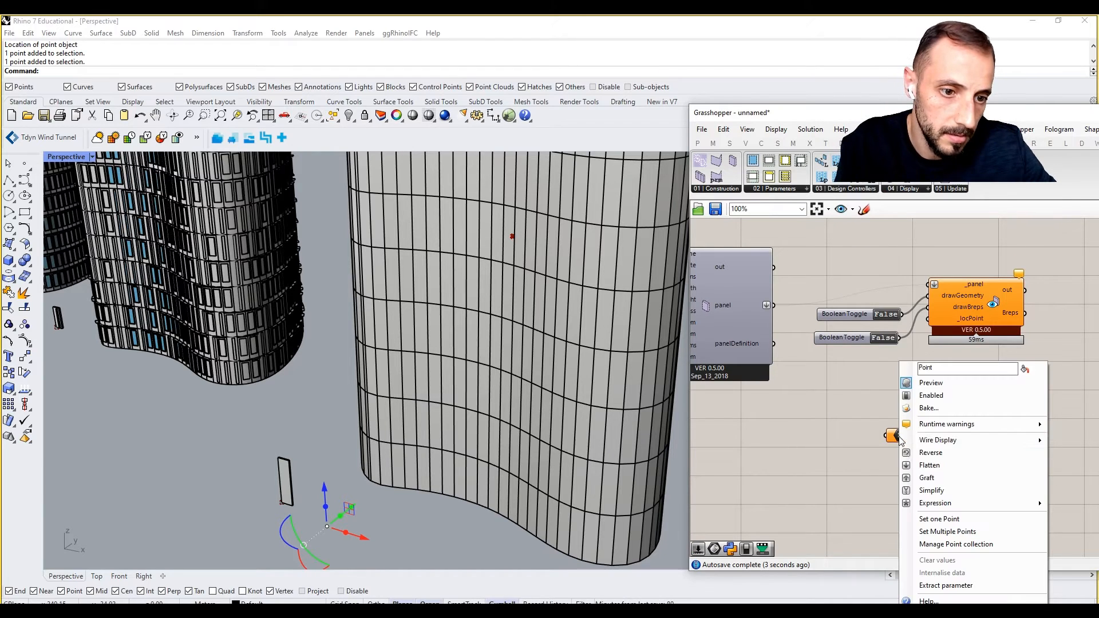
click(938, 531)
drag(916, 435, 928, 318)
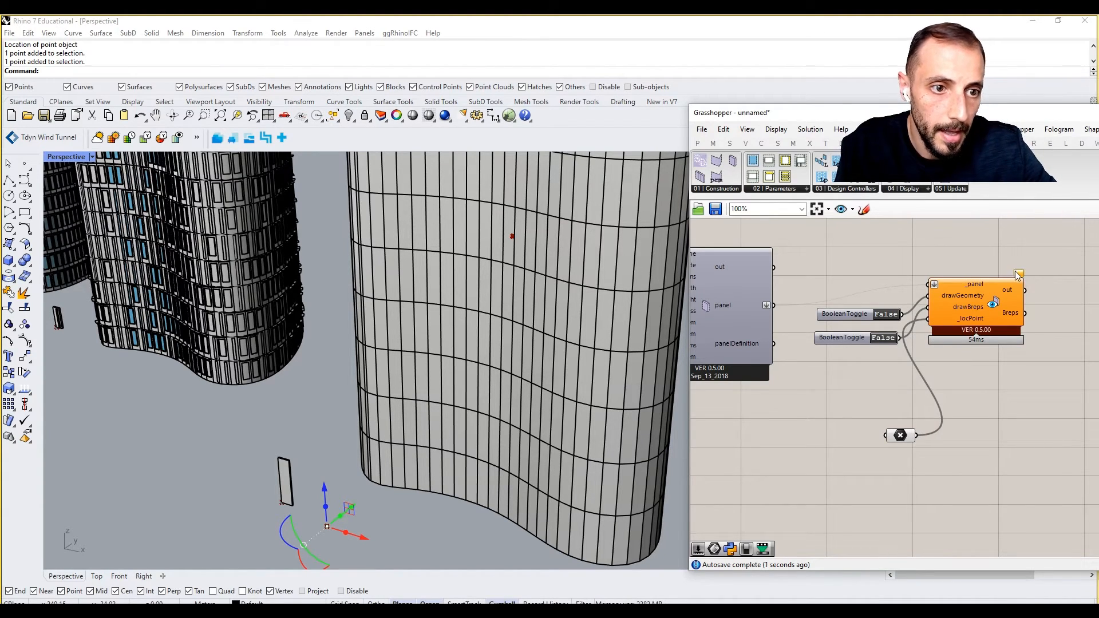
Switch the PanelViewer's drawGeometry toggle to True to preview the blue-window panel.
right_drag(819, 317, 938, 311)
right_drag(770, 298, 812, 300)
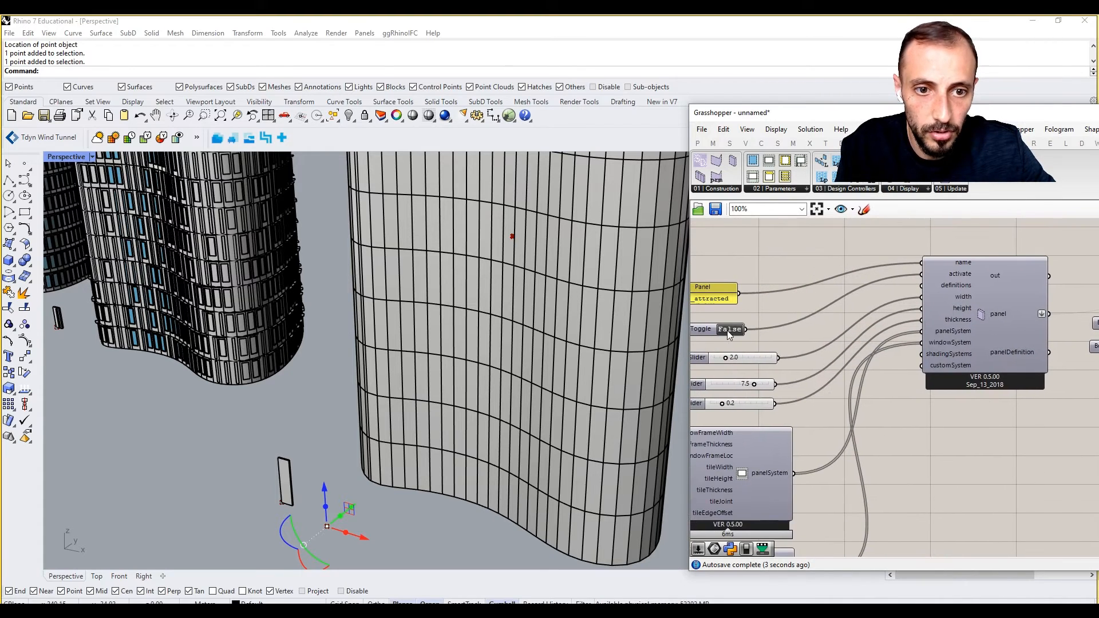
right_drag(953, 386, 900, 398)
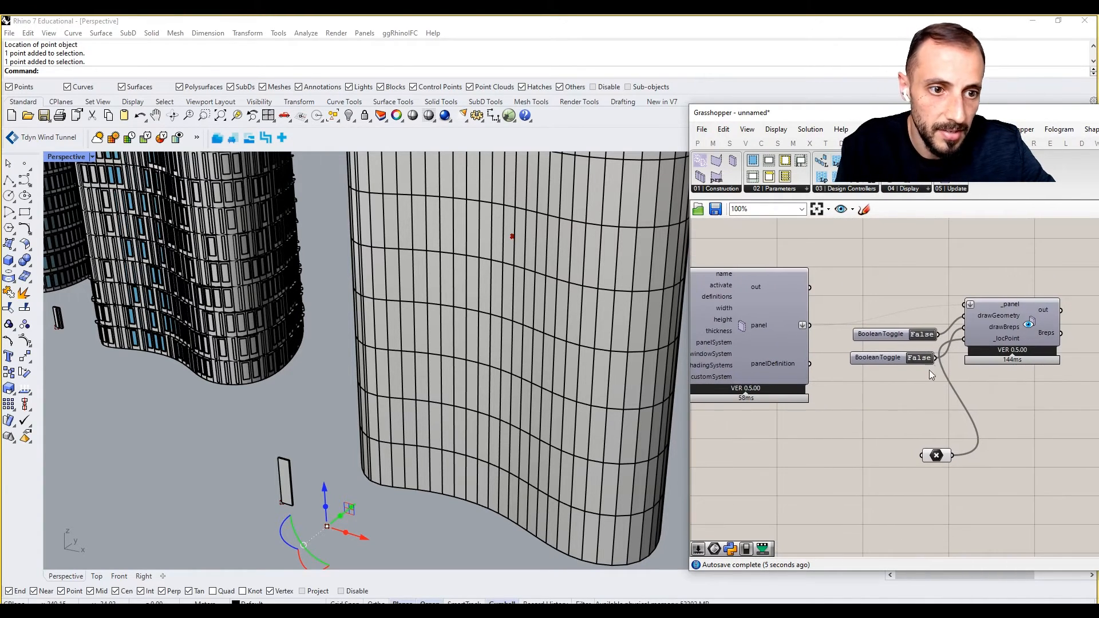
double_click(921, 334)
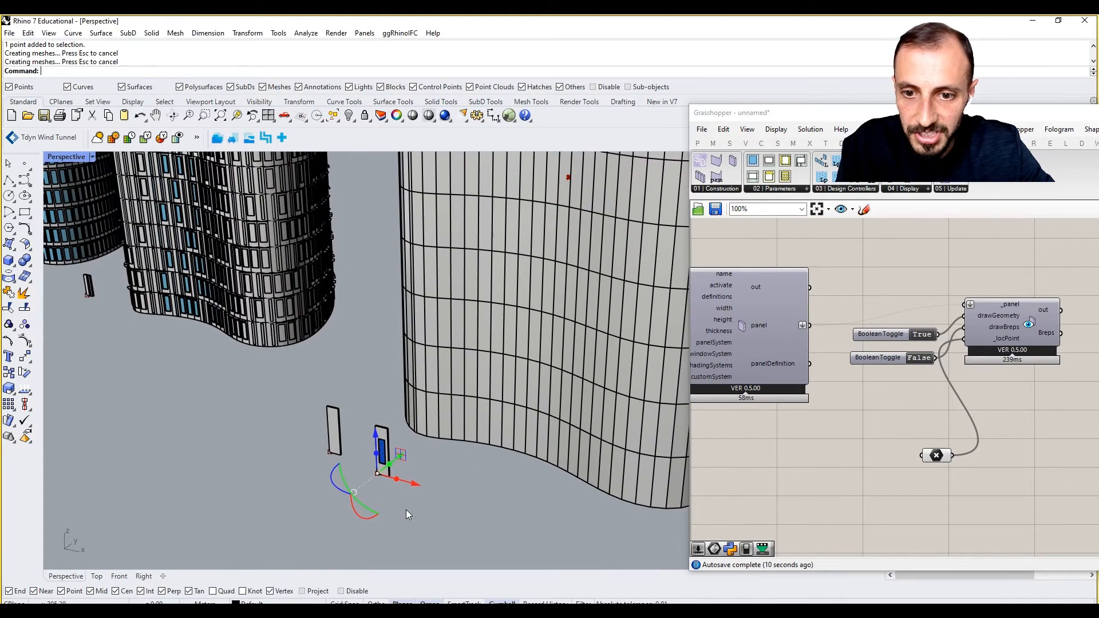
click(406, 512)
scroll(379, 455, up, 4)
scroll(479, 448, down, 2)
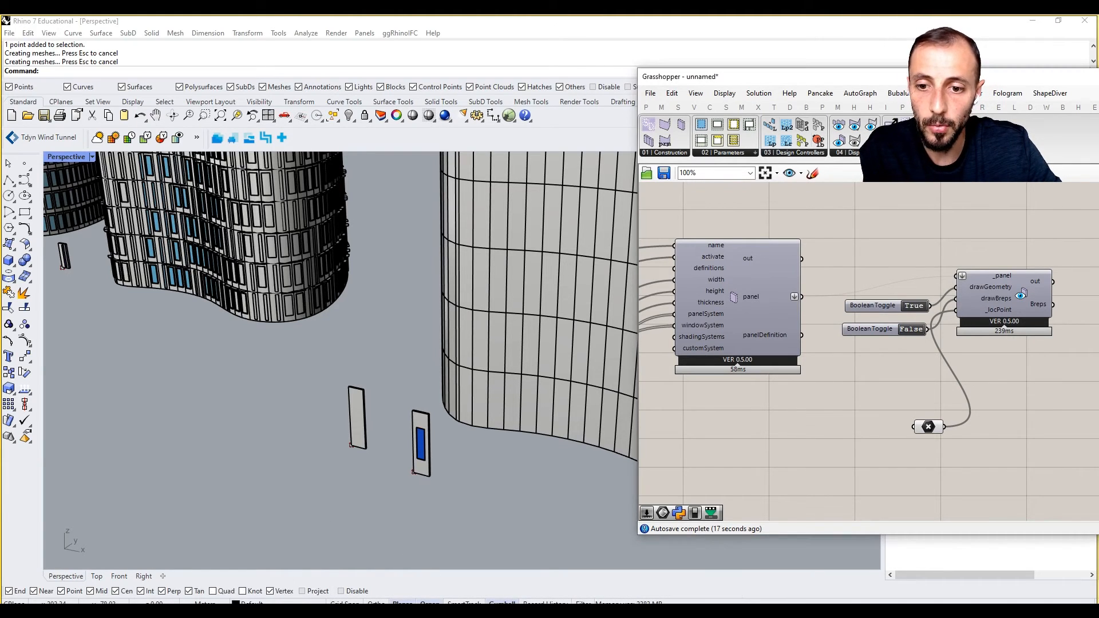
Create a //PanelWidth note panel near the window system component.
right_drag(836, 404, 948, 392)
right_drag(818, 404, 984, 324)
right_drag(795, 392, 863, 352)
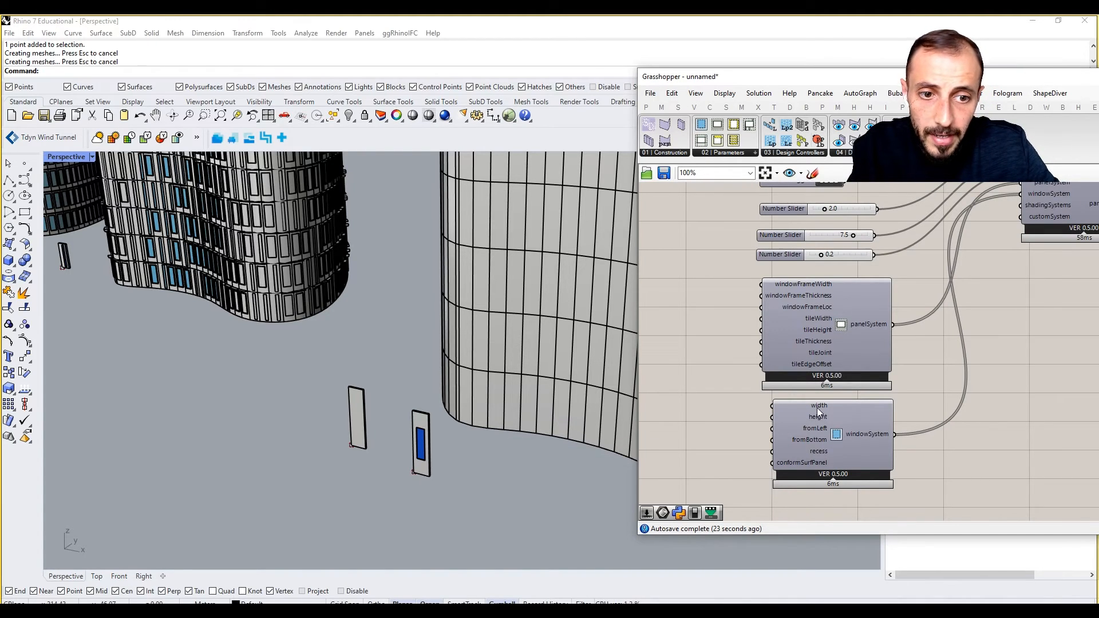
double_click(672, 420)
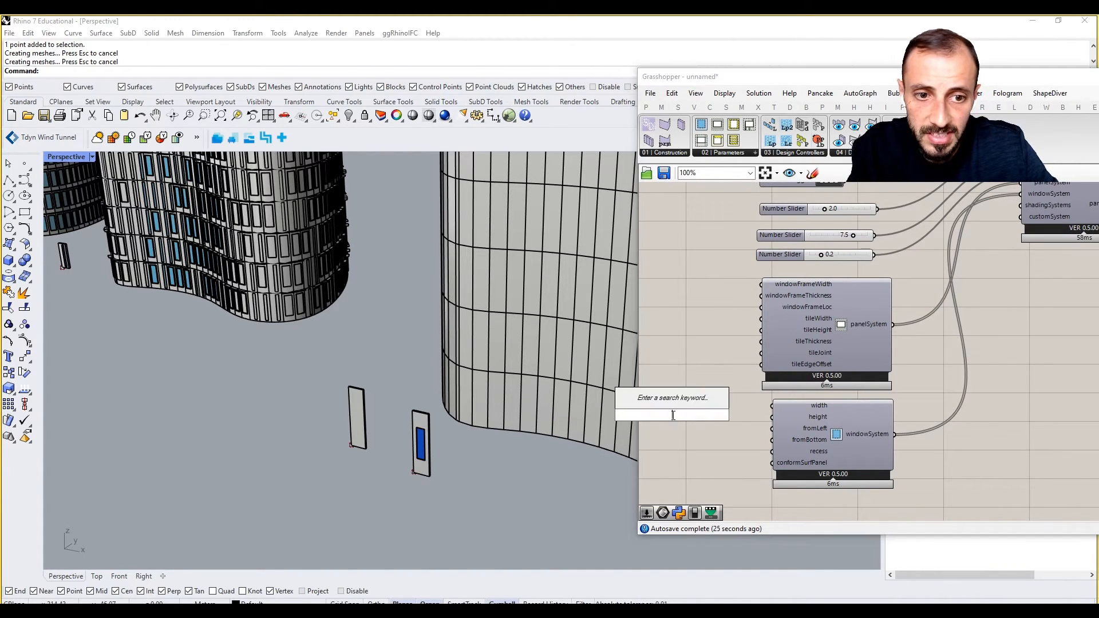
key(Escape)
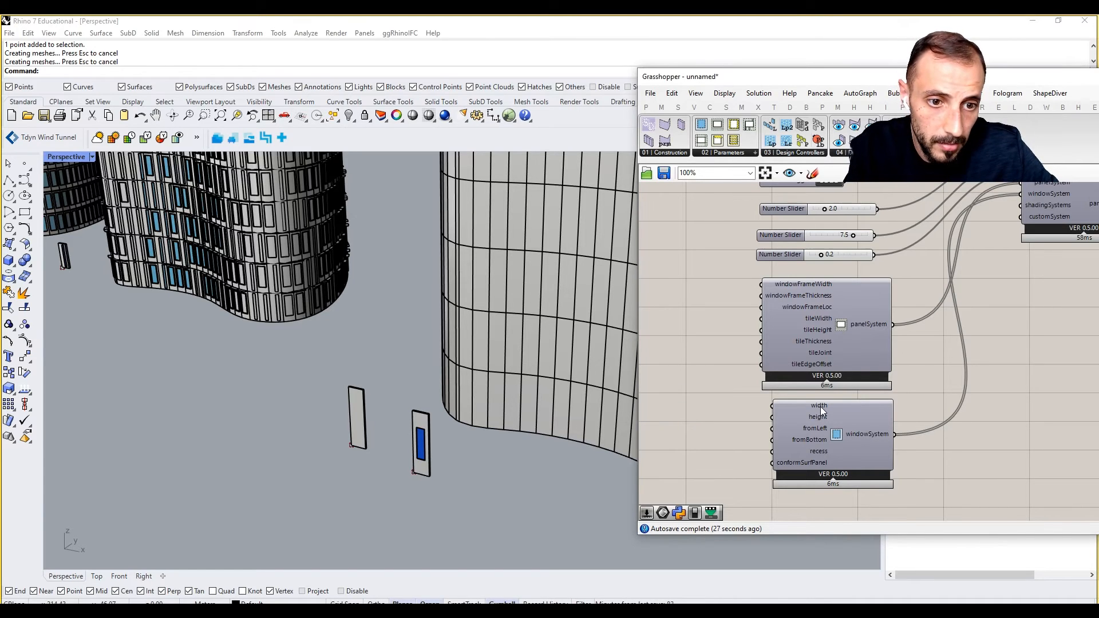
double_click(731, 424)
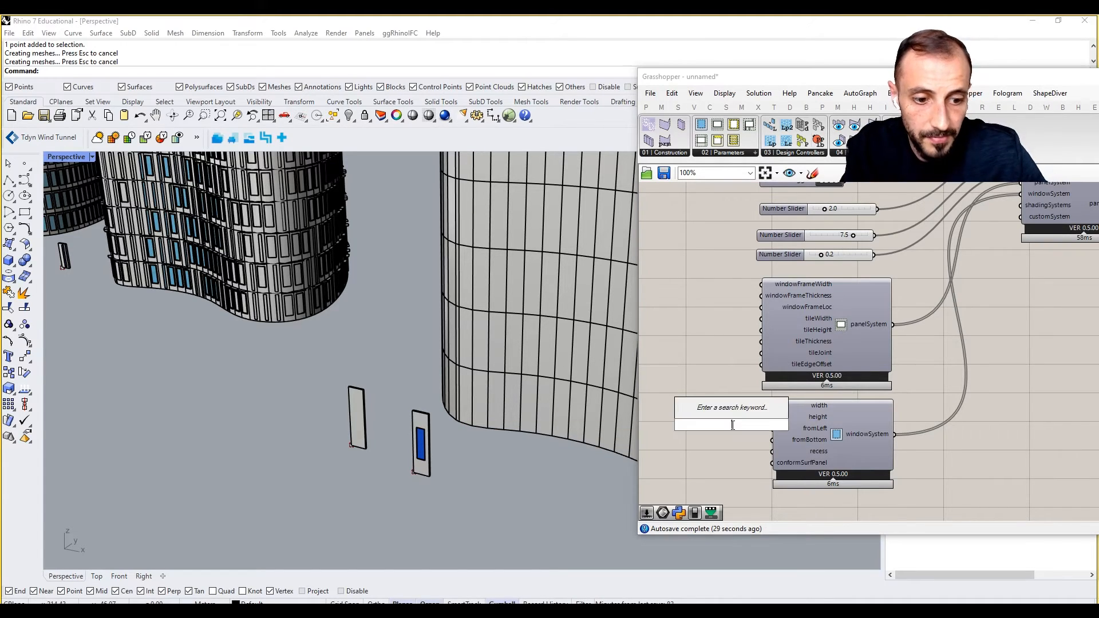
text(//PanelW)
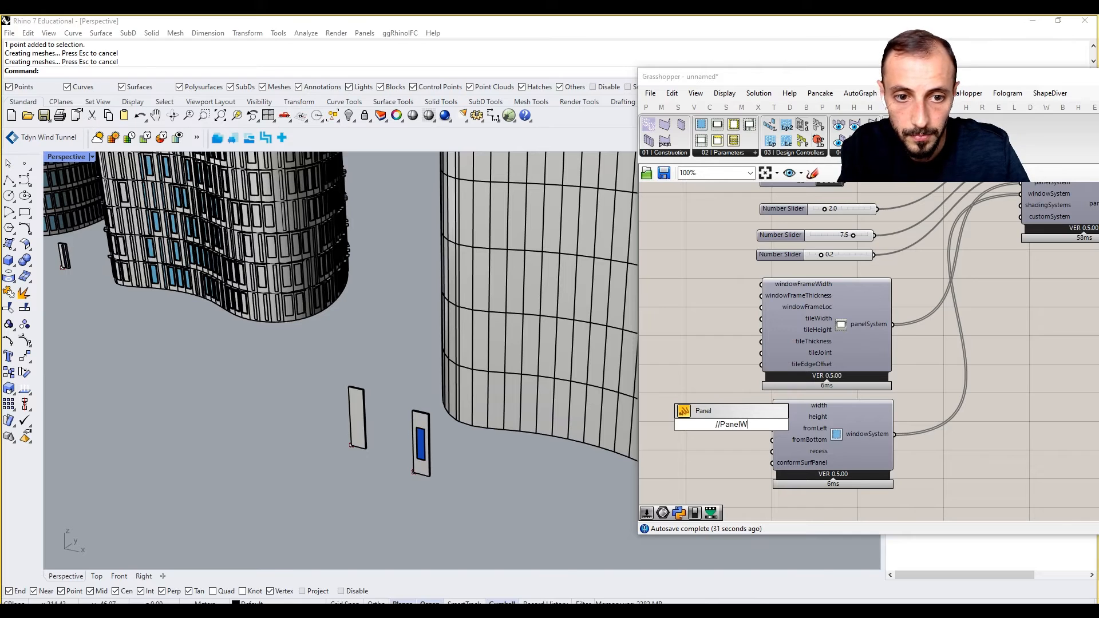
text(idth)
key(Return)
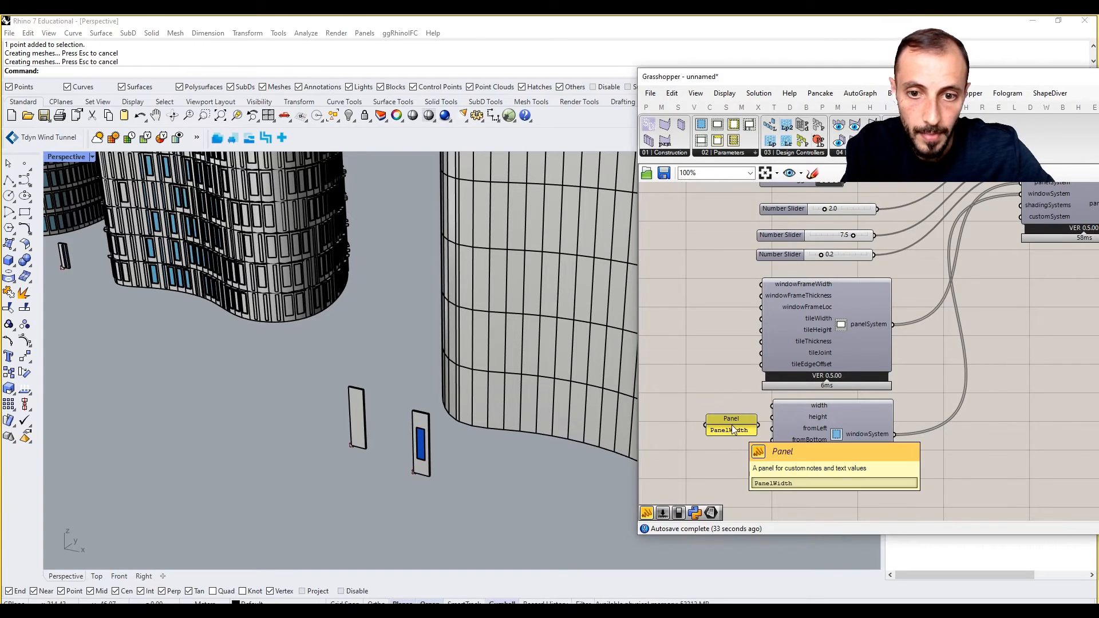
Position the PanelWidth panel beside windowSystem's width input, leaving it unwired.
drag(757, 424, 723, 405)
scroll(728, 413, up, 2)
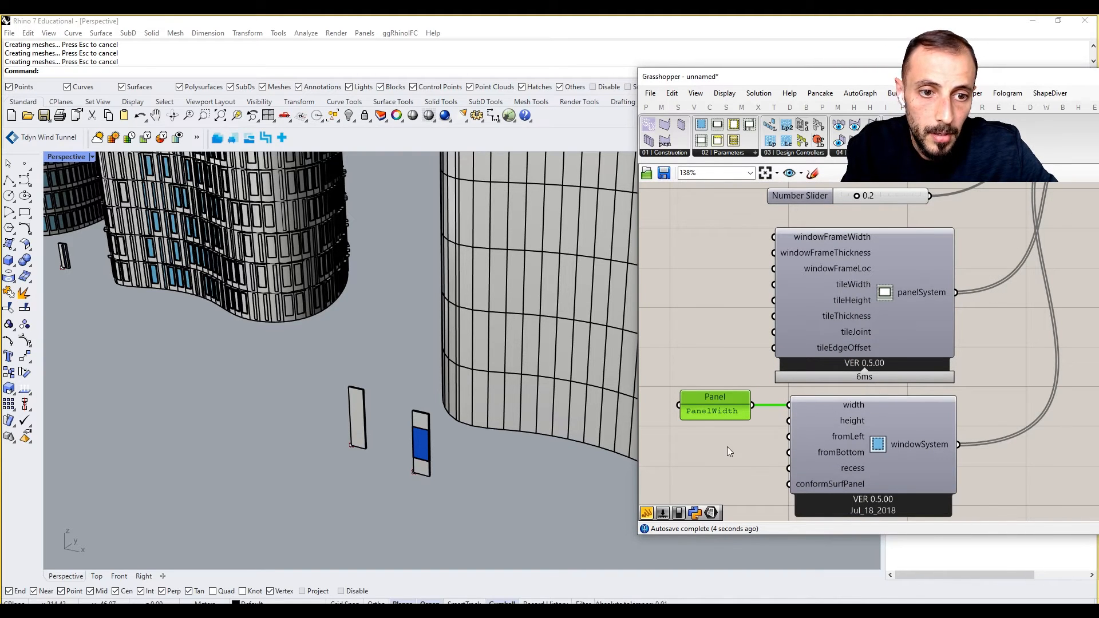
ctrl+drag(752, 406, 784, 406)
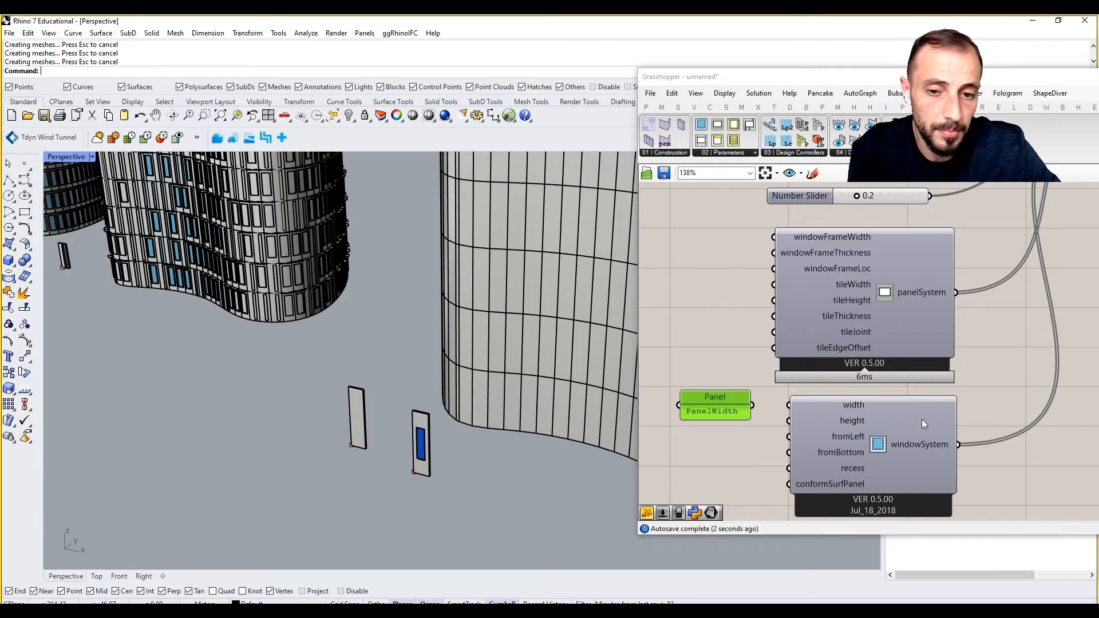
right_drag(897, 389, 821, 399)
scroll(821, 399, down, 7)
right_drag(897, 359, 834, 398)
scroll(967, 350, up, 4)
right_drag(981, 350, 911, 334)
right_drag(913, 261, 881, 269)
right_drag(884, 340, 903, 335)
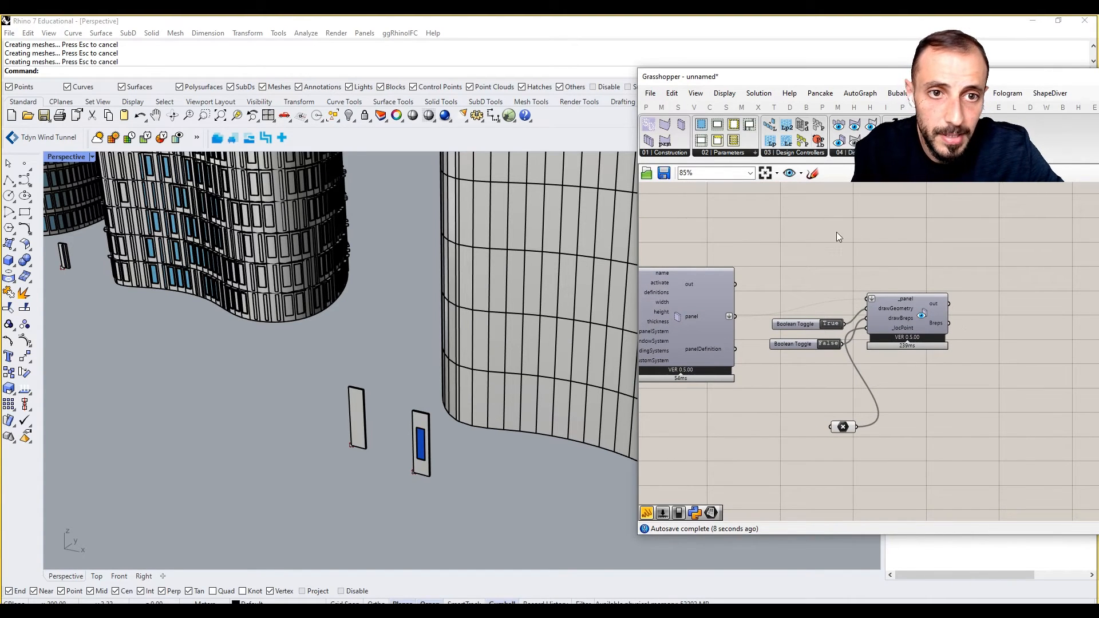
Place a SkinGenerator component from the 01 | Construction list on the canvas.
click(665, 152)
click(722, 209)
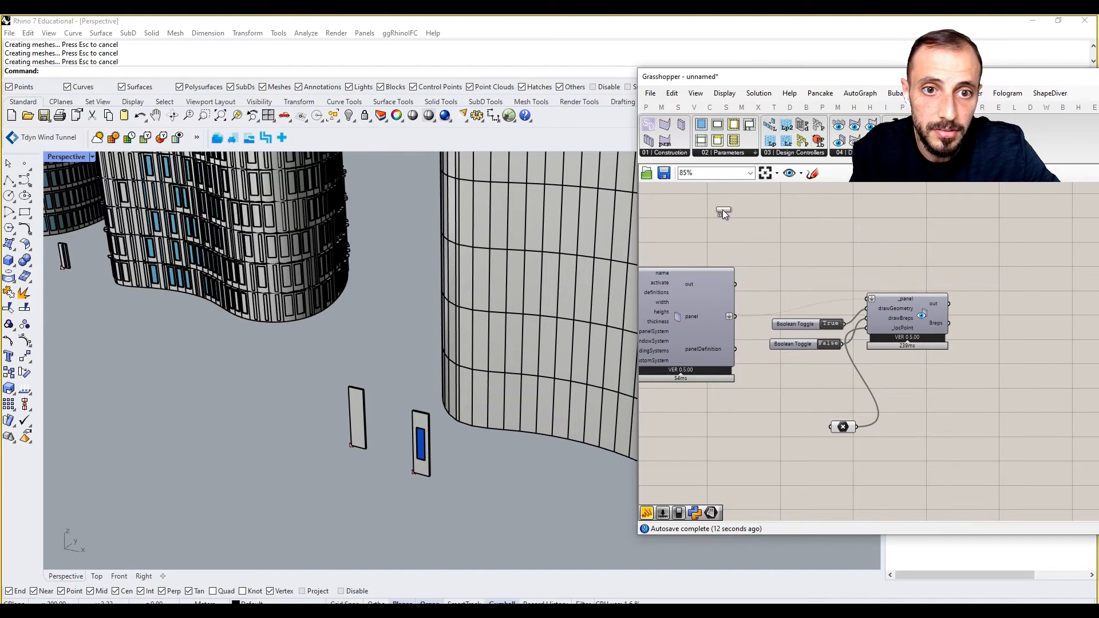
click(1007, 245)
scroll(977, 226, down, 3)
right_drag(976, 226, 970, 287)
drag(969, 292, 1024, 299)
scroll(923, 277, up, 3)
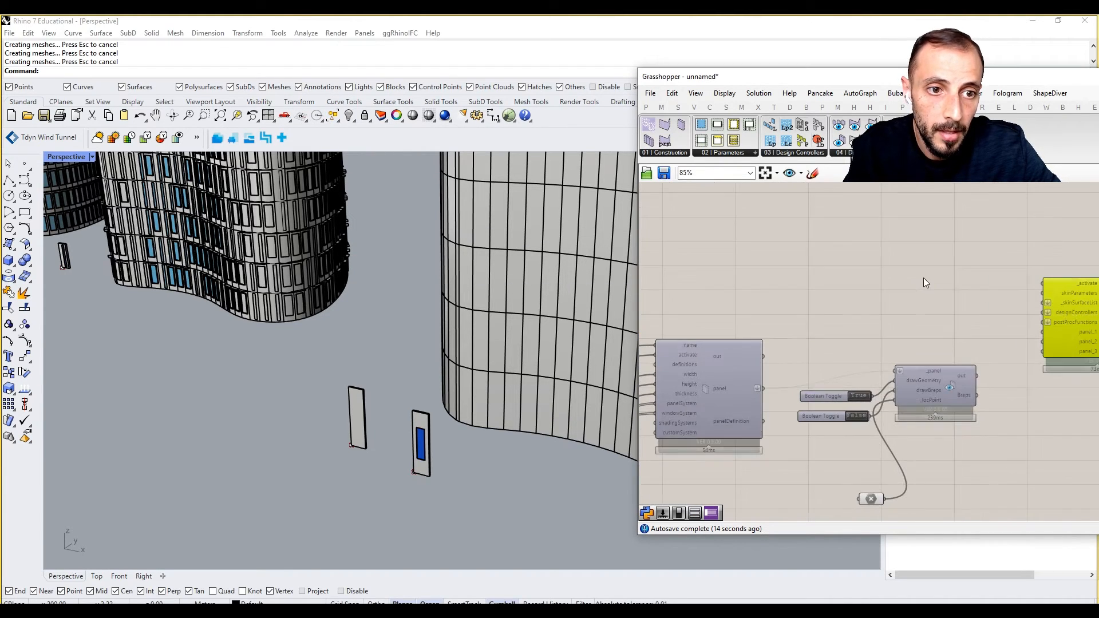
Add a //skin_attracted text panel above the panel viewer.
double_click(923, 277)
text(Division//skin_)
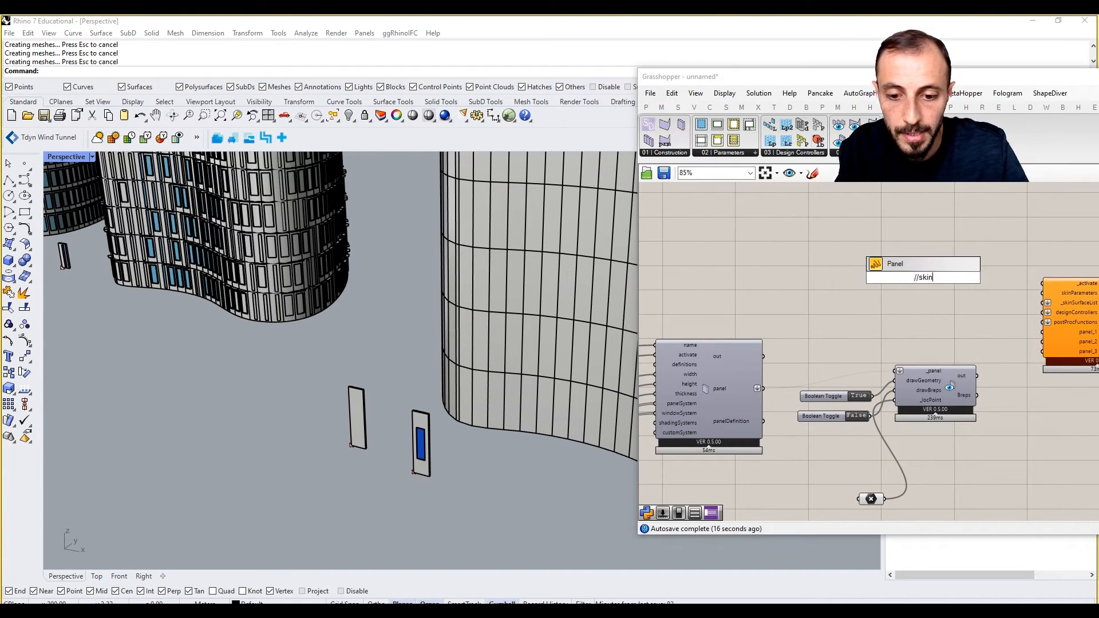
text(attracted)
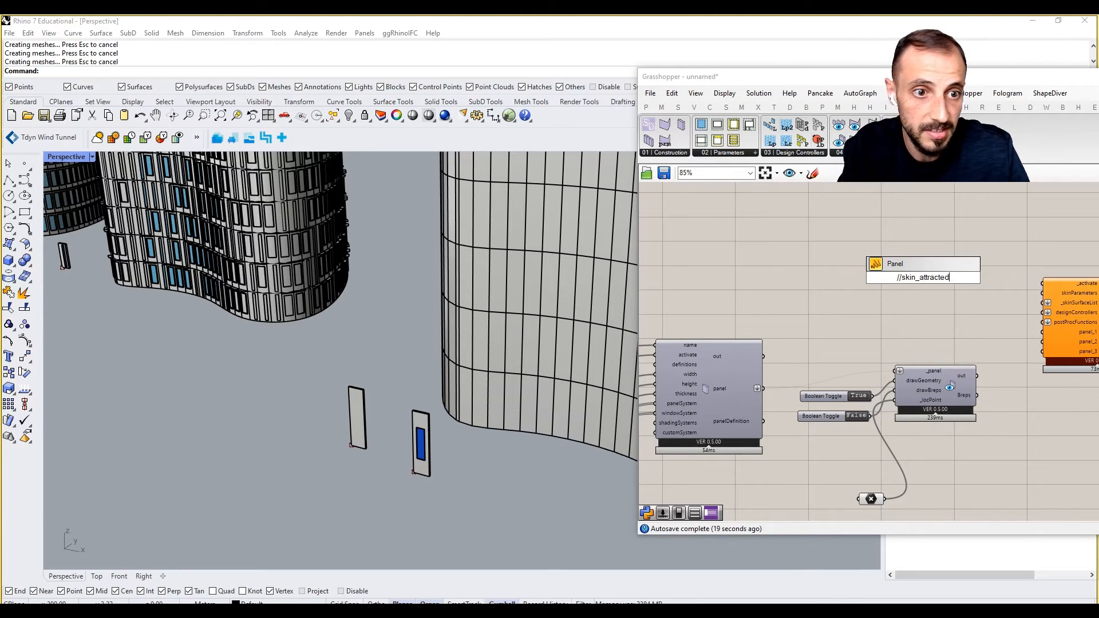
key(Return)
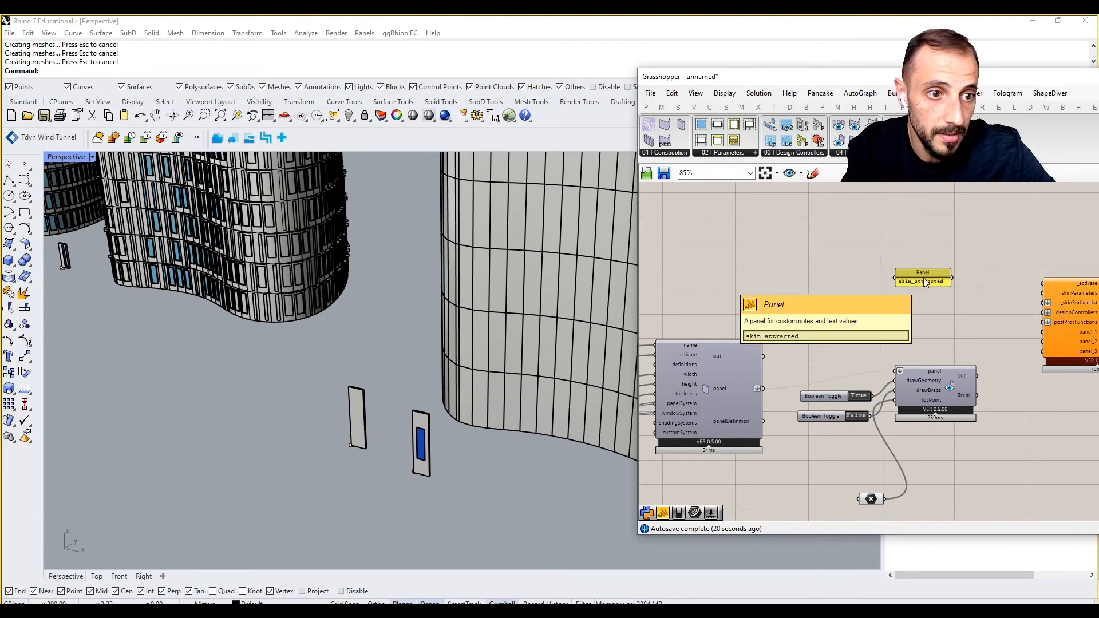
click(664, 152)
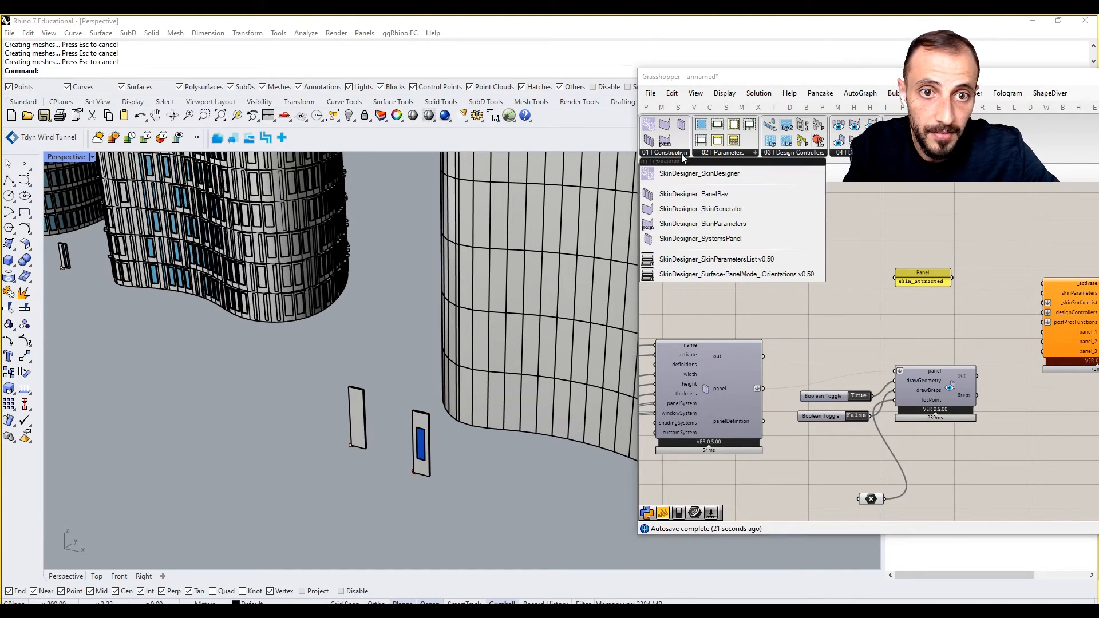
Place a SkinParameters component, feed skin_attracted into skinName, and remove extra parameter inputs.
click(715, 228)
click(1003, 236)
right_drag(989, 240, 860, 266)
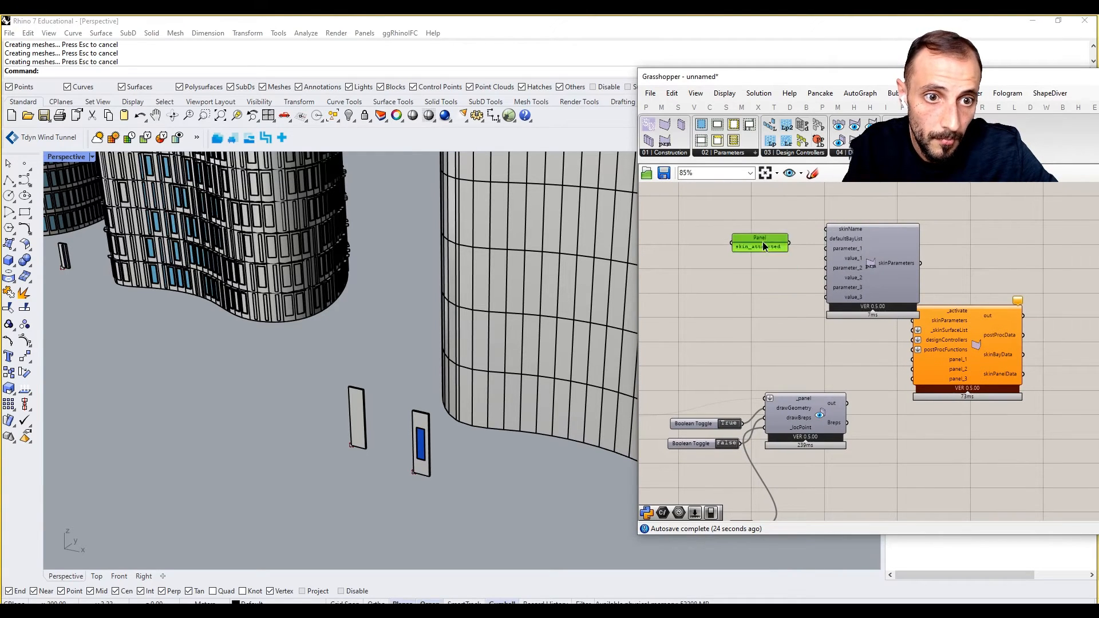
drag(789, 236, 826, 229)
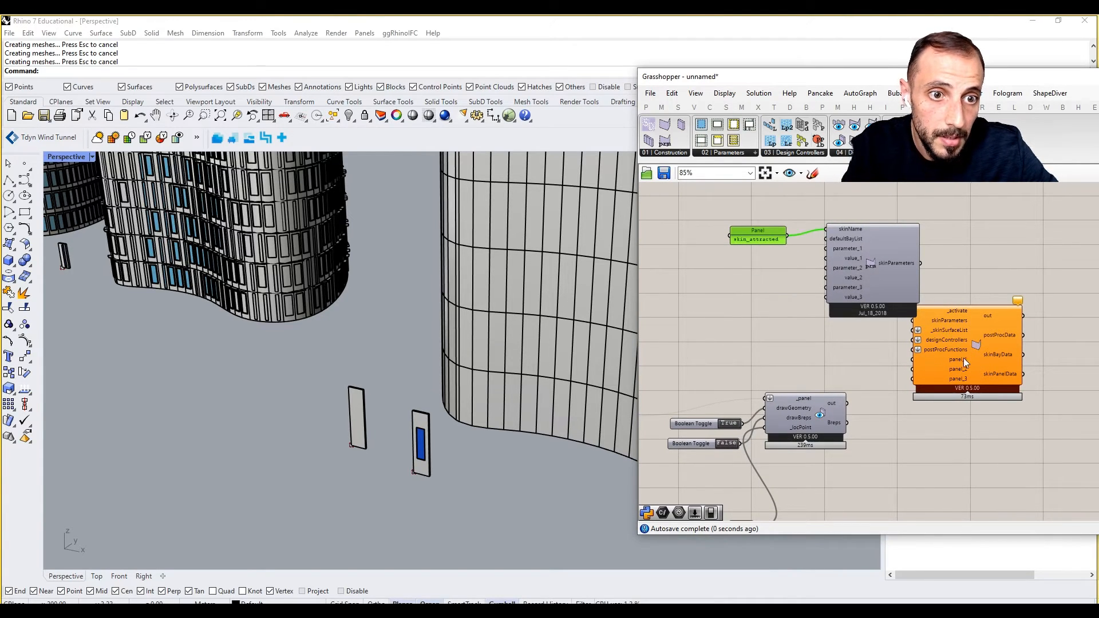
drag(963, 358, 1014, 362)
click(885, 293)
scroll(875, 286, up, 7)
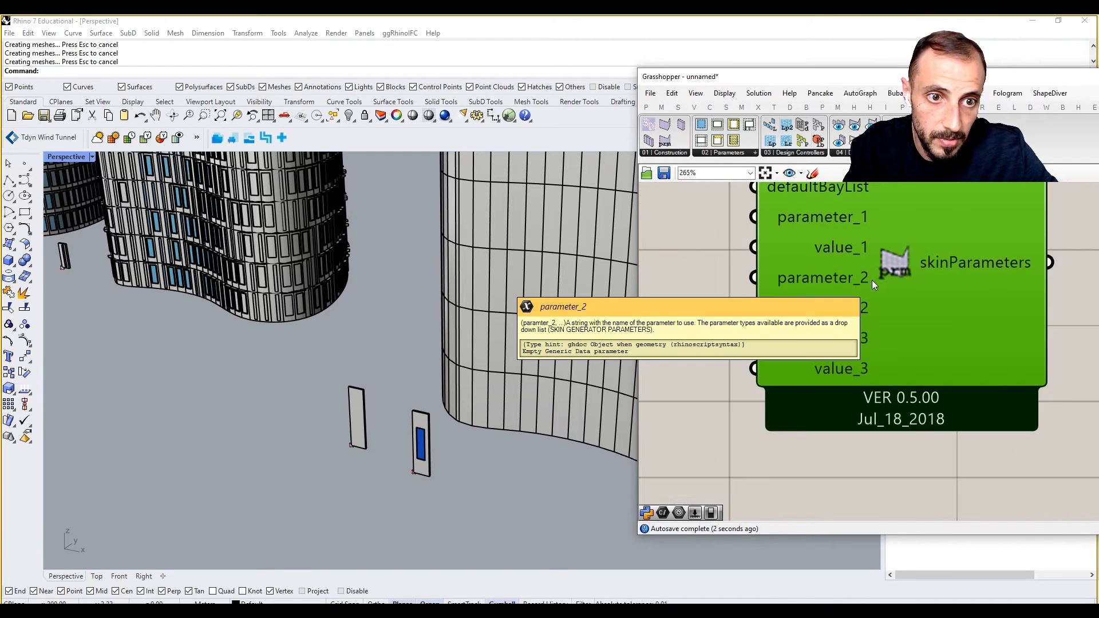
scroll(870, 295, up, 2)
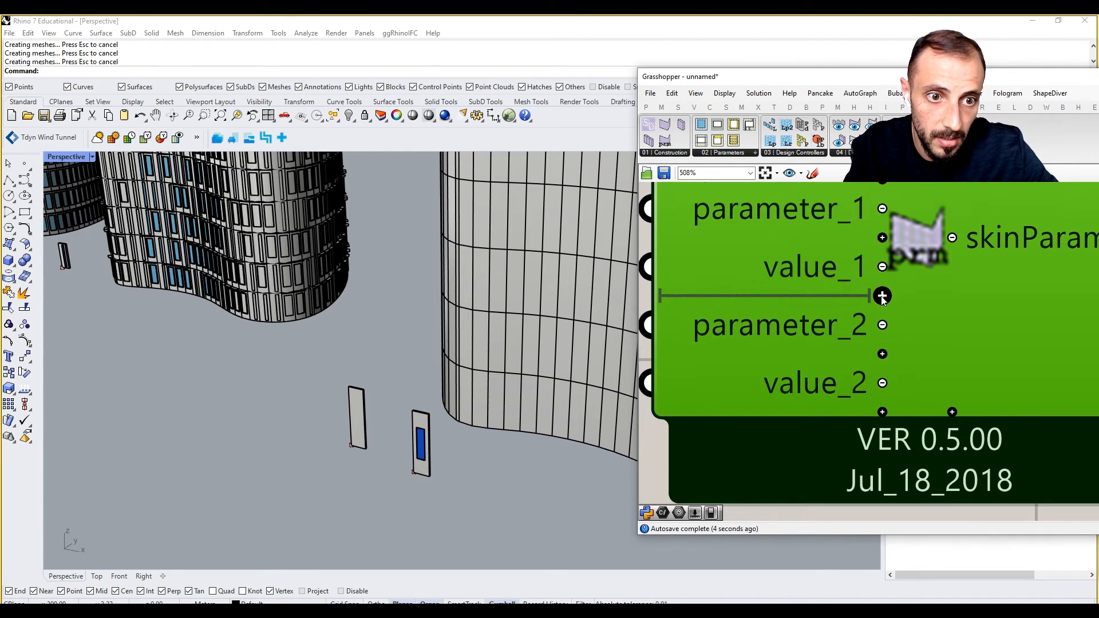
click(883, 325)
click(881, 356)
scroll(837, 289, down, 6)
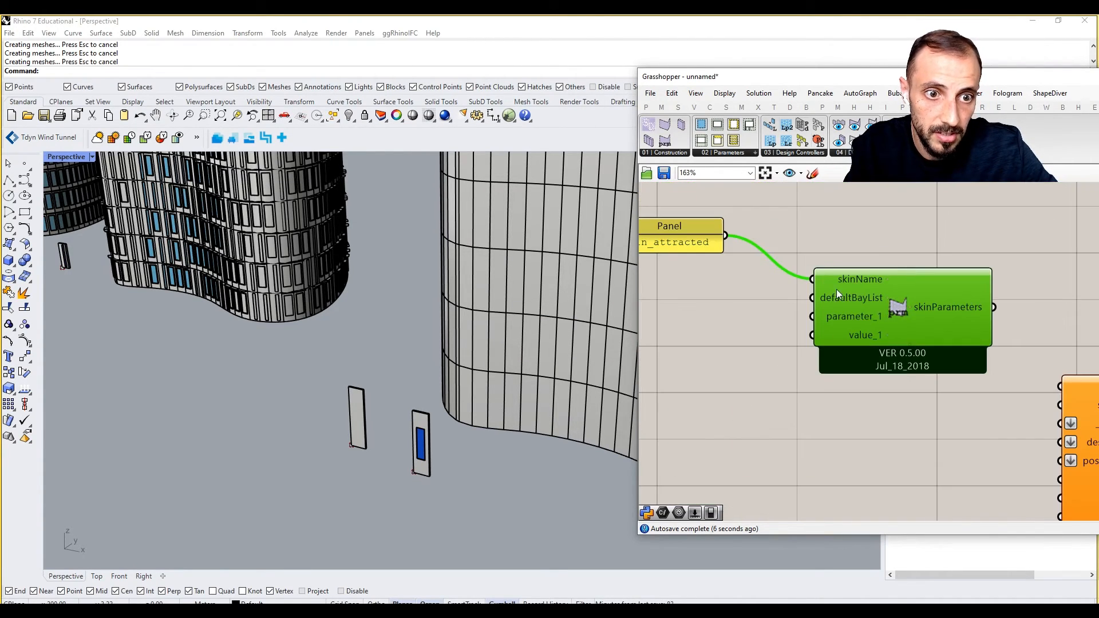
Add a SkinParametersList set to DEFAULT VERTICAL SHIFT and wire it into parameter_1.
click(675, 153)
click(712, 258)
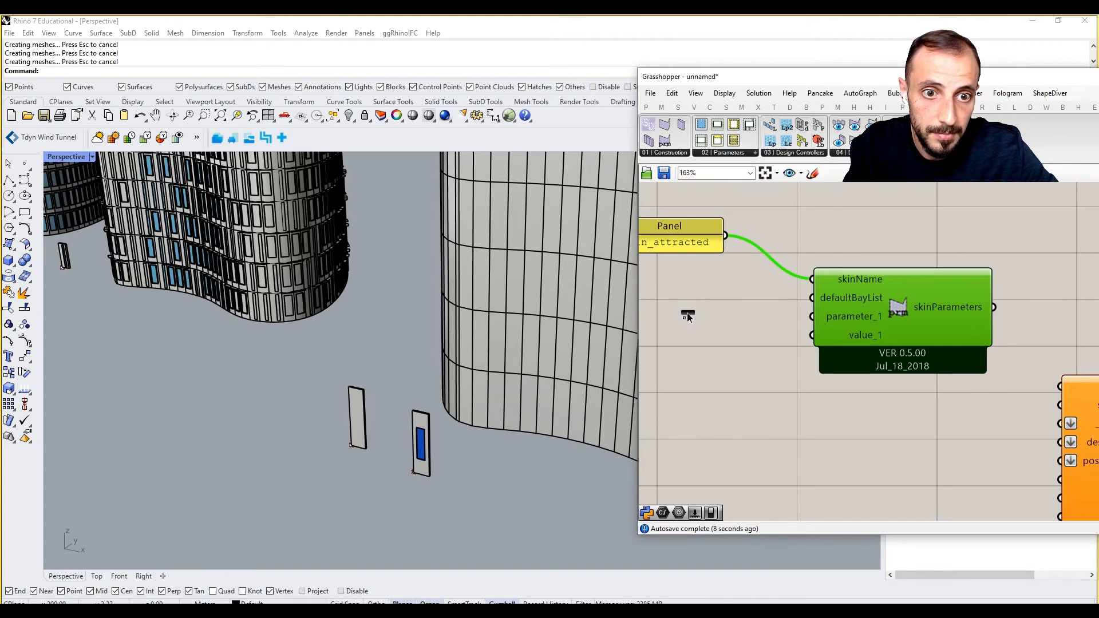
click(686, 314)
right_drag(802, 347, 952, 343)
drag(945, 309, 811, 303)
click(898, 302)
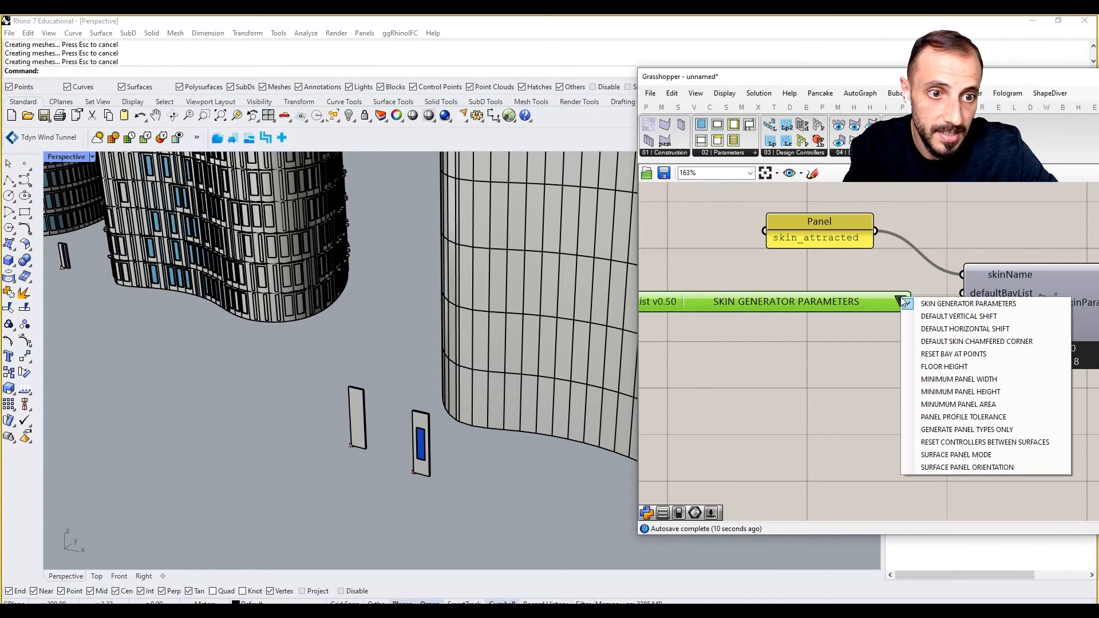
click(948, 316)
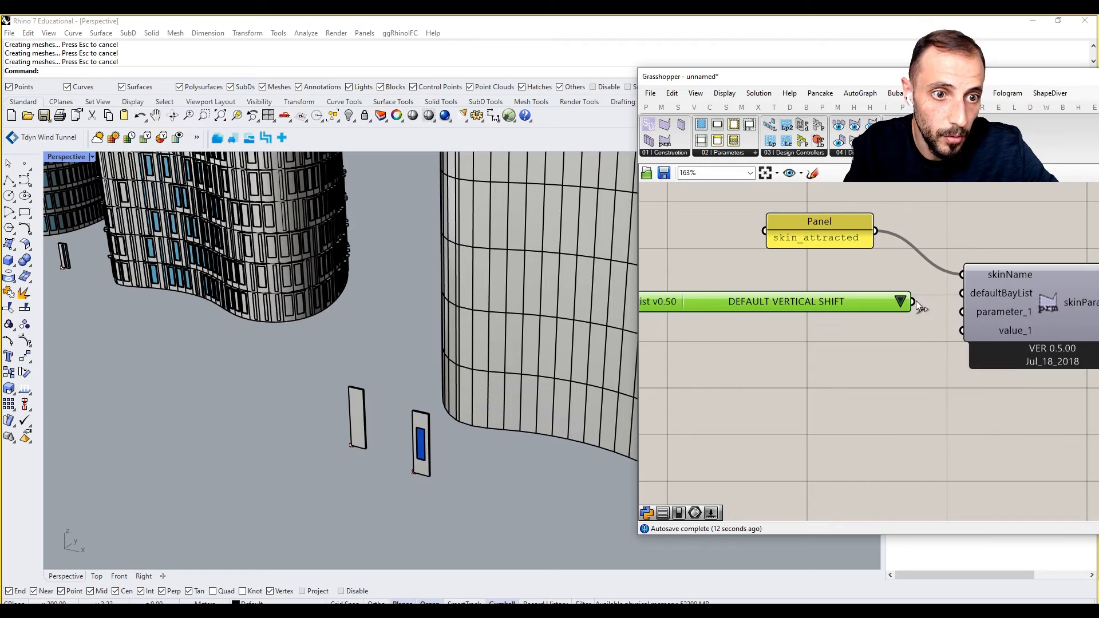
drag(912, 301, 963, 312)
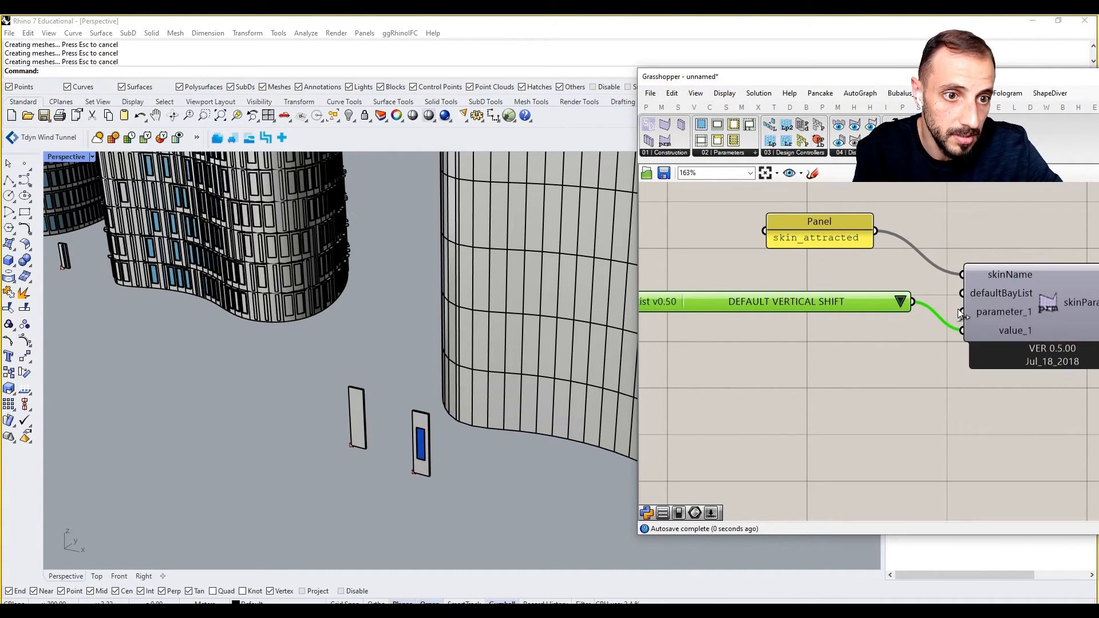
right_drag(962, 335, 881, 334)
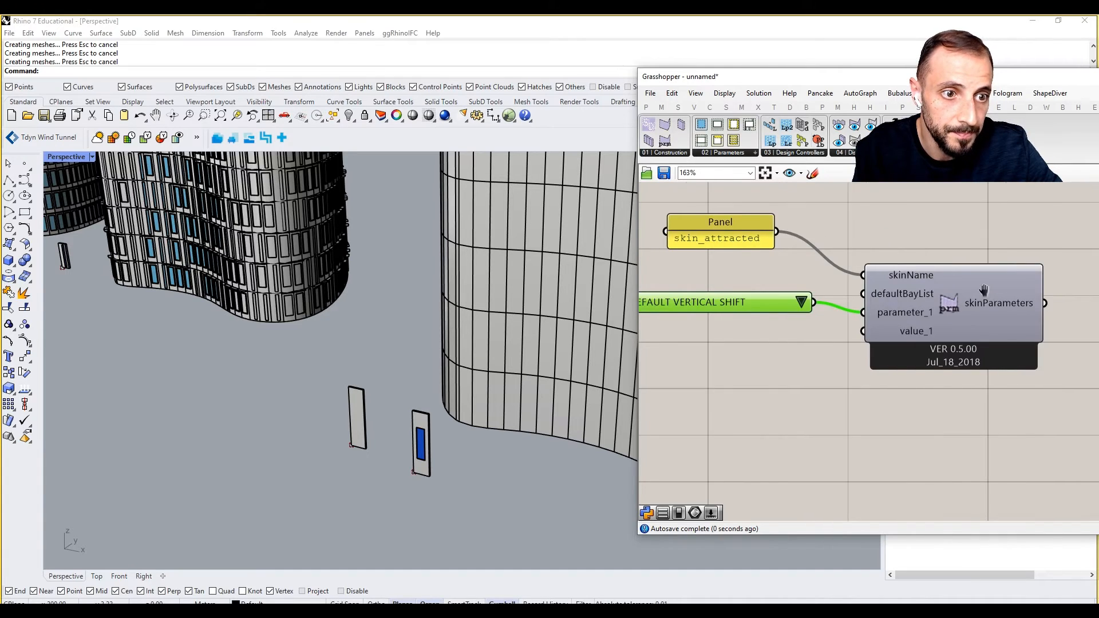
scroll(881, 335, down, 3)
Connect skinParameters to the second skin generator component.
right_drag(1042, 339, 895, 303)
drag(890, 284, 993, 356)
scroll(1003, 372, down, 5)
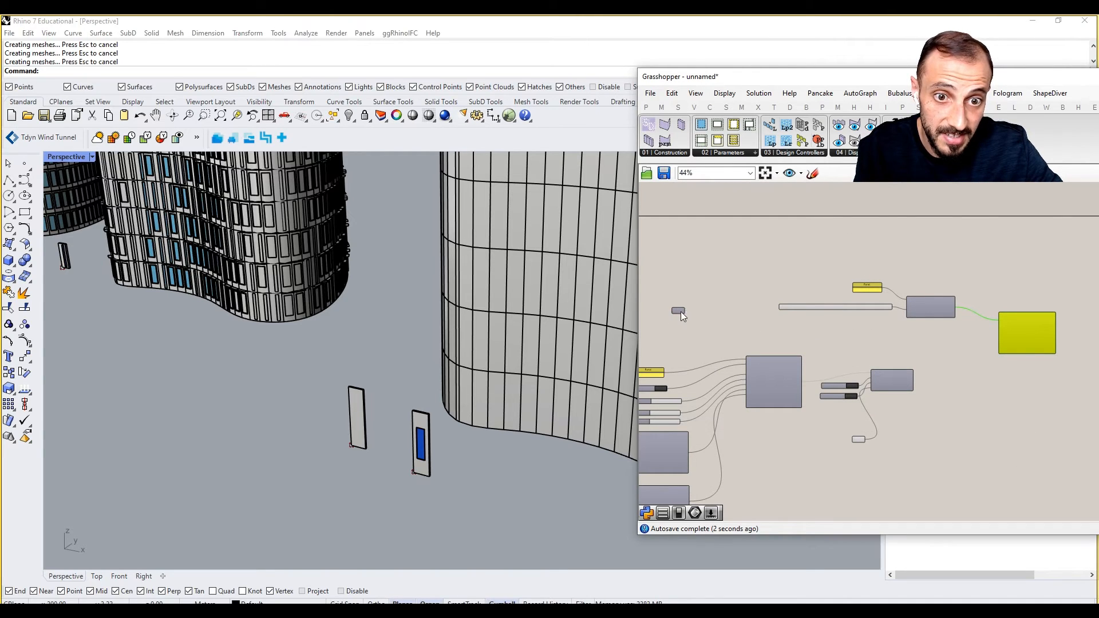
drag(679, 311, 1023, 322)
scroll(980, 329, up, 5)
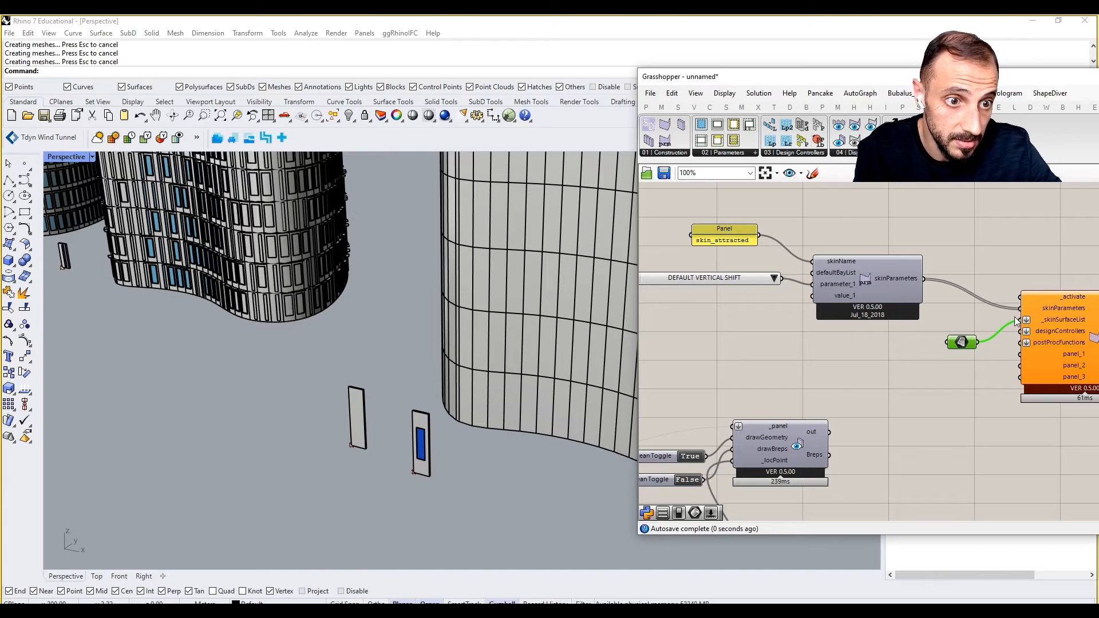
drag(860, 78, 863, 488)
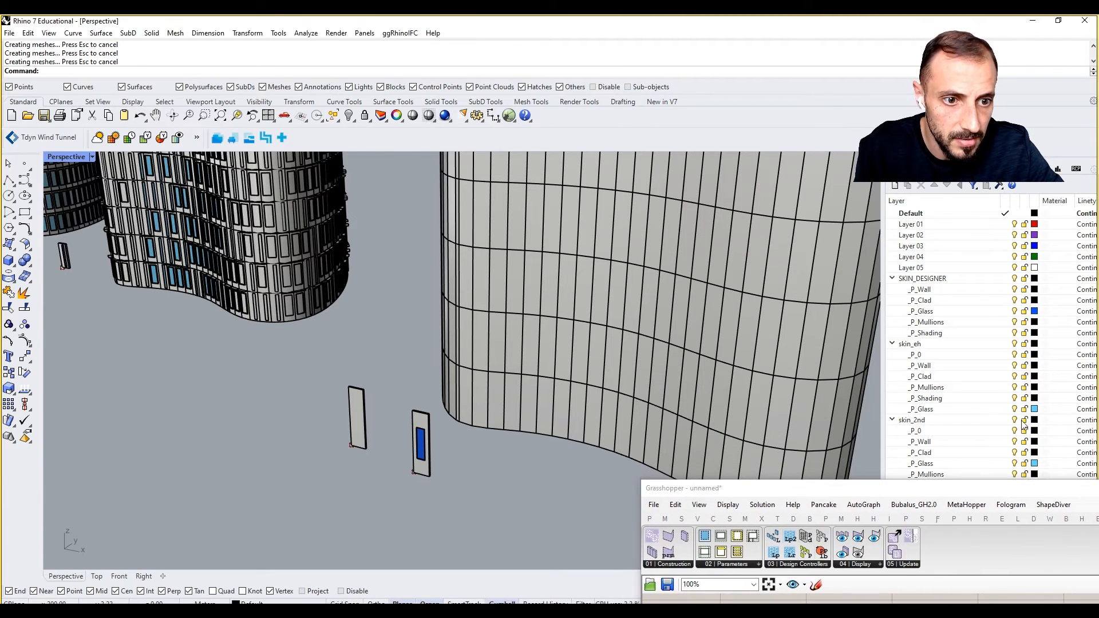
Turn off the skin_3rd layer in Rhino's Layers panel.
click(1014, 421)
click(1014, 421)
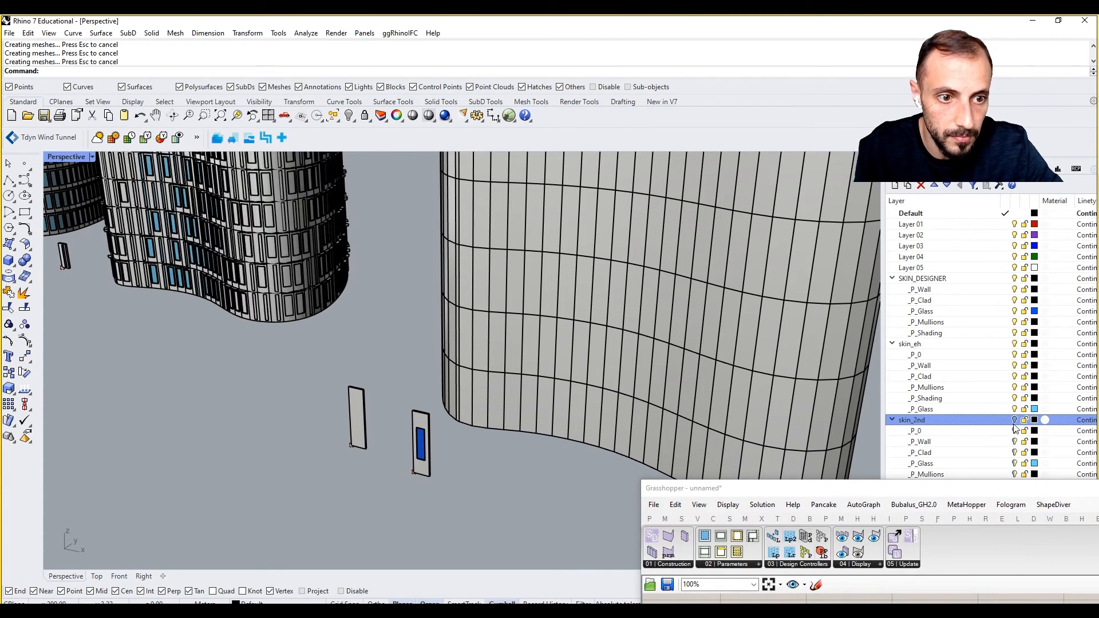
drag(996, 488, 946, 132)
click(1014, 495)
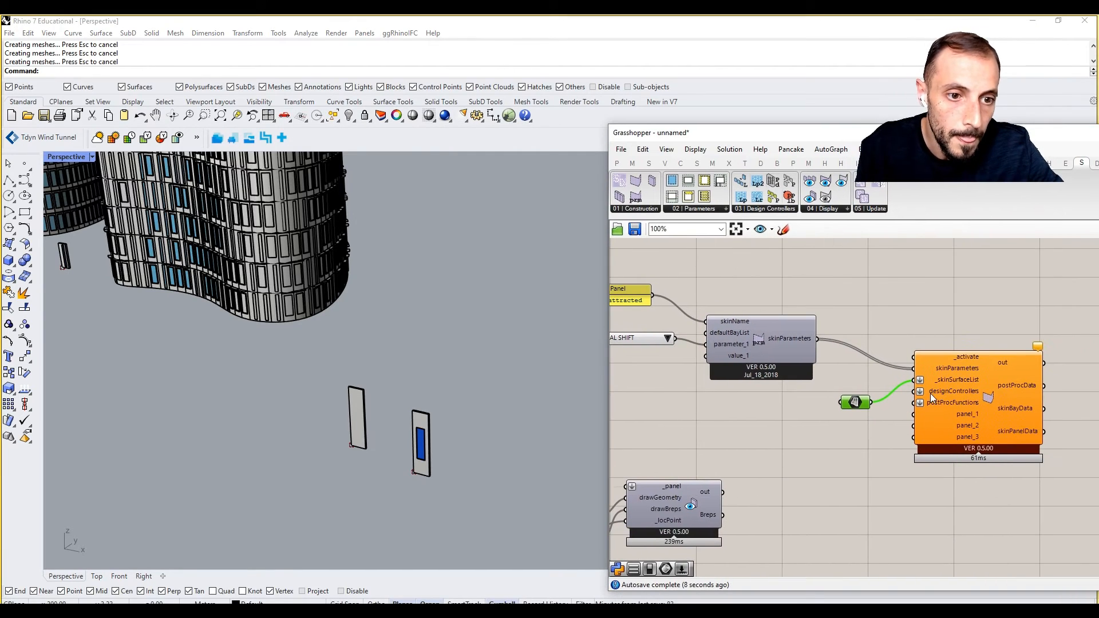
Move the lower group of panel components further down the canvas.
right_drag(854, 415, 892, 399)
scroll(892, 399, down, 4)
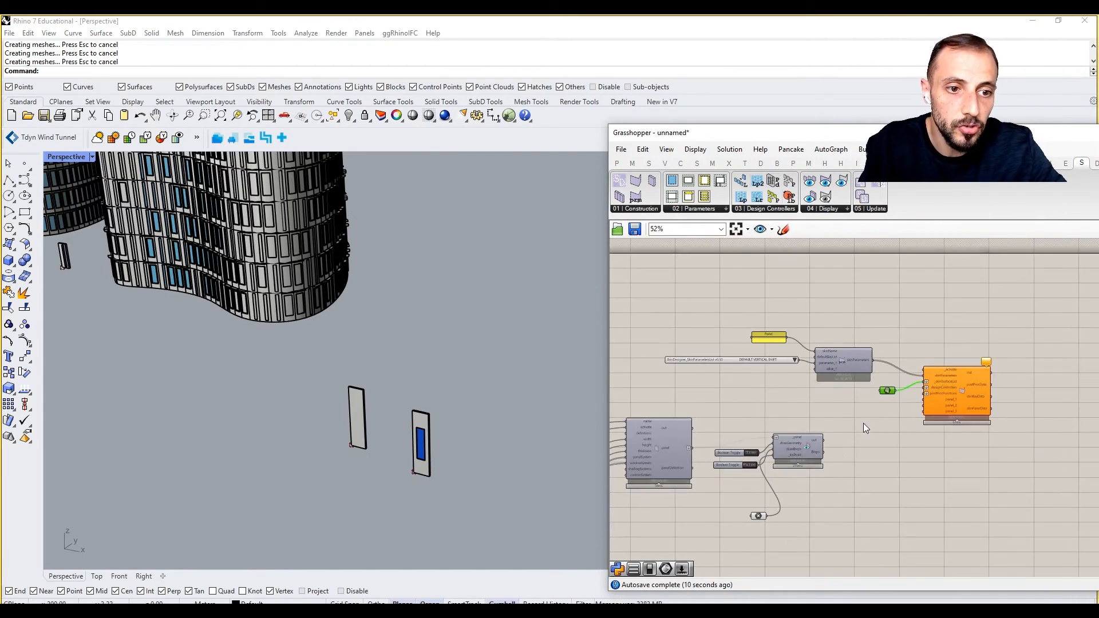
scroll(848, 450, up, 1)
right_drag(848, 449, 950, 443)
right_drag(848, 459, 938, 419)
scroll(919, 410, down, 2)
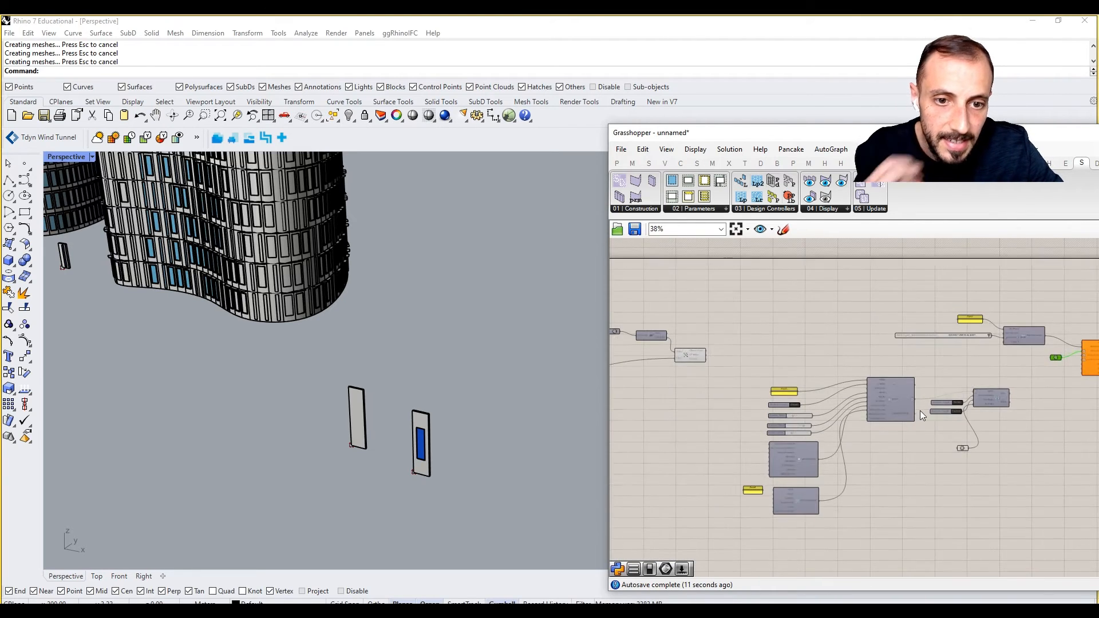
scroll(983, 386, up, 2)
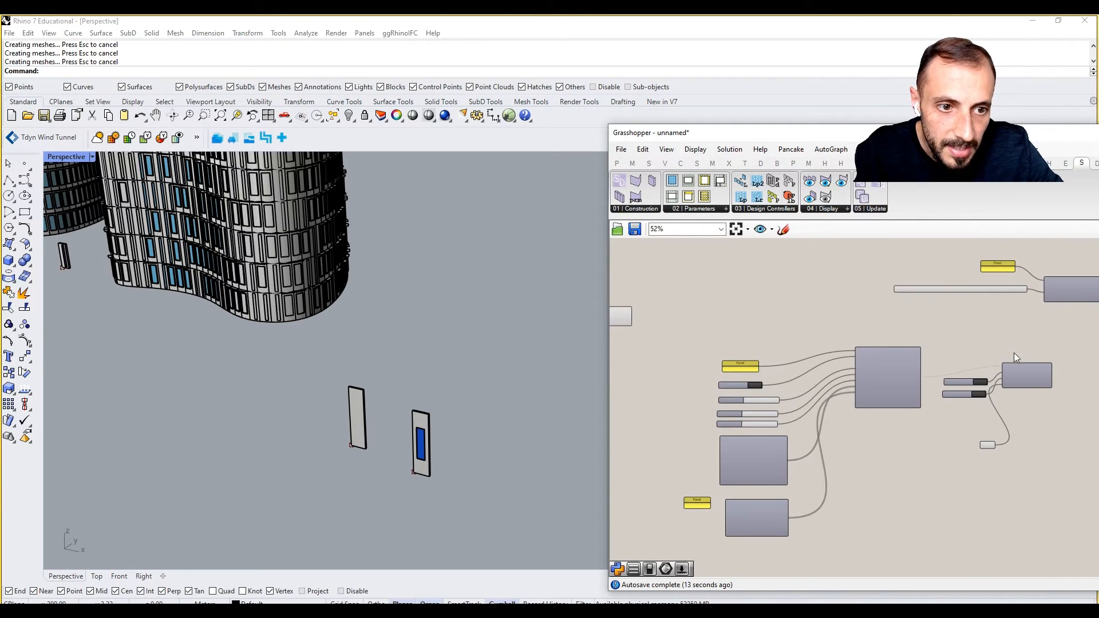
drag(1051, 328, 641, 550)
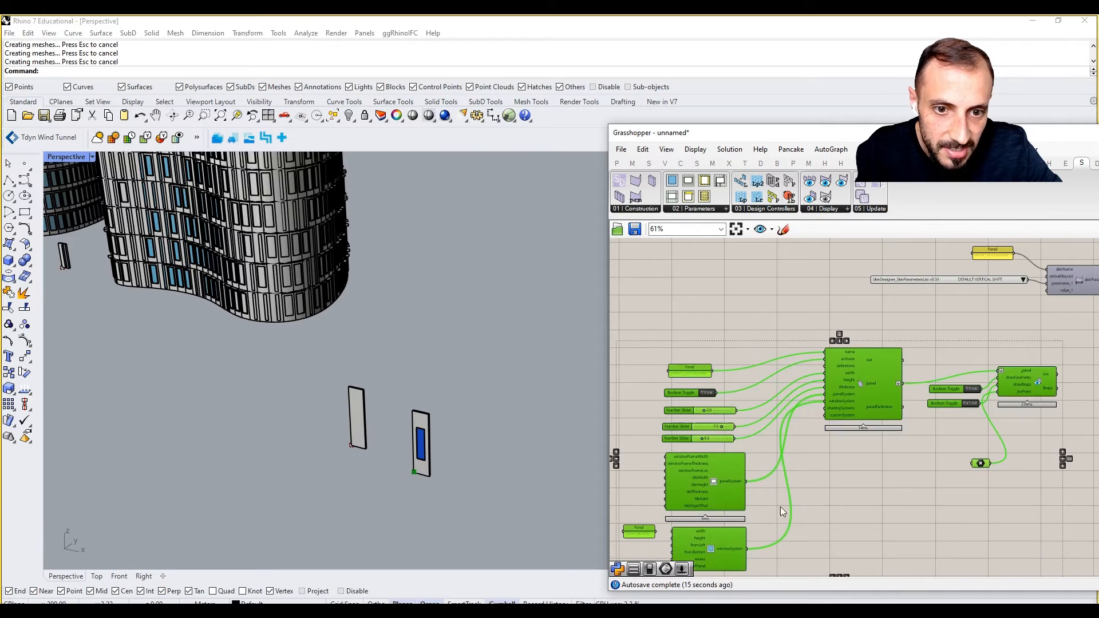
right_drag(780, 507, 787, 457)
drag(860, 328, 862, 469)
Wire the panel_attracted component's output into the skin component's panel_1 input.
right_drag(1046, 403, 939, 415)
click(985, 381)
right_drag(981, 382, 906, 417)
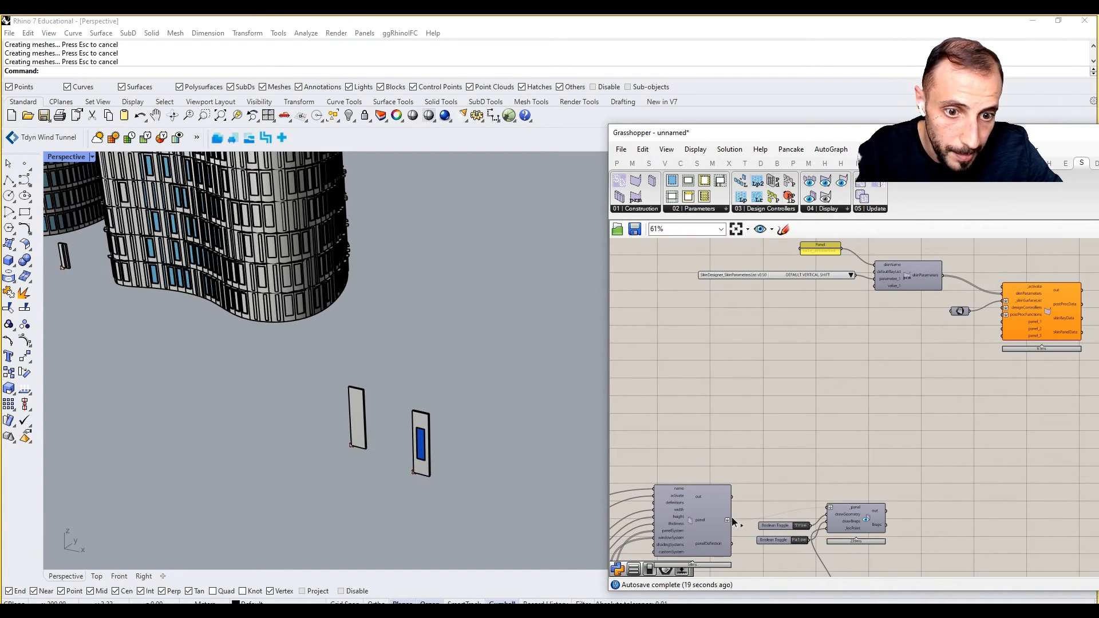
drag(732, 521, 1006, 325)
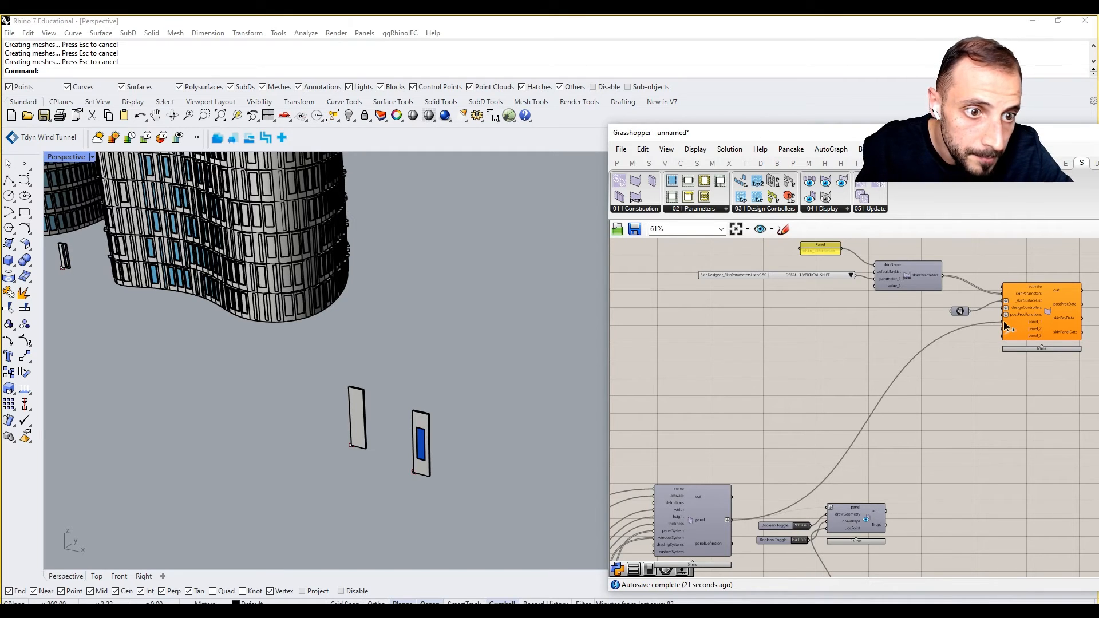
scroll(1001, 321, up, 3)
double_click(987, 271)
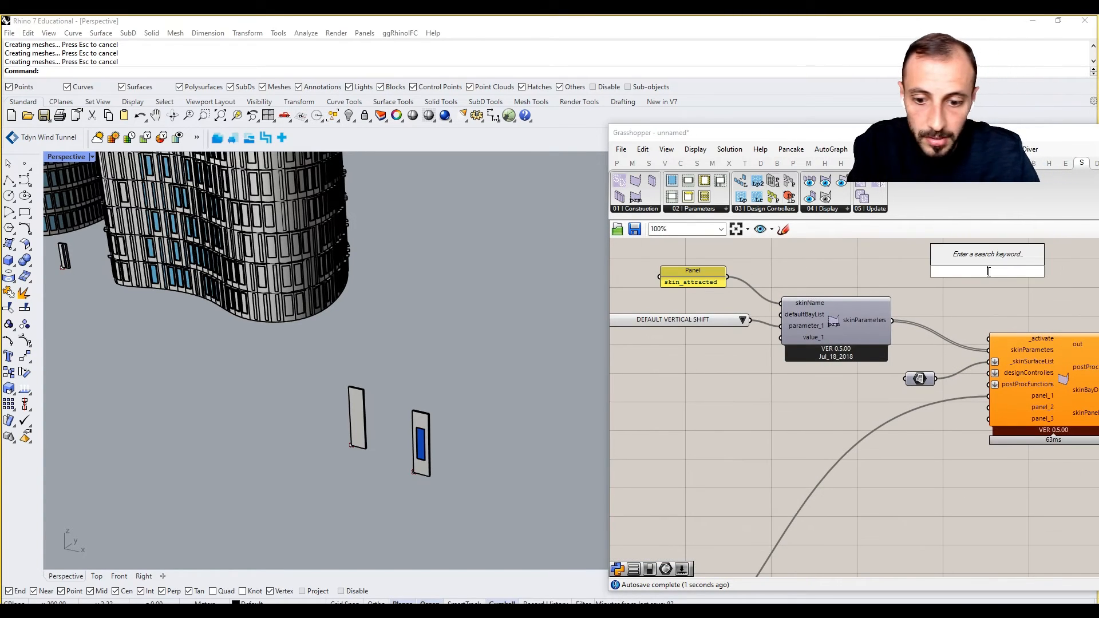
Add a Boolean Toggle driving the second skin generator's _activate input and switch it on.
text(togg)
click(963, 247)
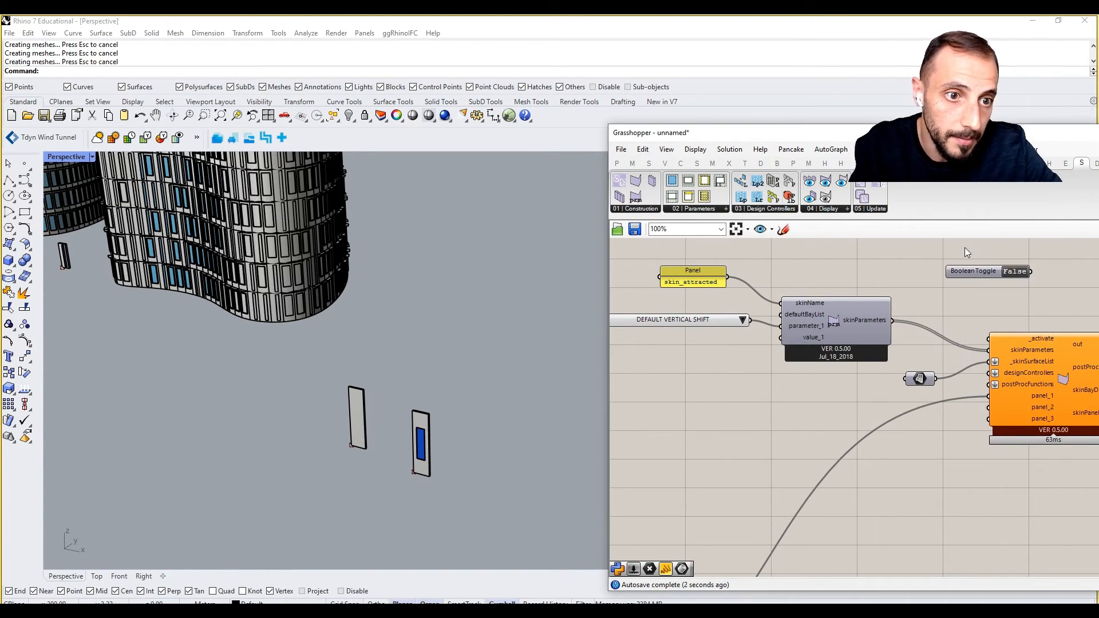
double_click(1016, 273)
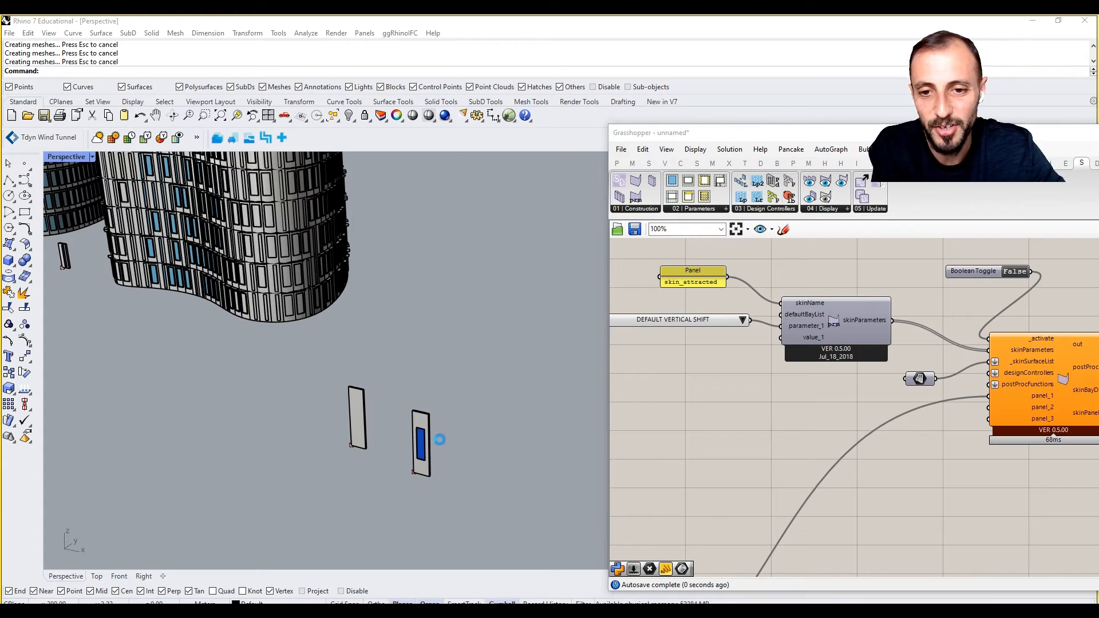
drag(864, 150, 826, 565)
Set the skin_2nd _P_Glass layer colour to light blue.
click(1039, 465)
click(1037, 465)
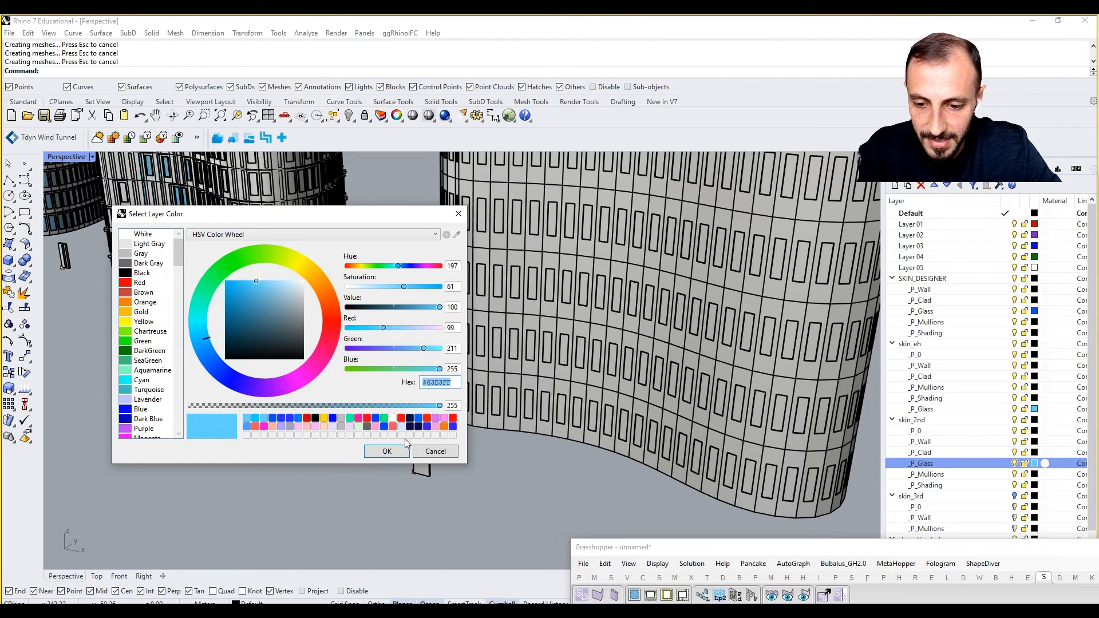
click(393, 451)
scroll(969, 469, down, 1)
drag(951, 548, 949, 587)
Set the skin_attracted _P_Glass layer colour to #63D3FF.
click(1035, 550)
click(1035, 550)
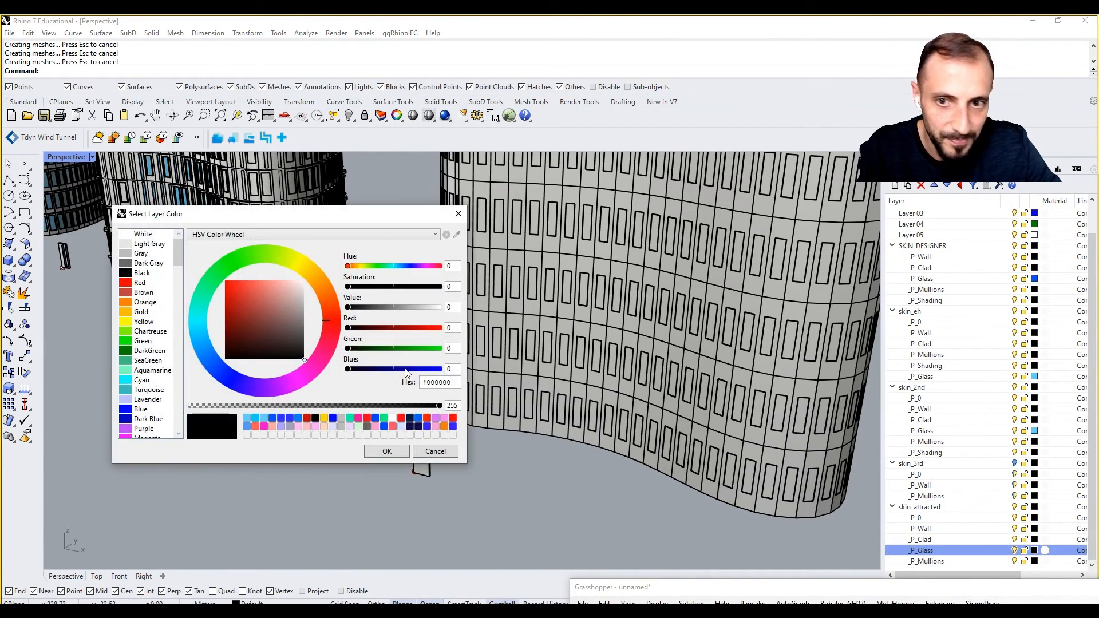
drag(422, 382, 458, 382)
text(#63D3FF)
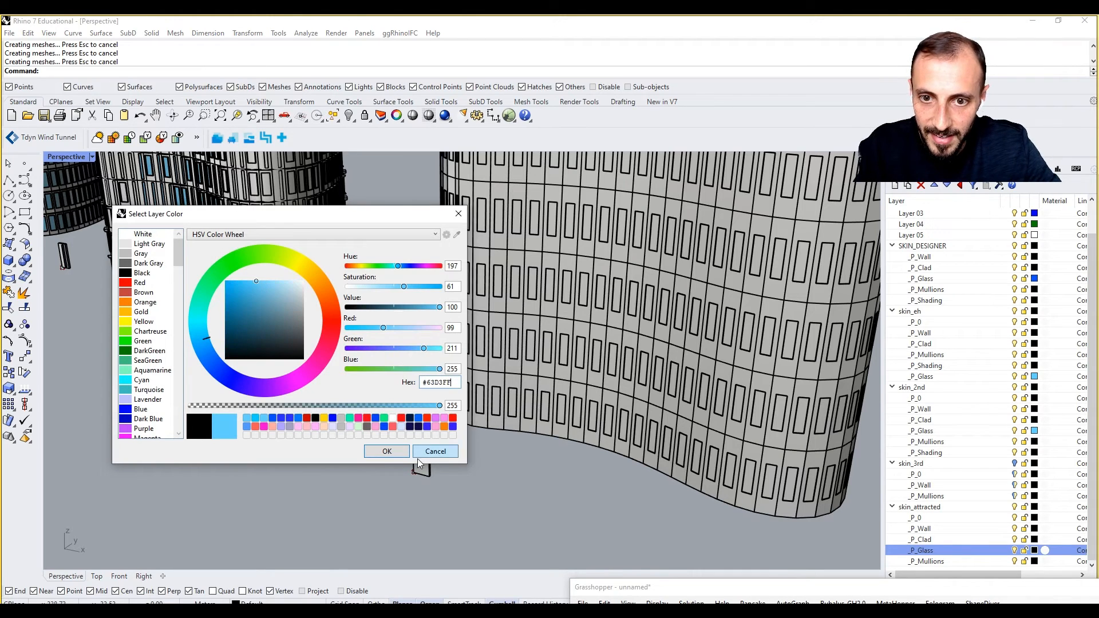
click(386, 451)
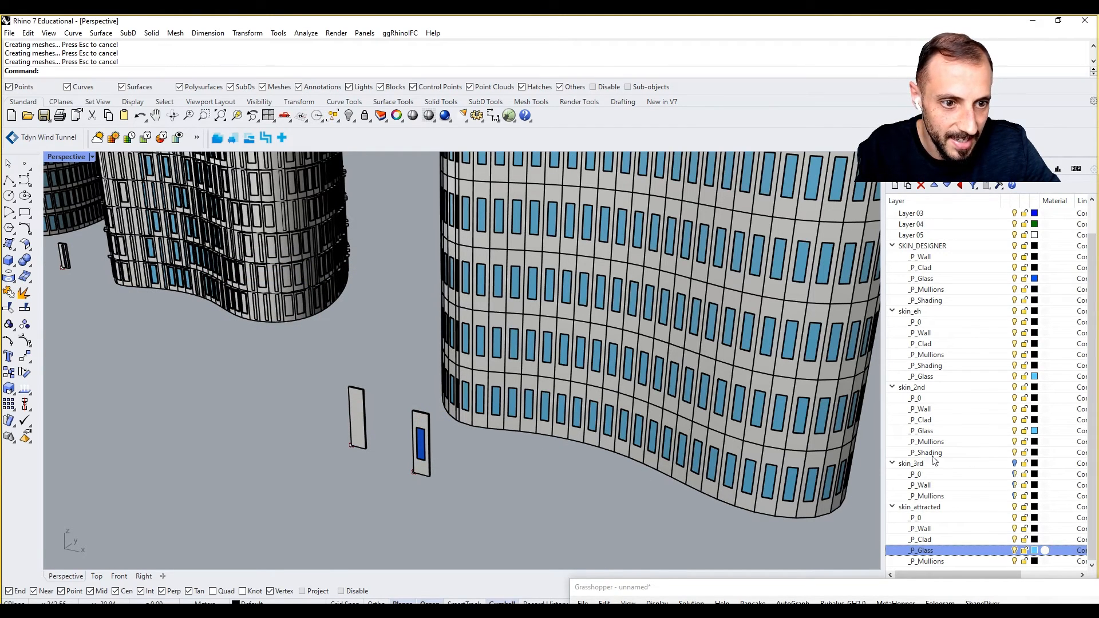
click(892, 463)
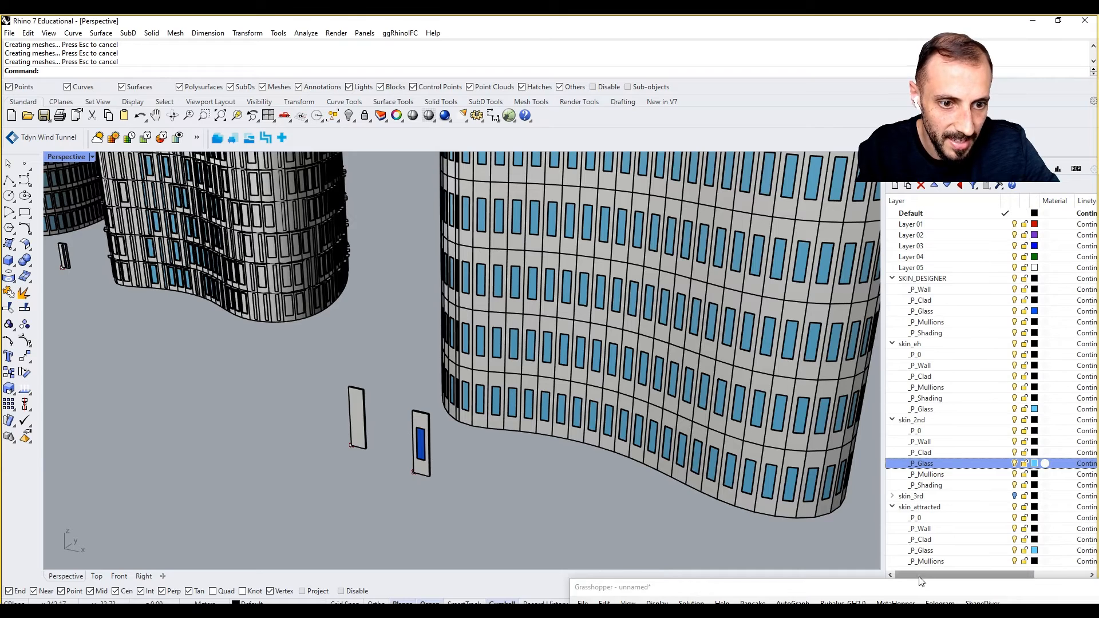
double_click(857, 585)
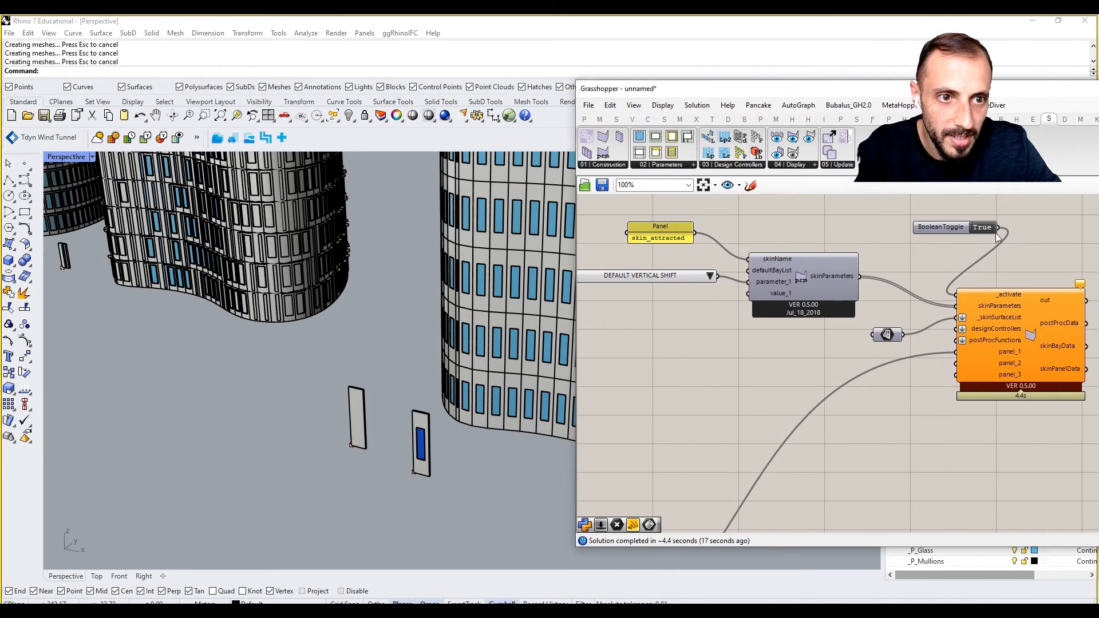
Switch the second skin generator's activate toggle back to False.
click(985, 227)
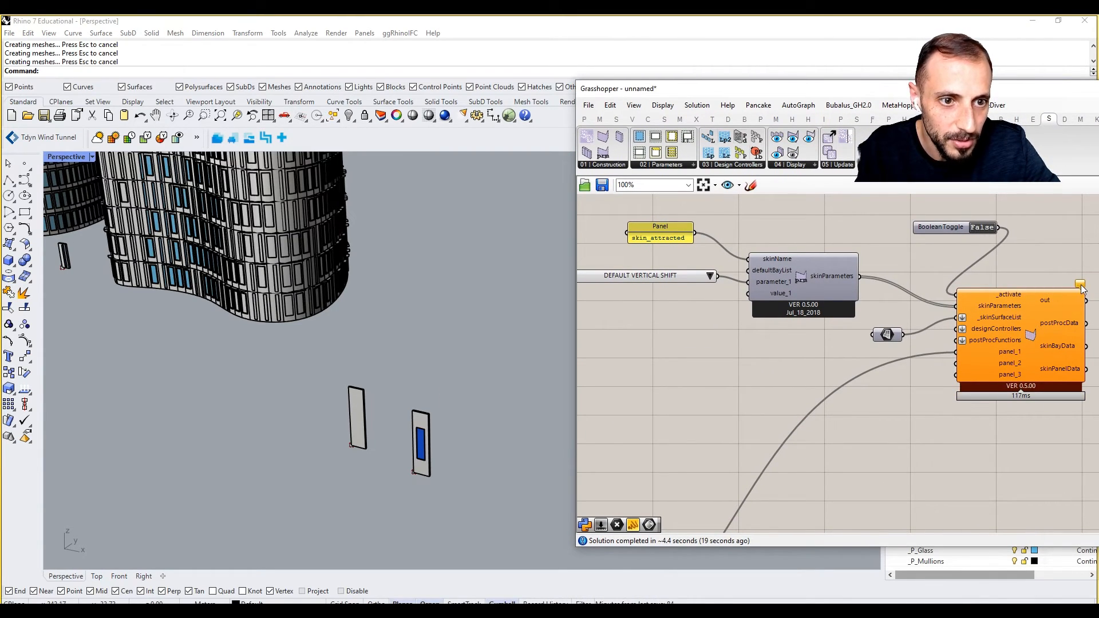
mouse_move(1081, 288)
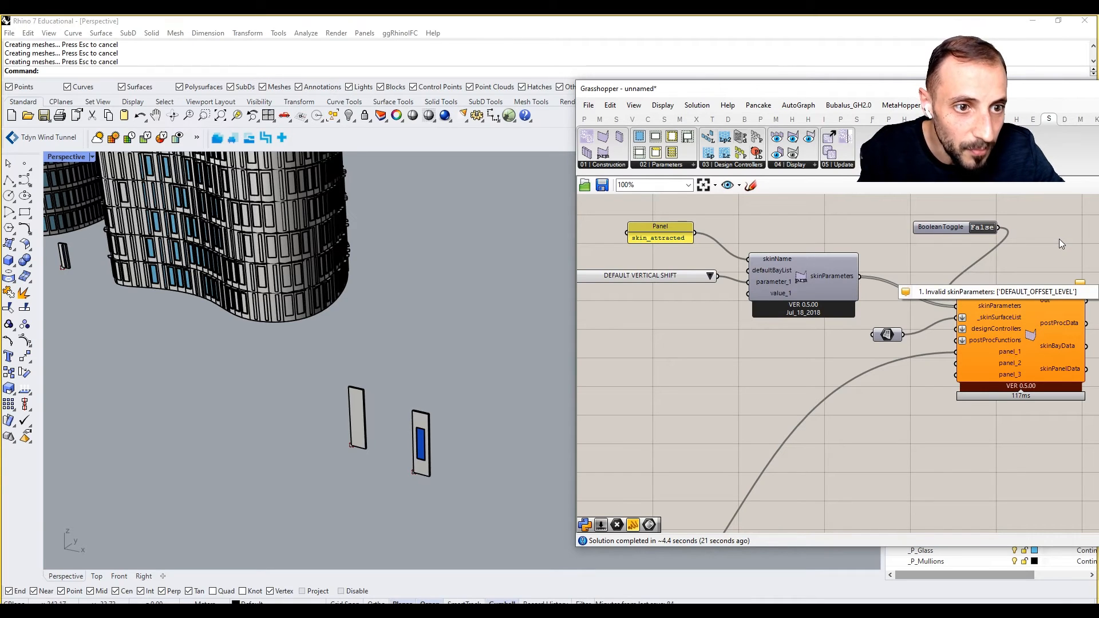
scroll(967, 358, up, 1)
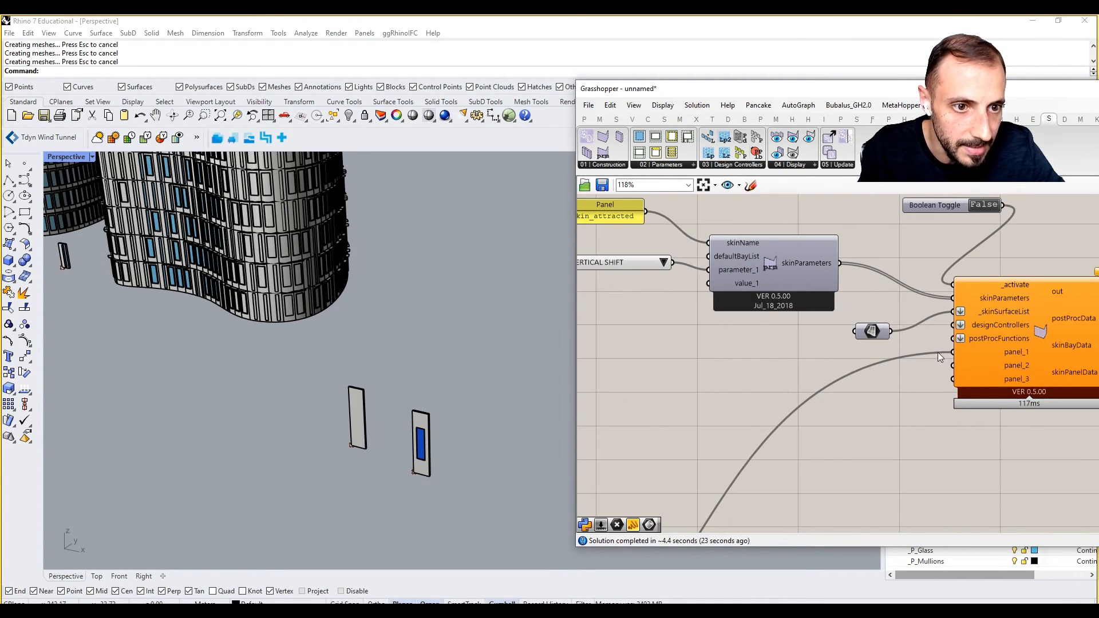
scroll(939, 348, down, 6)
Frame the Closest Point component and its Distance output on the canvas.
right_drag(809, 424, 924, 348)
scroll(864, 404, up, 2)
right_drag(894, 411, 909, 373)
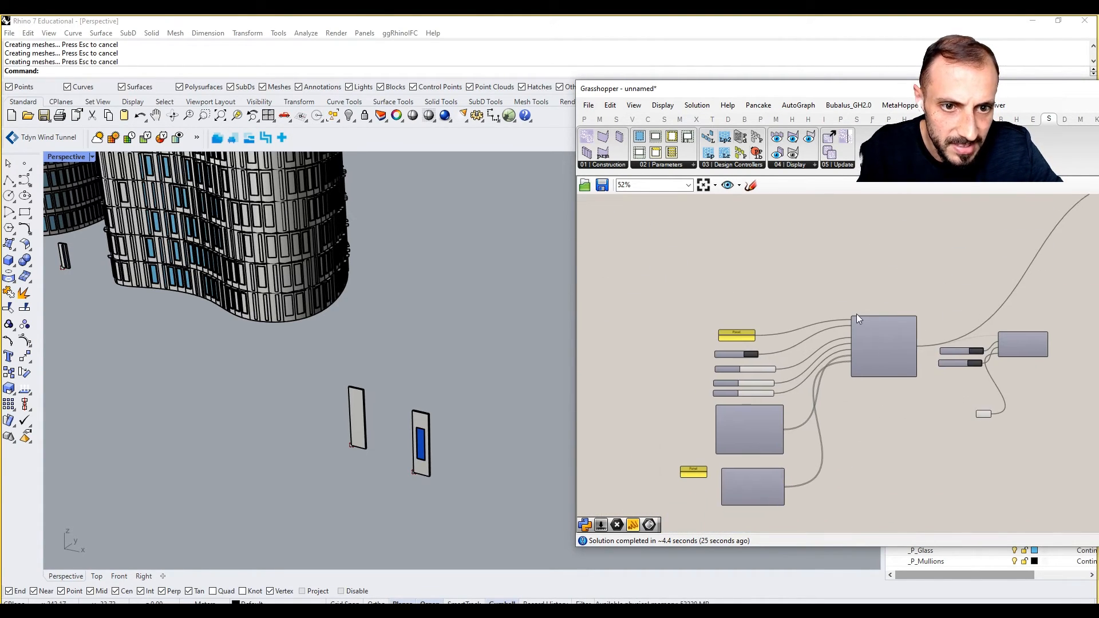
scroll(841, 312, down, 3)
drag(745, 295, 989, 447)
scroll(738, 229, up, 3)
click(771, 249)
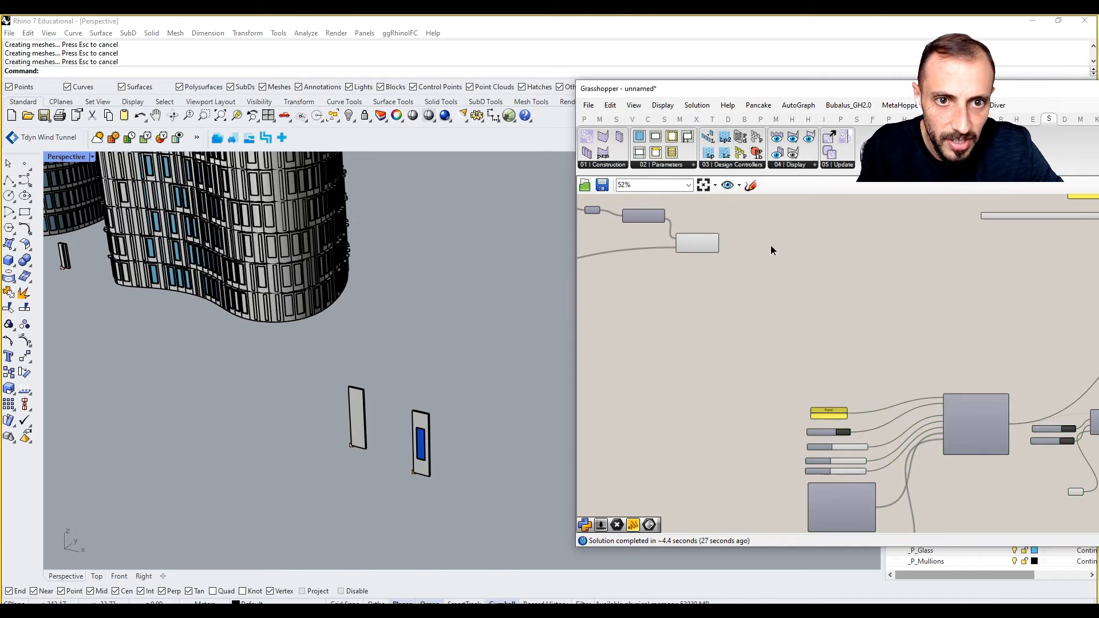
scroll(716, 248, up, 4)
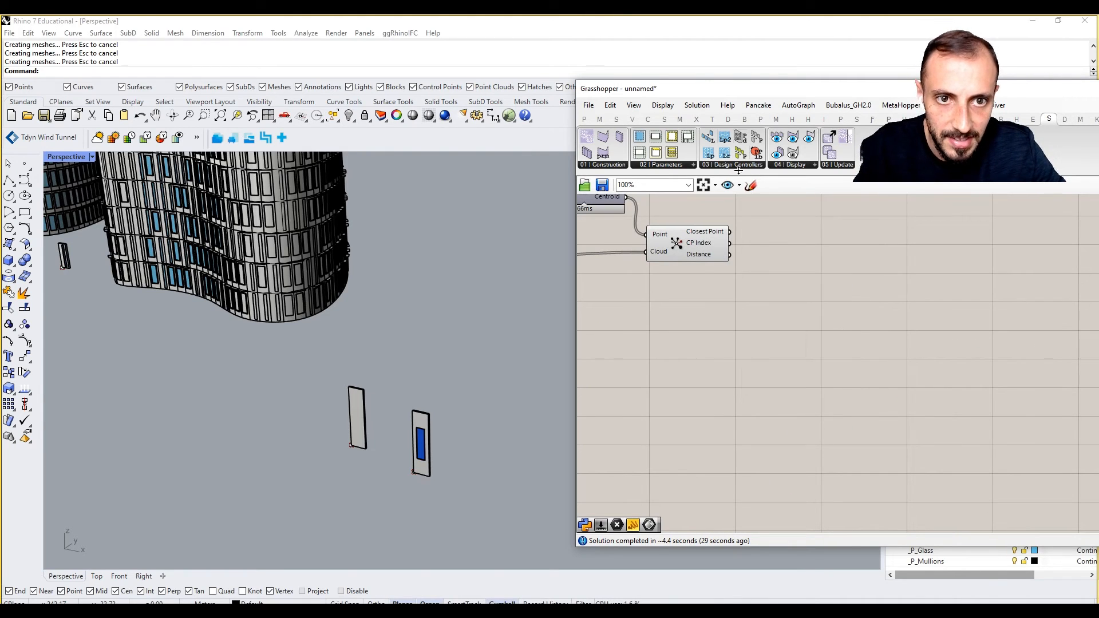
click(738, 168)
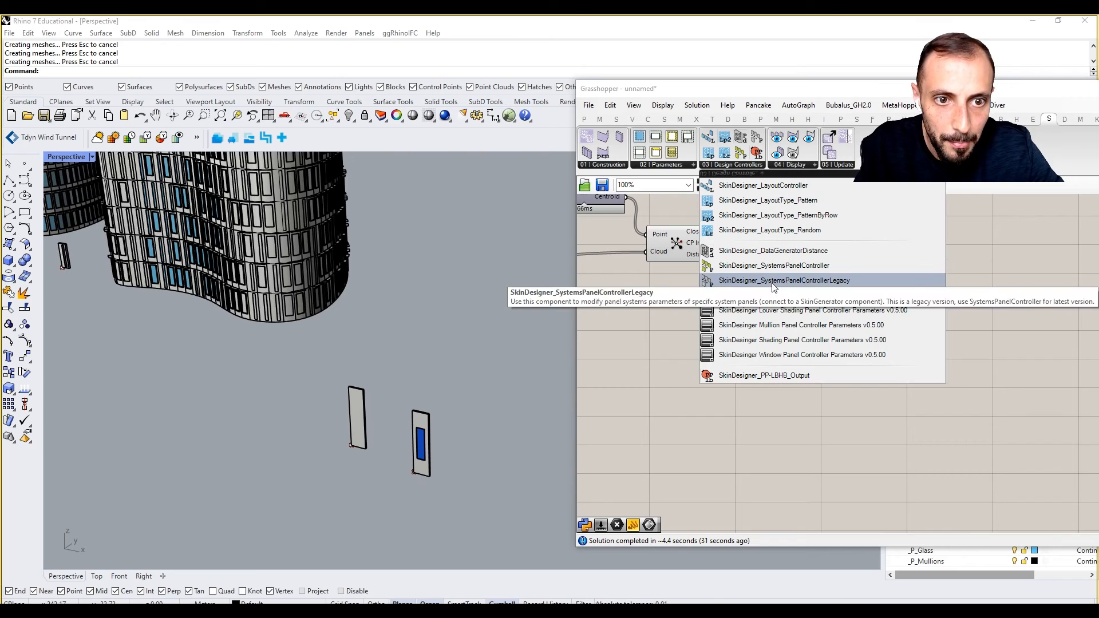
Place a SystemsPanelControllerLegacy component on the canvas.
drag(777, 283, 857, 308)
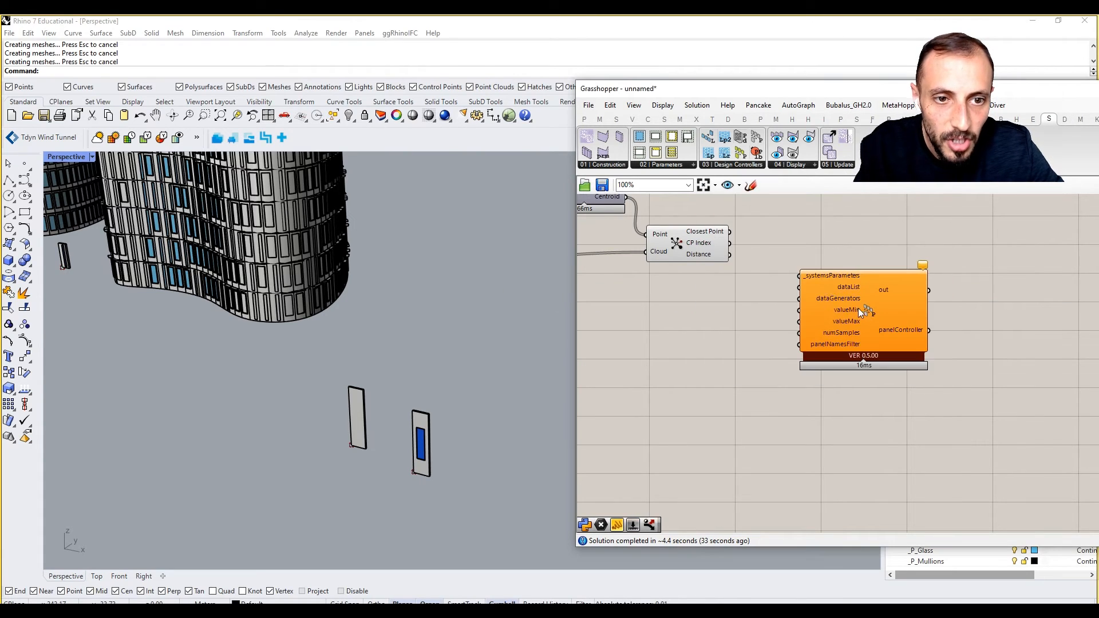
scroll(815, 236, up, 2)
click(892, 342)
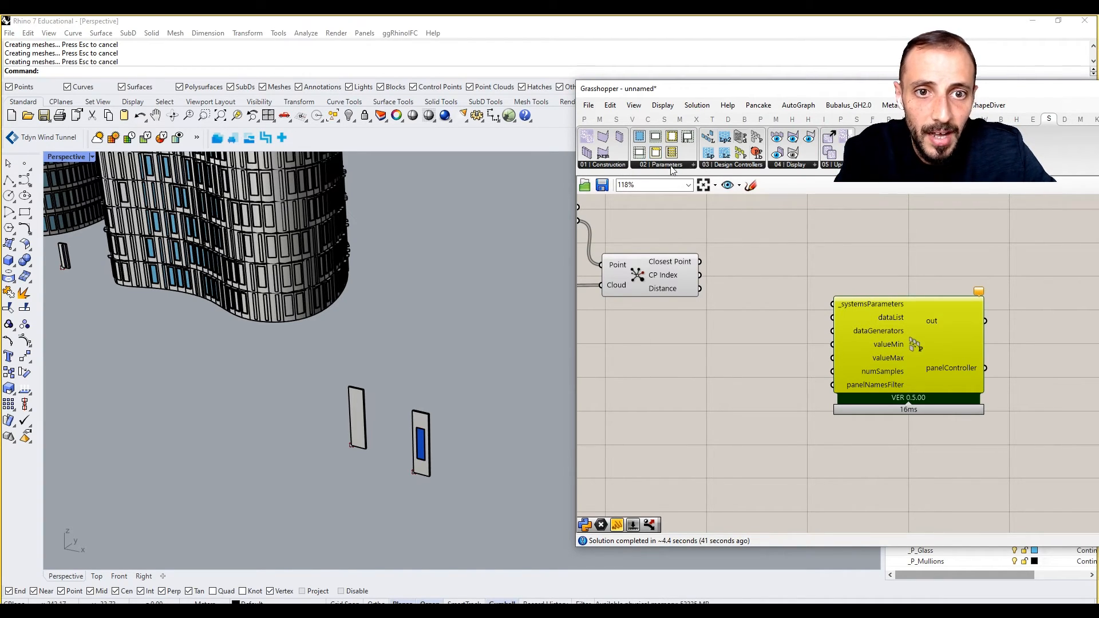
Add a Window Panel Controller Parameters list set to HEIGHT and wire it to _systemsParameters.
click(752, 166)
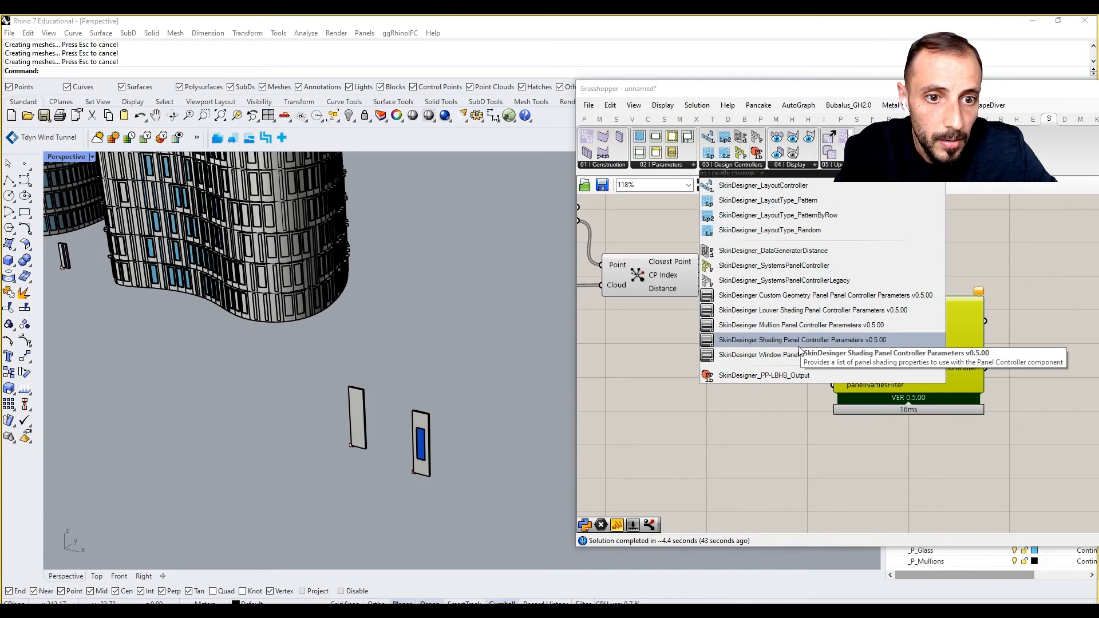
click(765, 355)
click(702, 348)
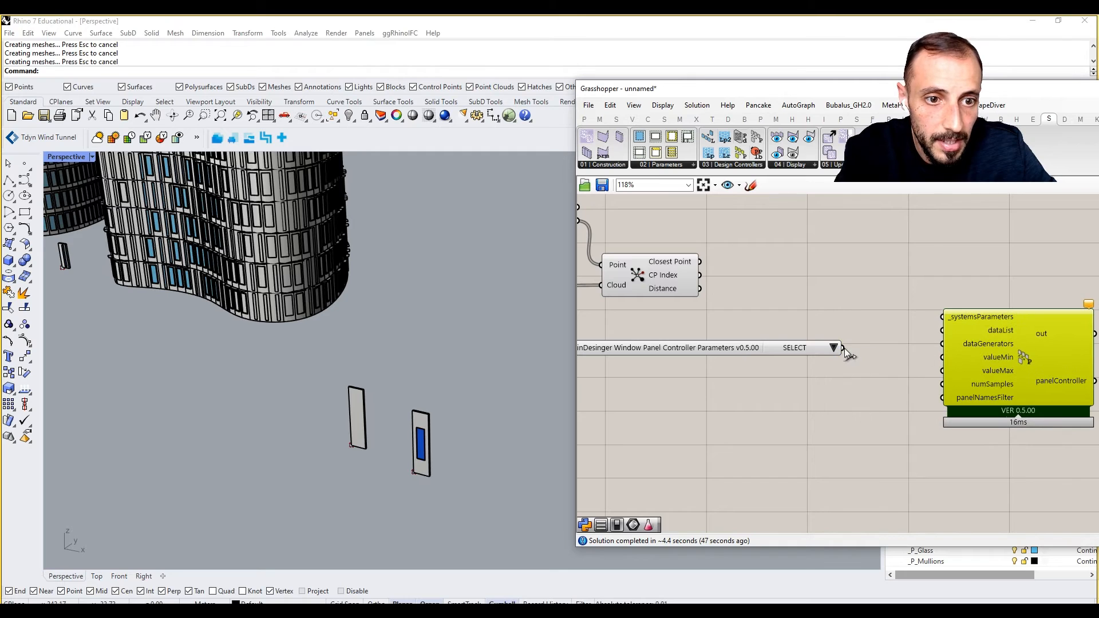
click(834, 348)
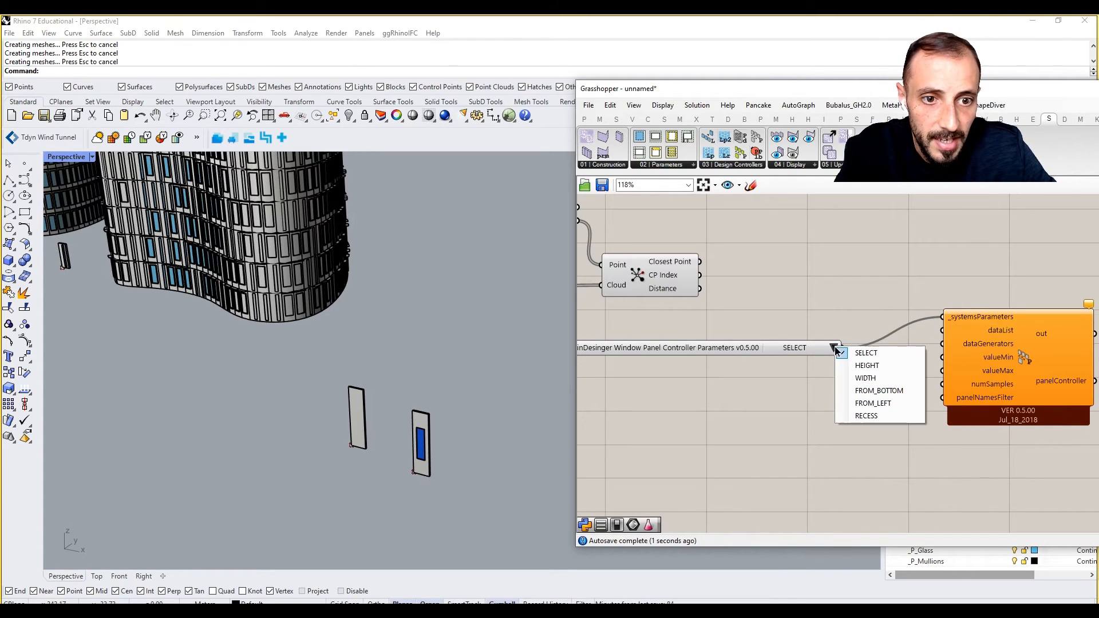
click(847, 366)
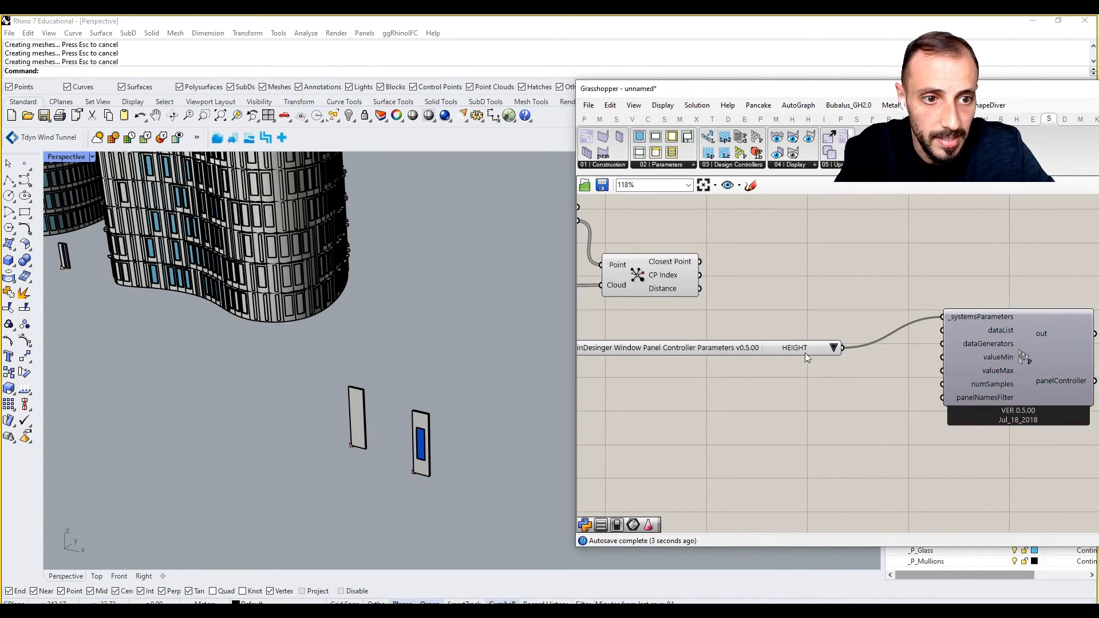
mouse_move(805, 351)
mouse_down()
mouse_move(799, 341)
mouse_move(818, 334)
mouse_up()
drag(981, 339, 980, 355)
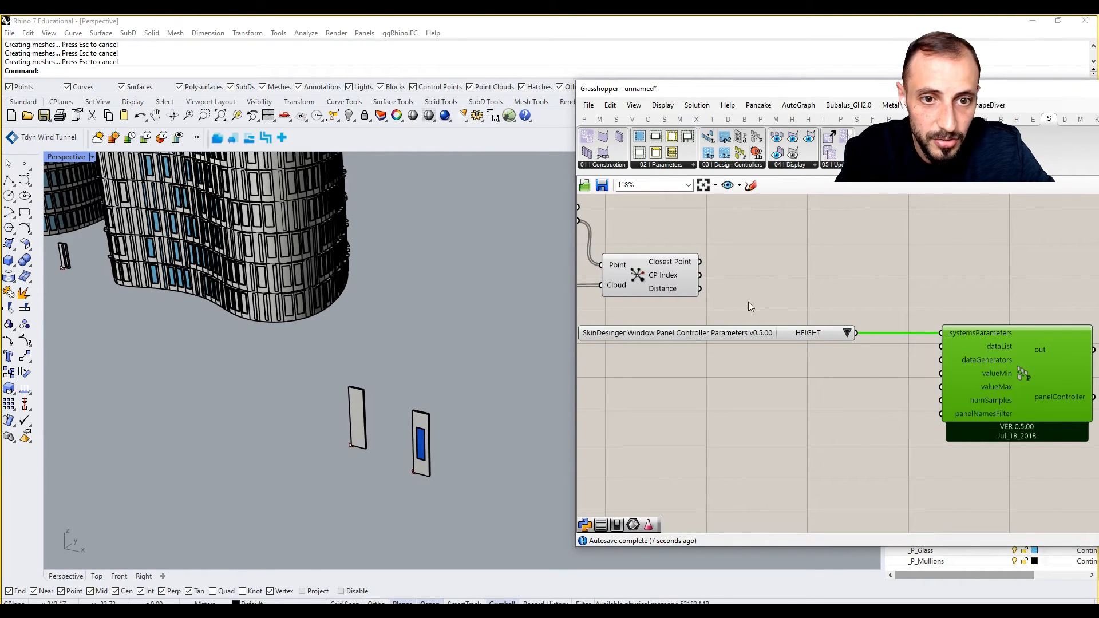
drag(701, 289, 941, 347)
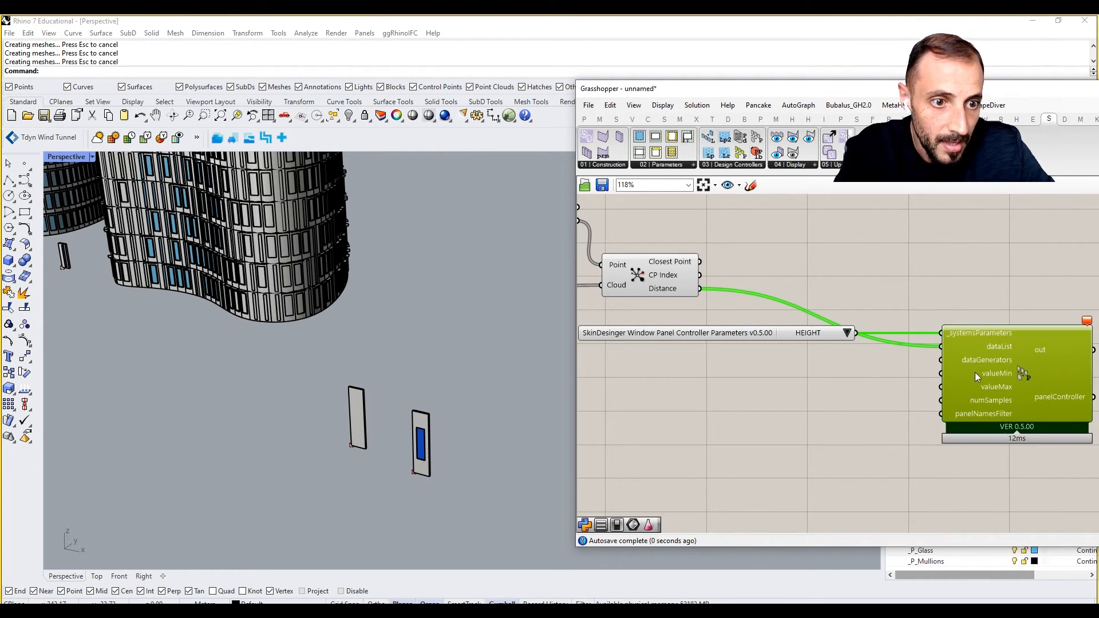
click(1055, 282)
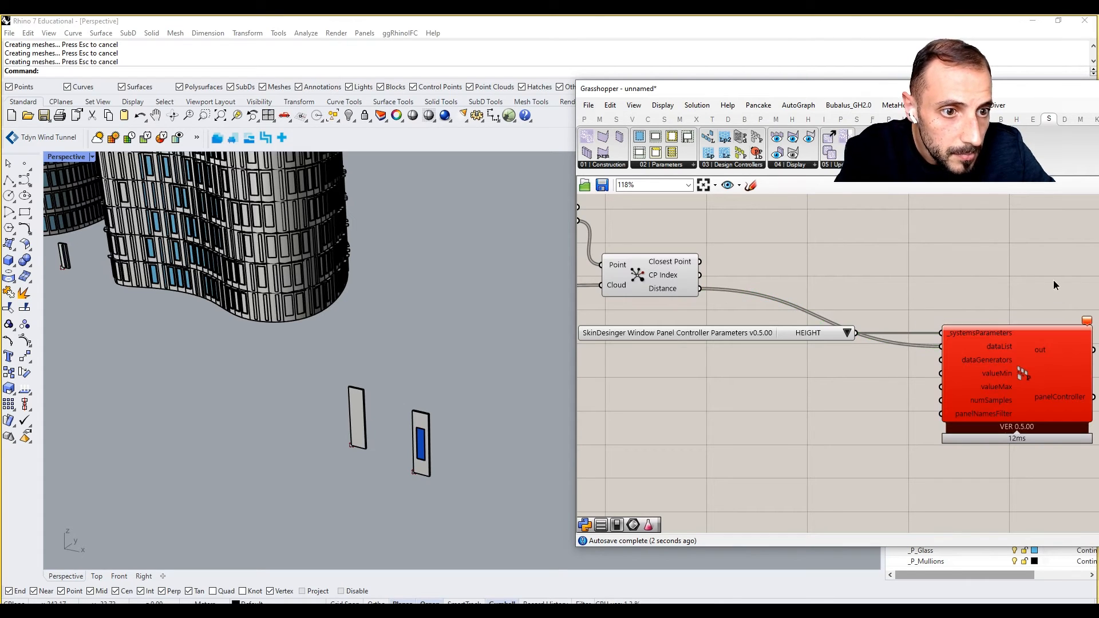
Place a DataGeneratorDistance below the HEIGHT list, leaving Distance disconnected from dataList.
click(720, 167)
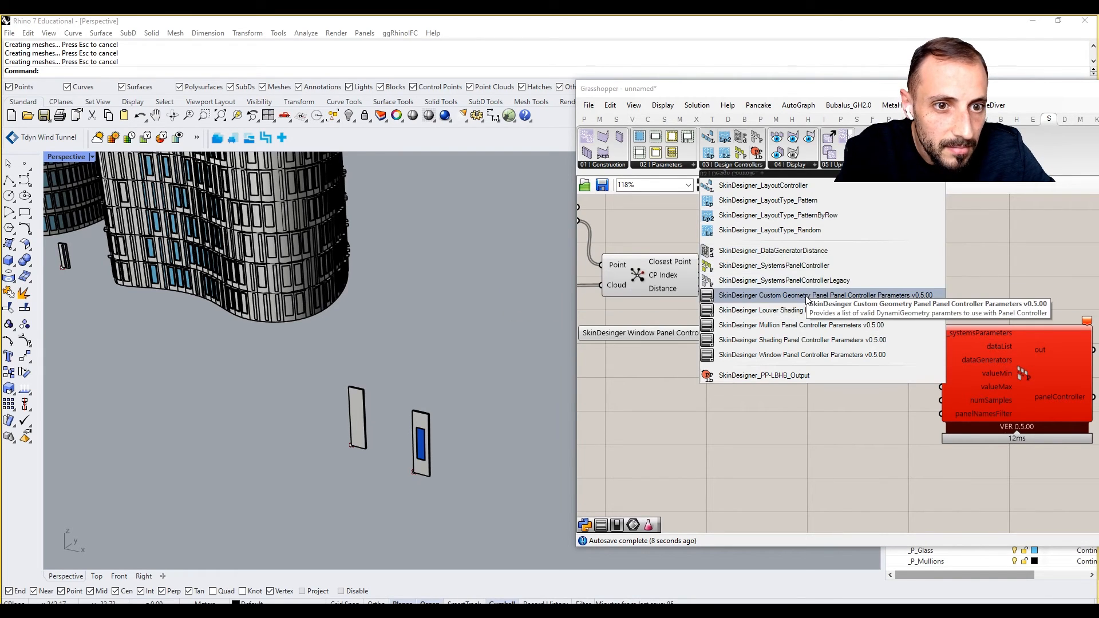
click(814, 261)
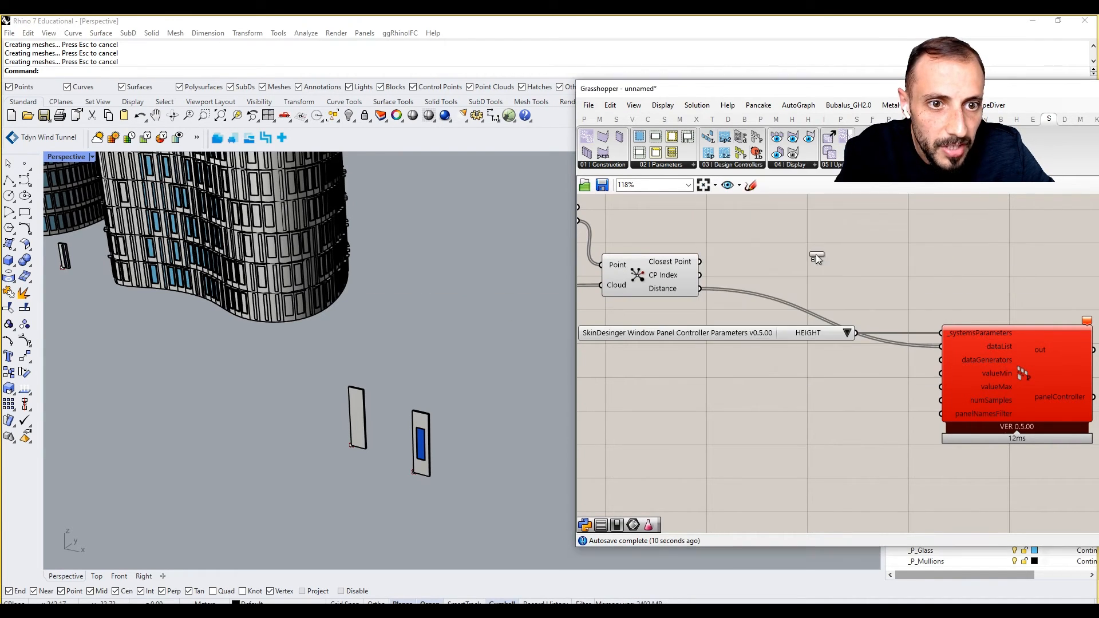
click(825, 258)
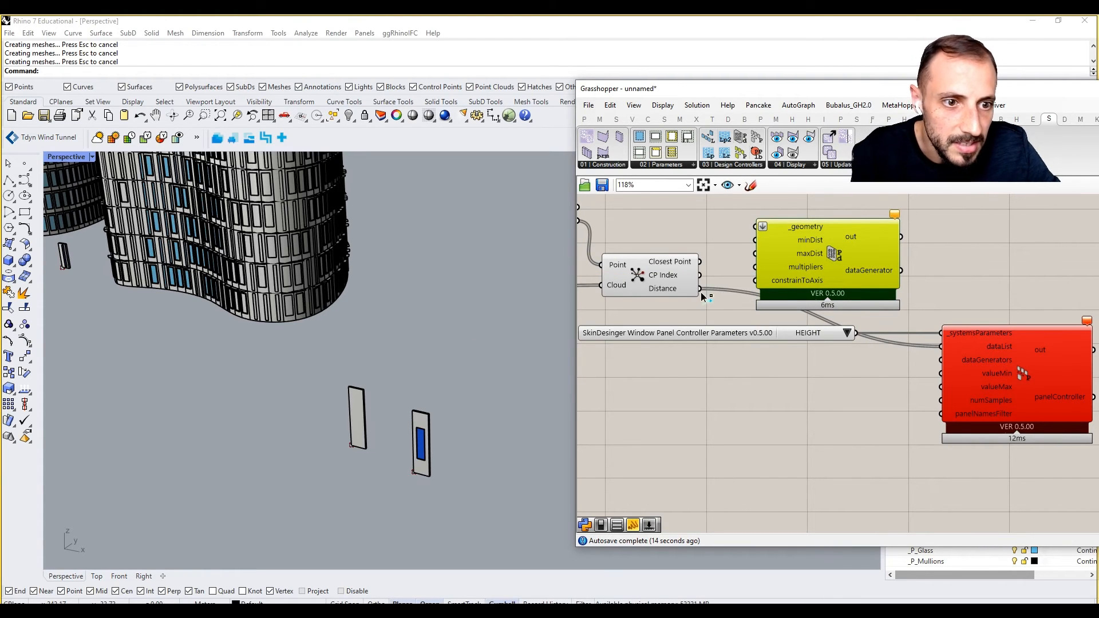
ctrl+drag(701, 292, 939, 347)
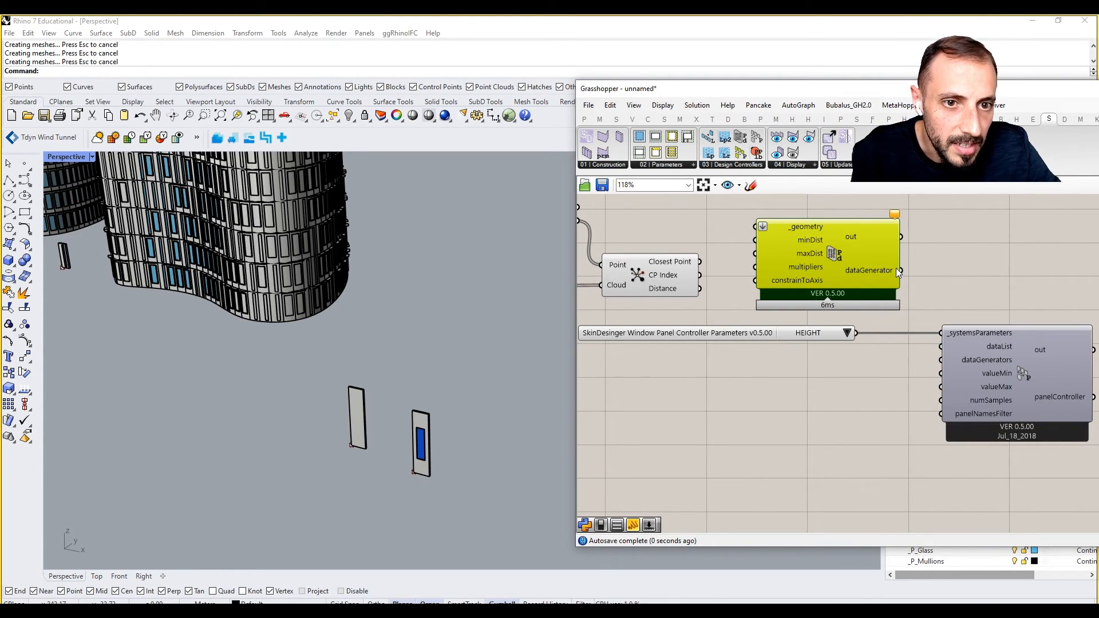
drag(866, 261, 838, 414)
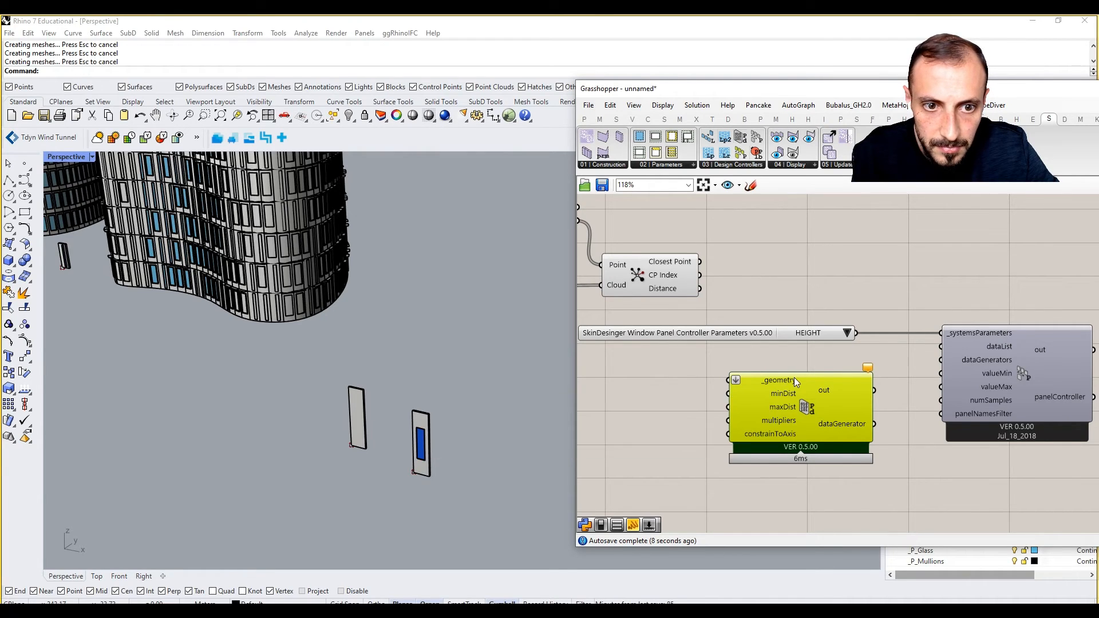
right_drag(847, 382, 876, 382)
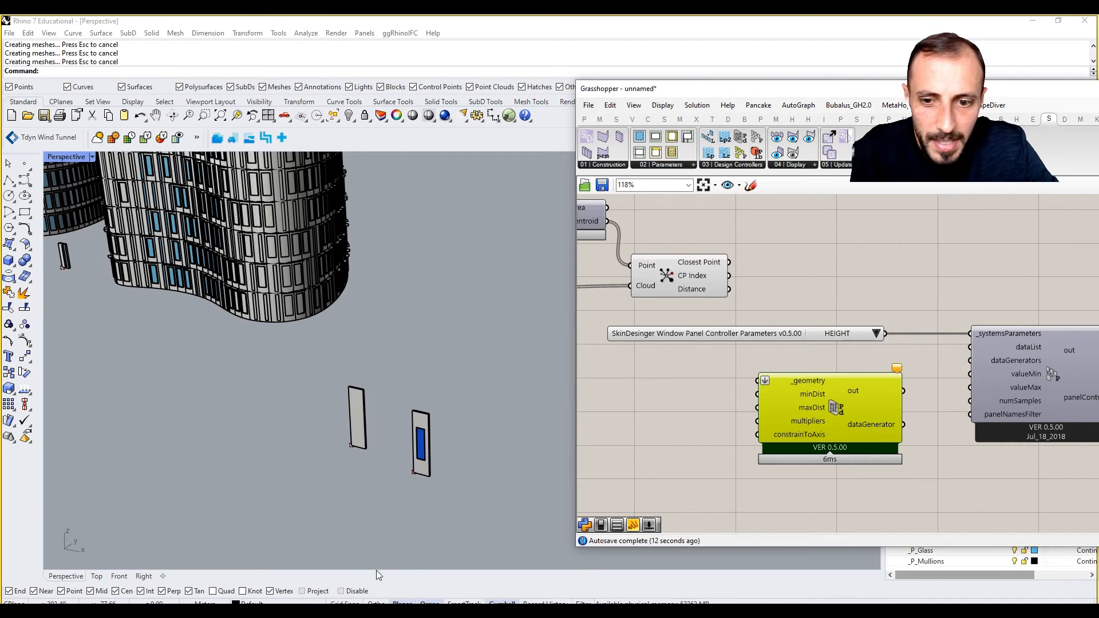
click(433, 610)
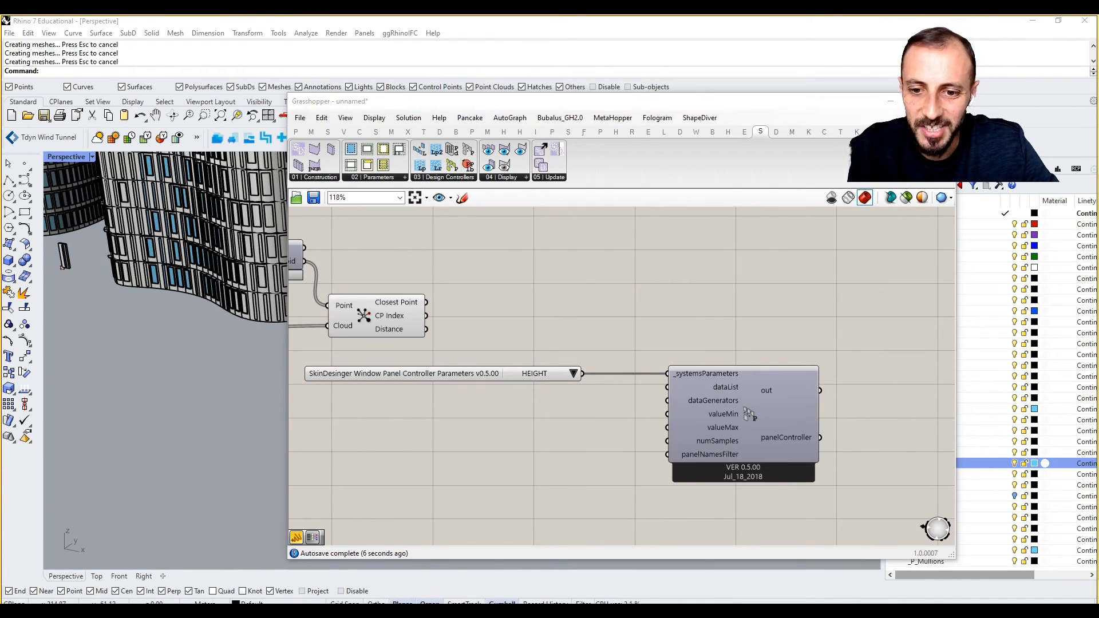
Route Closest Point's Distance output through a new Text parameter into the controller's dataList.
mouse_move(264, 611)
click(267, 581)
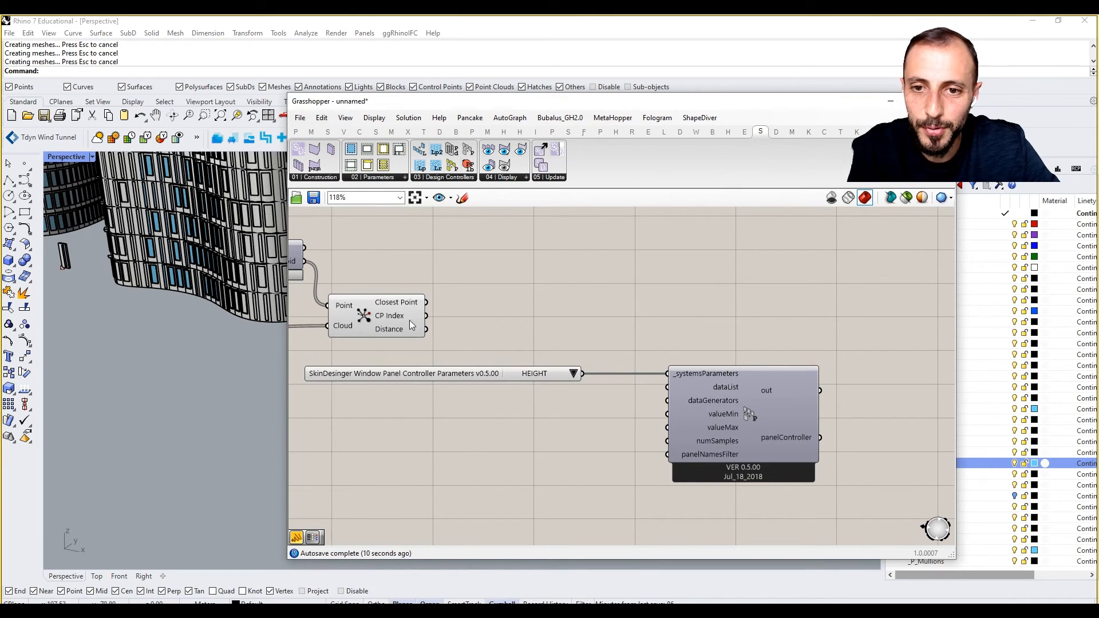
drag(496, 346, 652, 389)
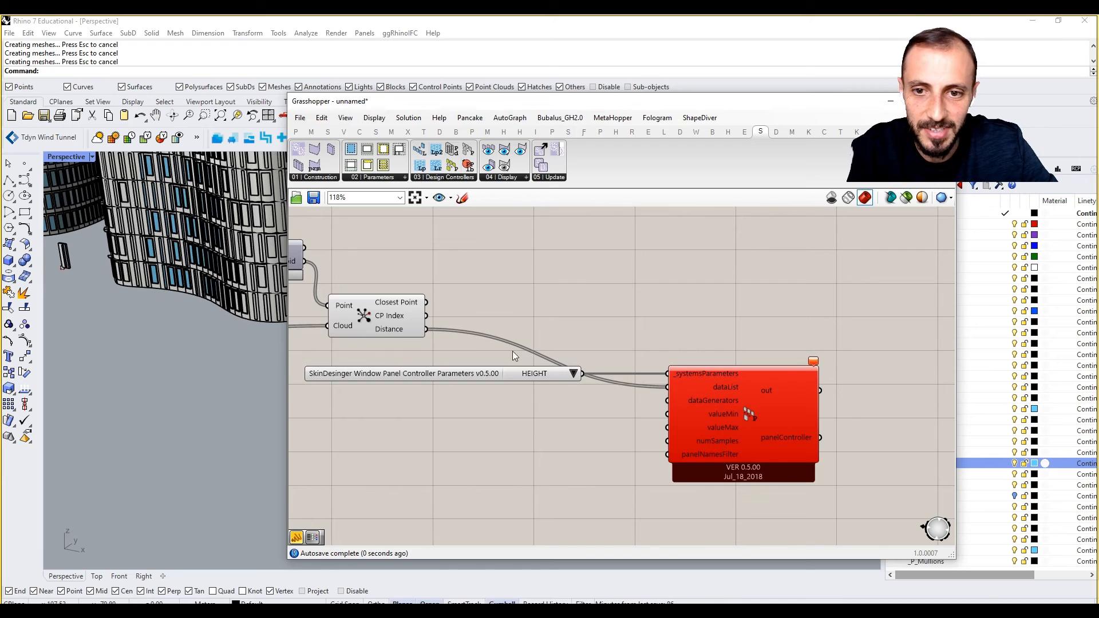
double_click(531, 324)
text(text)
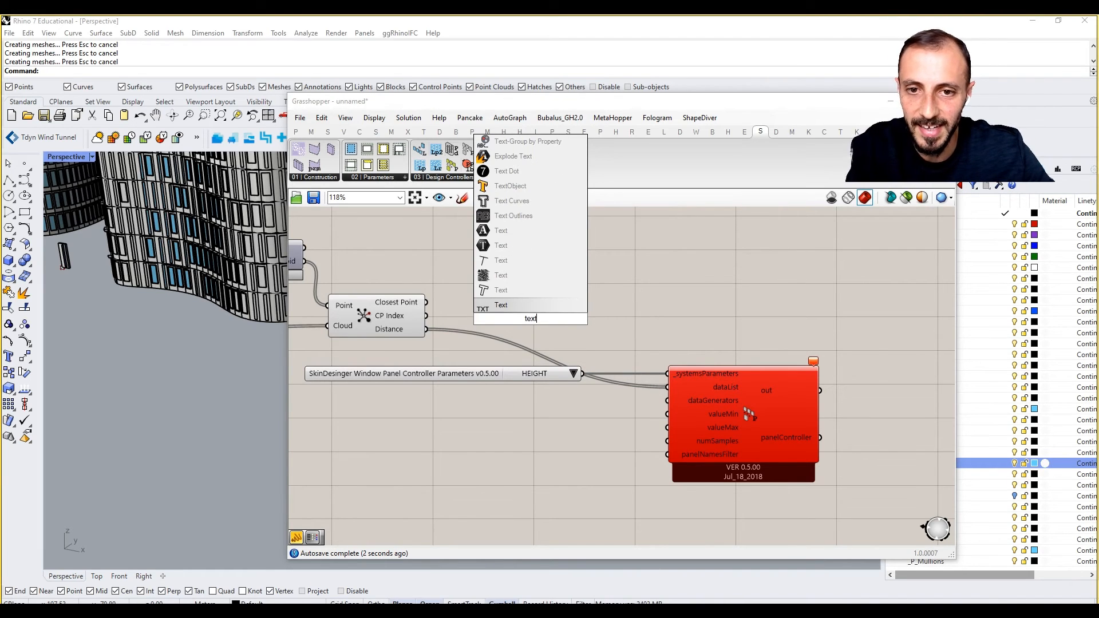
click(496, 230)
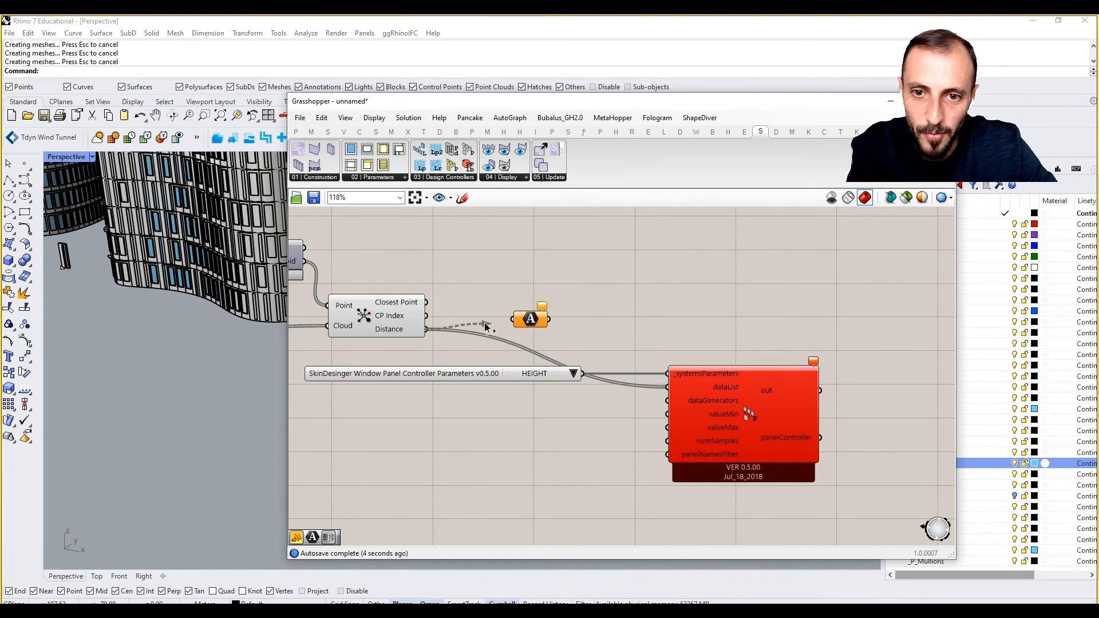
drag(548, 320, 666, 387)
Rearrange the Text parameter, controller and HEIGHT list, then frame the whole tower in Rhino.
drag(533, 320, 522, 412)
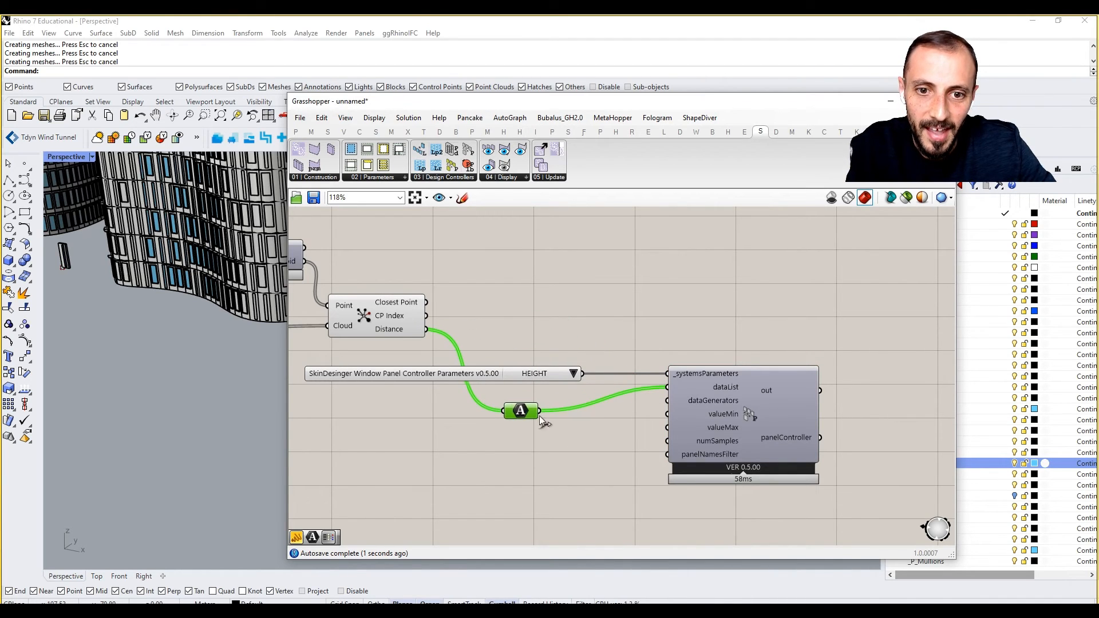
drag(773, 421, 816, 382)
drag(507, 373, 609, 288)
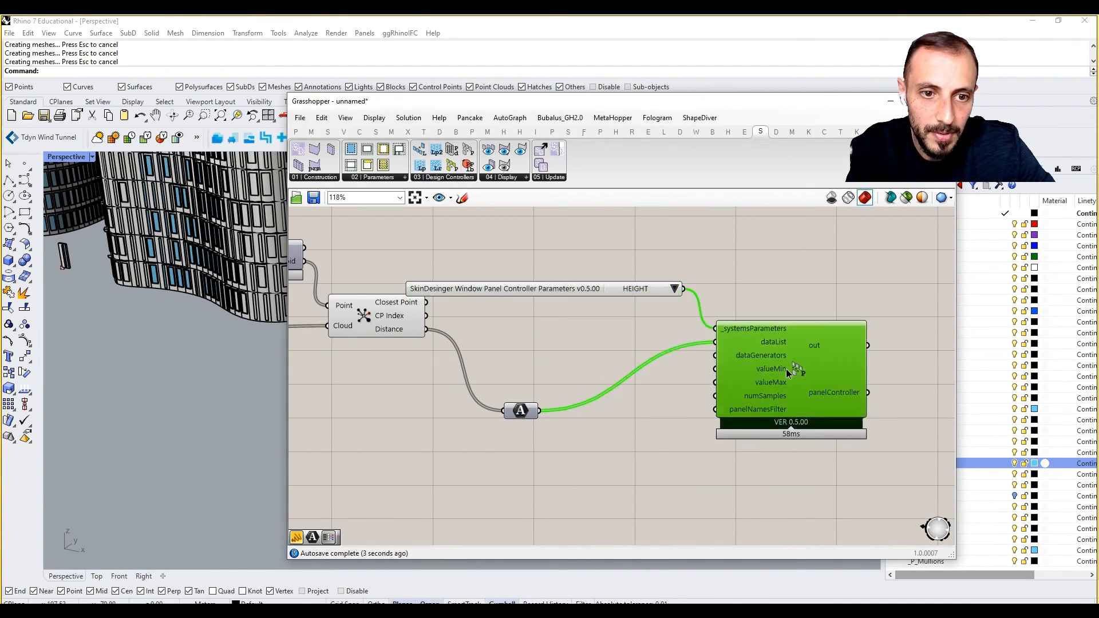
drag(785, 369, 858, 322)
drag(641, 288, 668, 268)
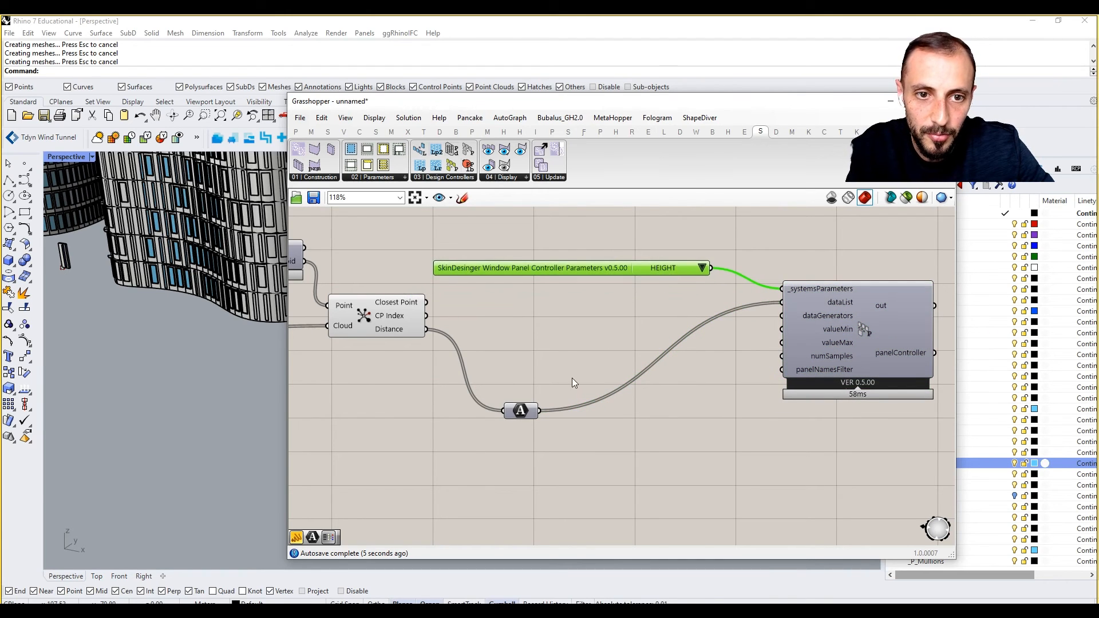
drag(516, 415, 540, 338)
click(633, 385)
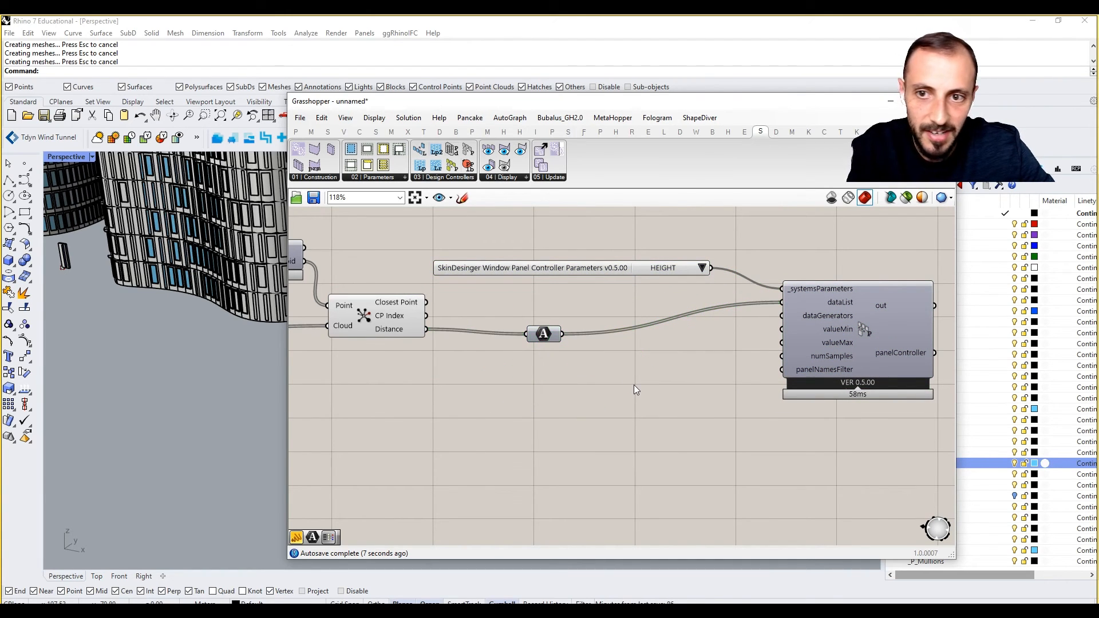
shift+right_drag(132, 343, 132, 392)
scroll(179, 333, down, 5)
shift+right_drag(189, 344, 174, 412)
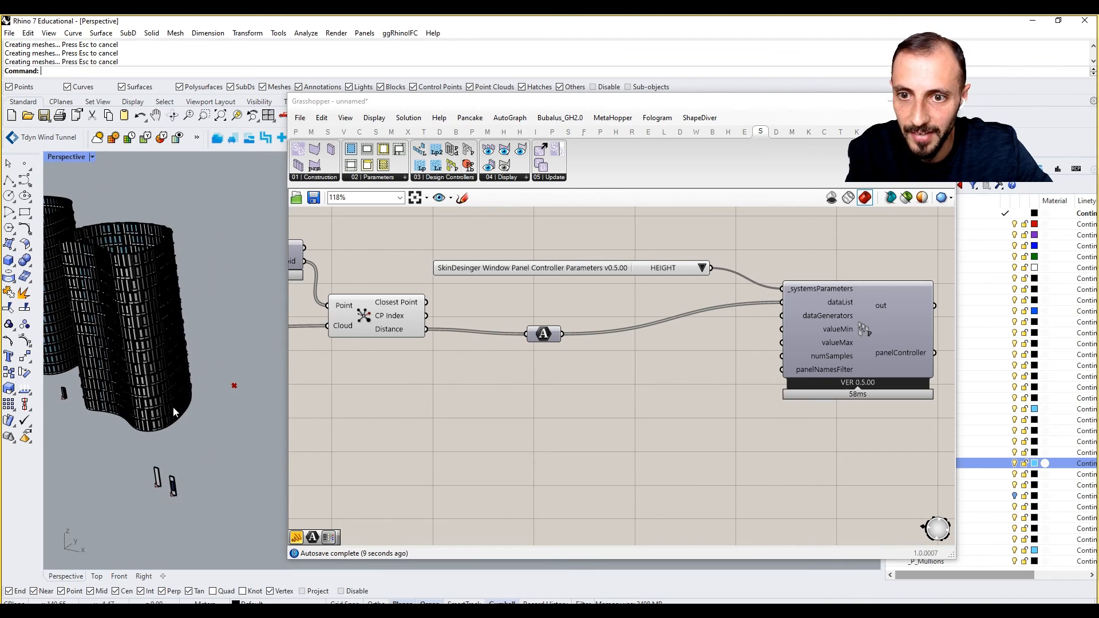
scroll(174, 412, down, 2)
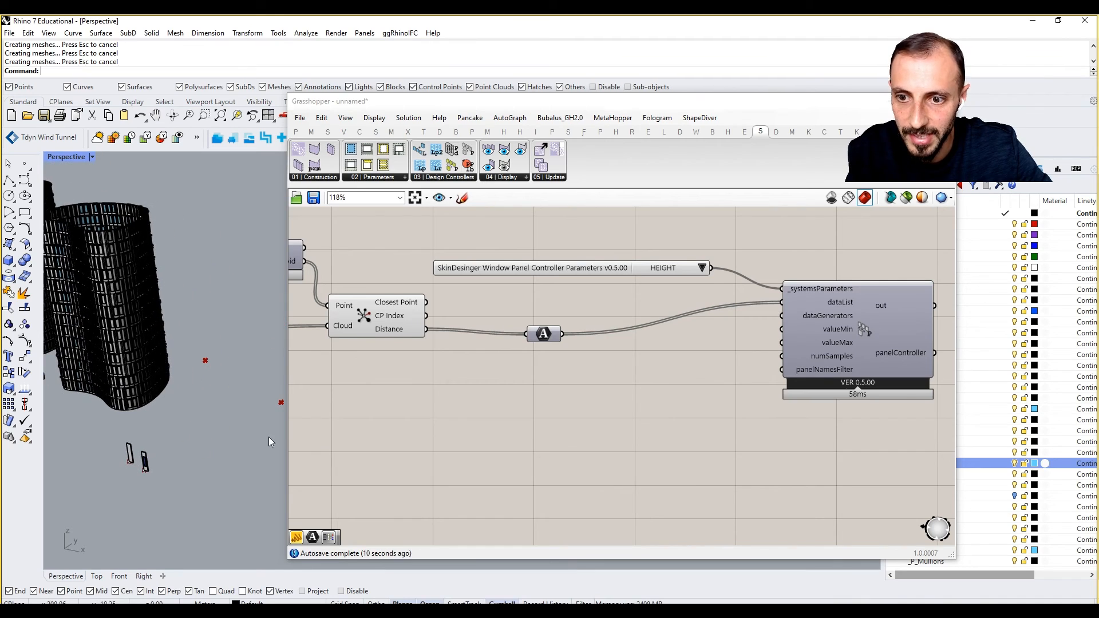
Add a number slider set to 1.0 and connect it to valueMin.
double_click(677, 349)
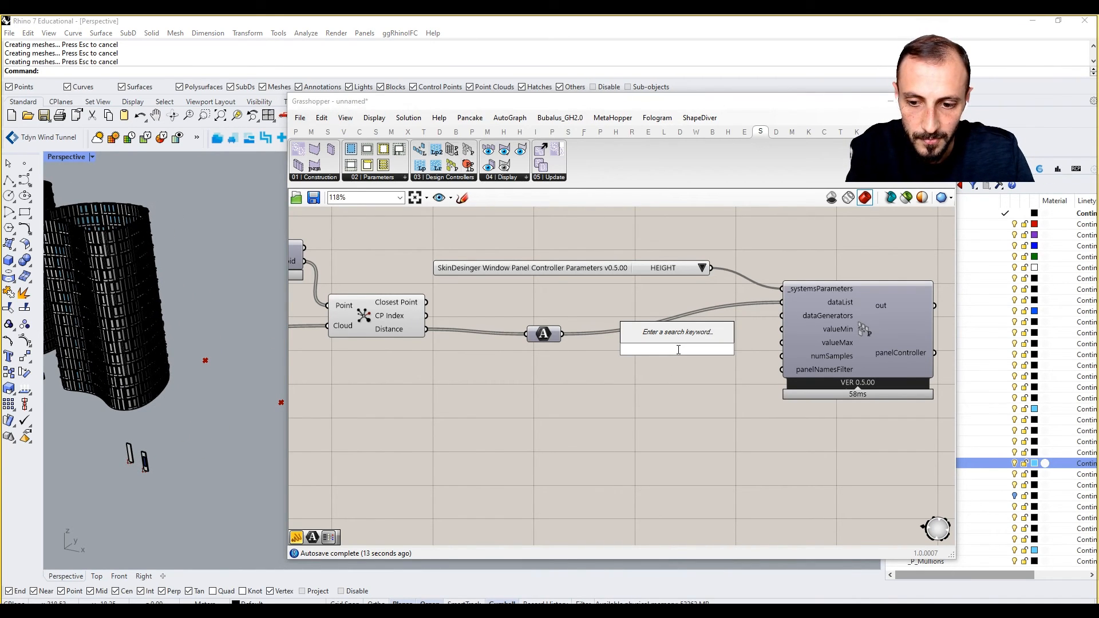
text(1)
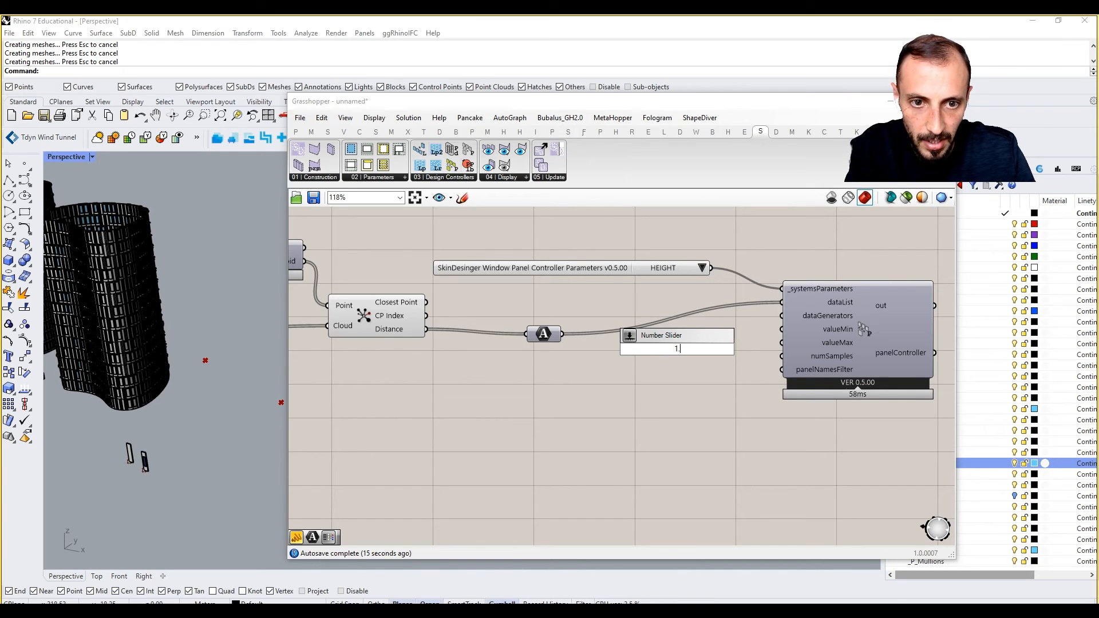
key(Return)
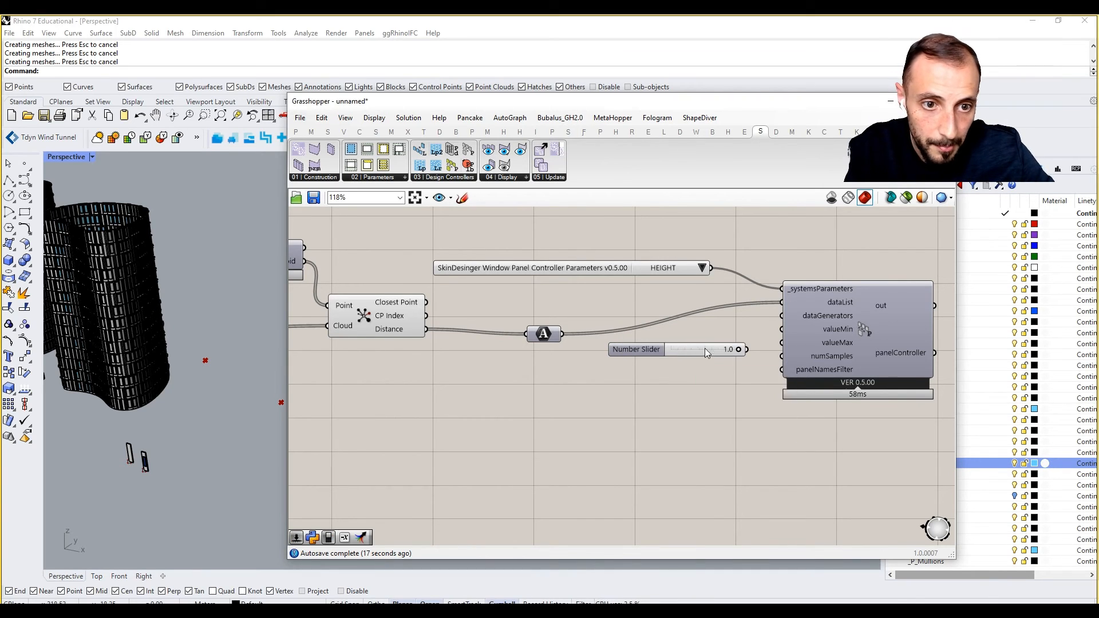
scroll(702, 348, up, 2)
drag(754, 350, 804, 322)
Add a 7.0 number slider wired to valueMax and nudge the controller aside.
double_click(682, 400)
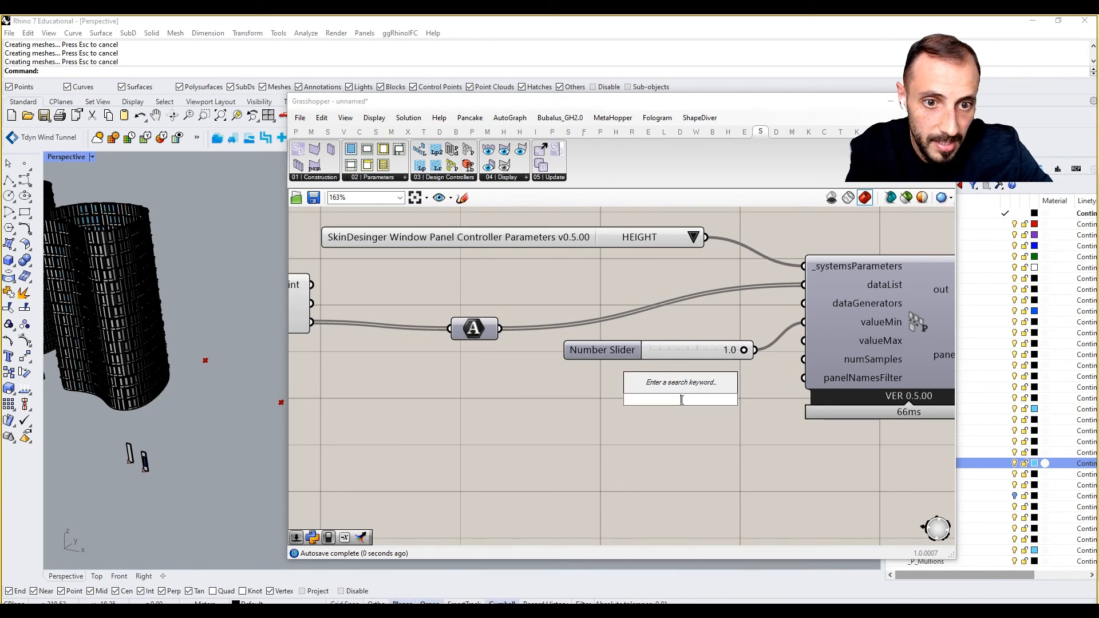
text(1)
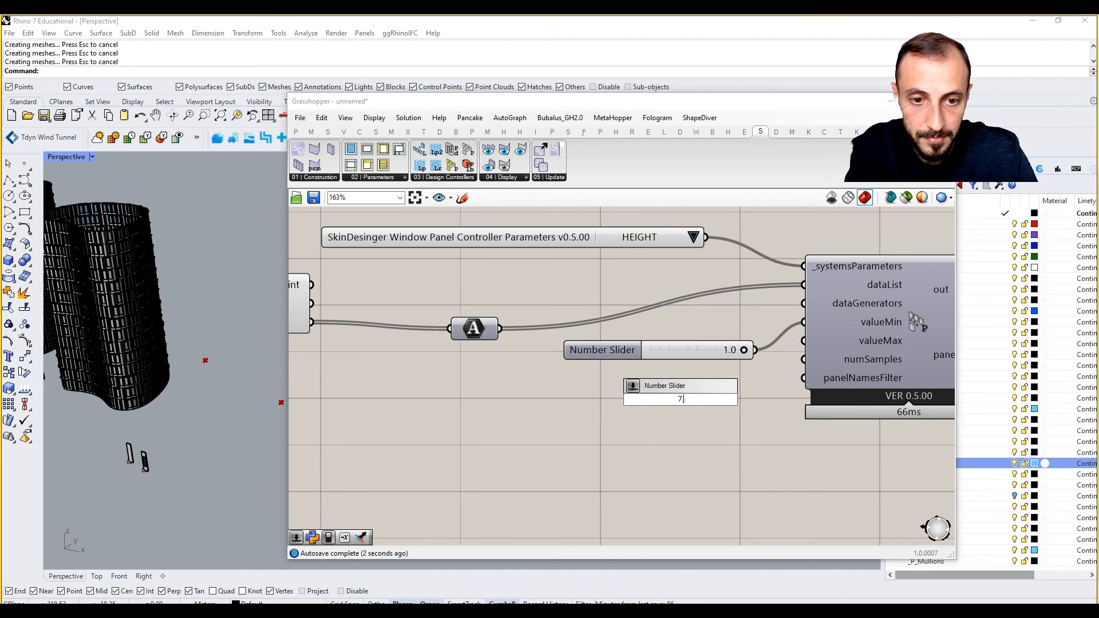
key(Return)
scroll(681, 400, up, 1)
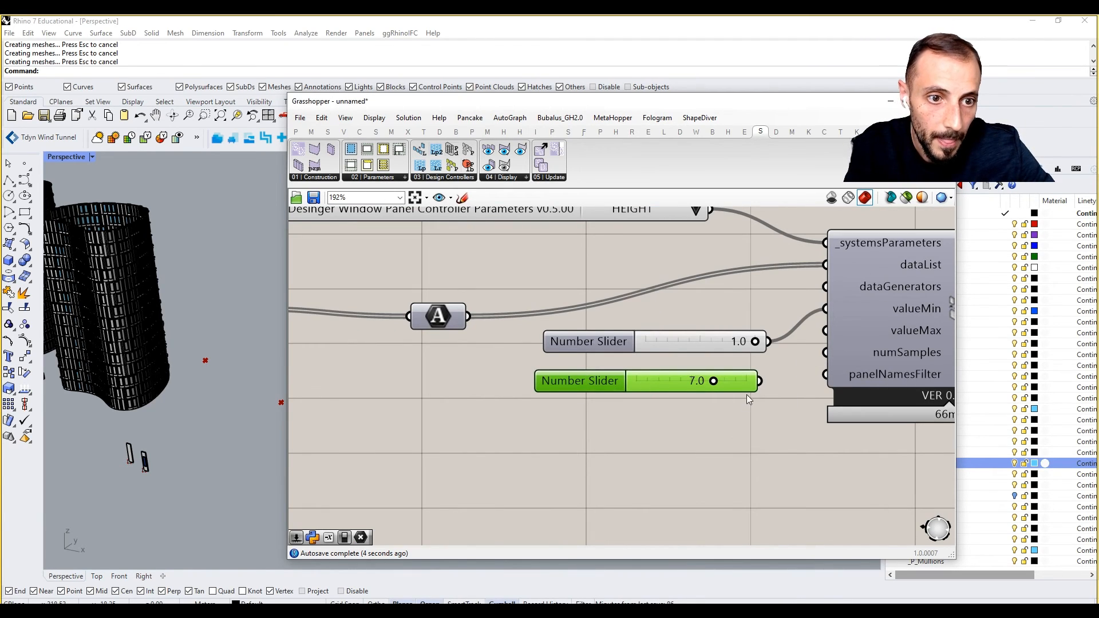
drag(759, 381, 825, 330)
scroll(729, 410, down, 2)
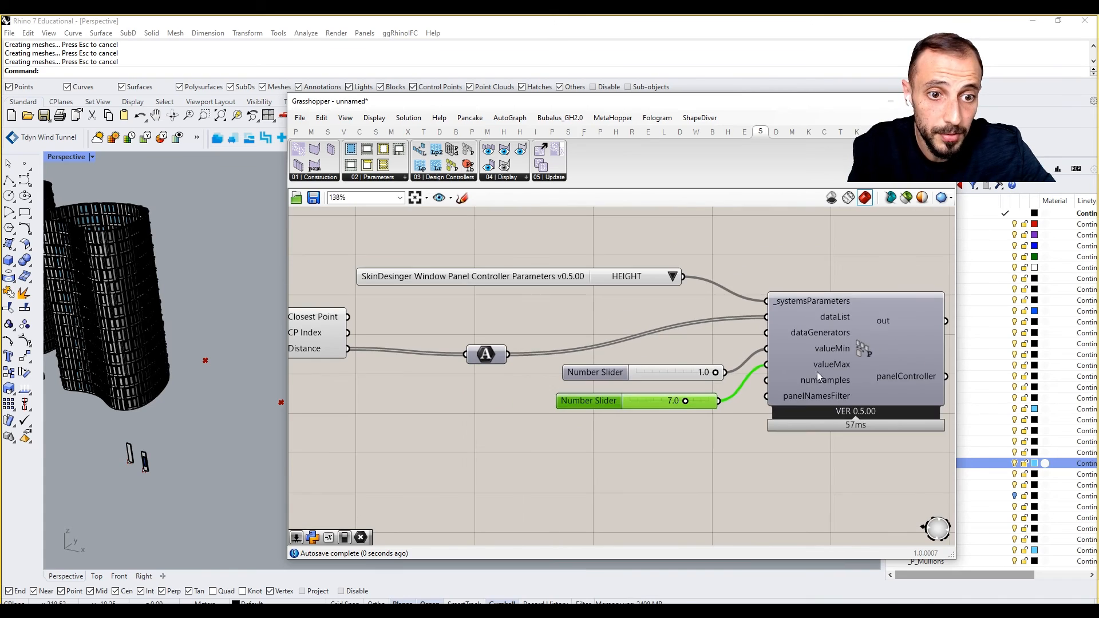
drag(816, 372, 829, 376)
Add a number slider set to 20 and connect it to numSamples.
double_click(654, 454)
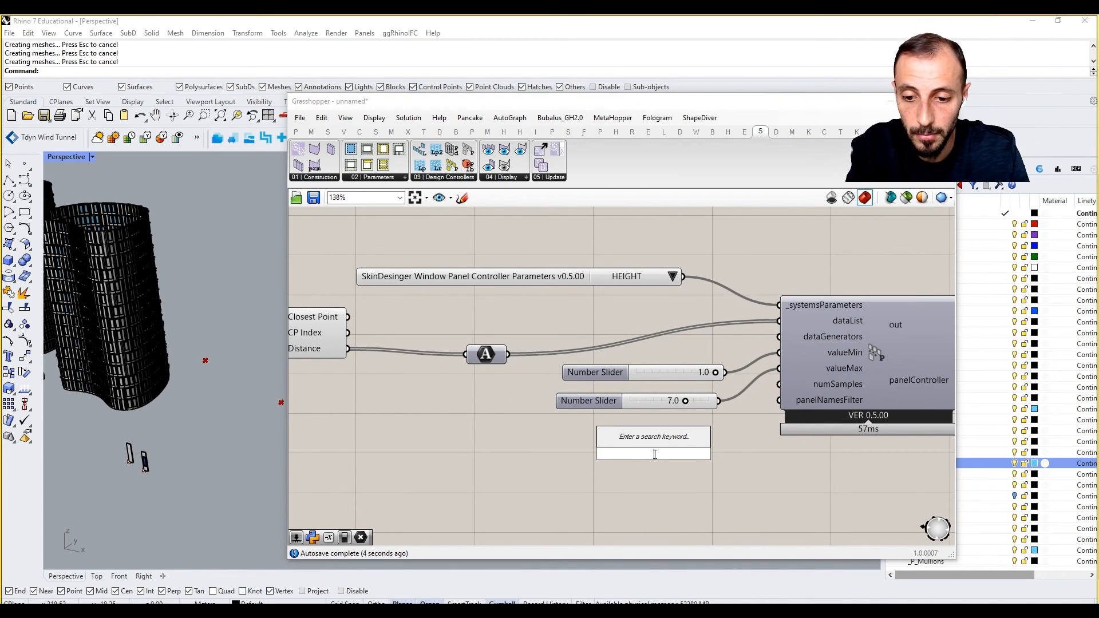
text(20)
key(Return)
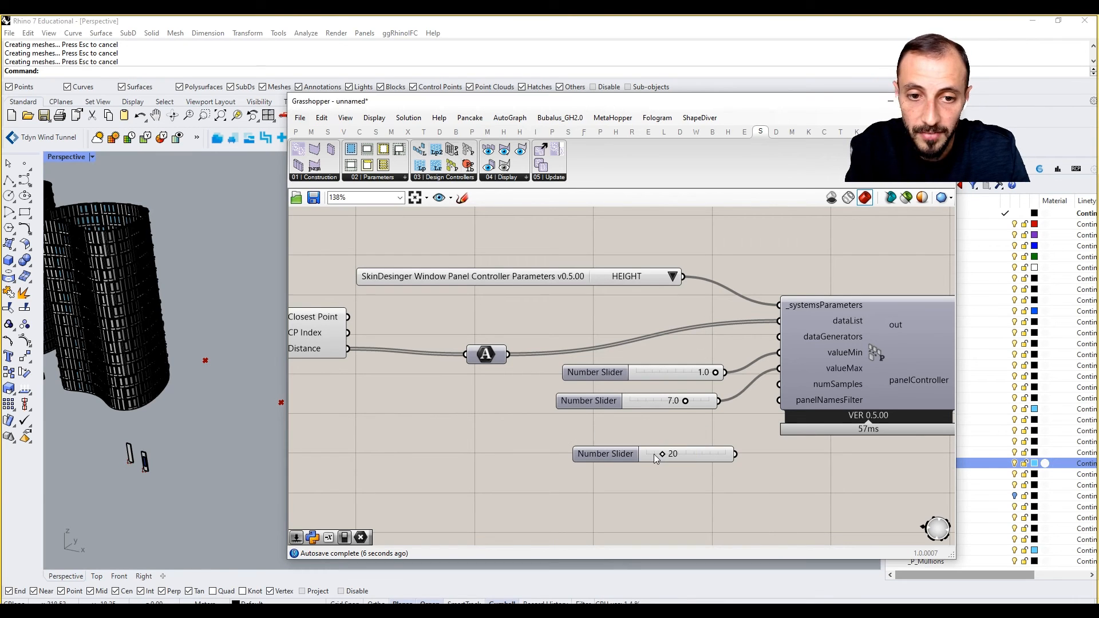
drag(734, 454, 778, 384)
scroll(743, 422, down, 2)
right_drag(743, 422, 549, 405)
scroll(530, 399, down, 3)
scroll(592, 396, down, 1)
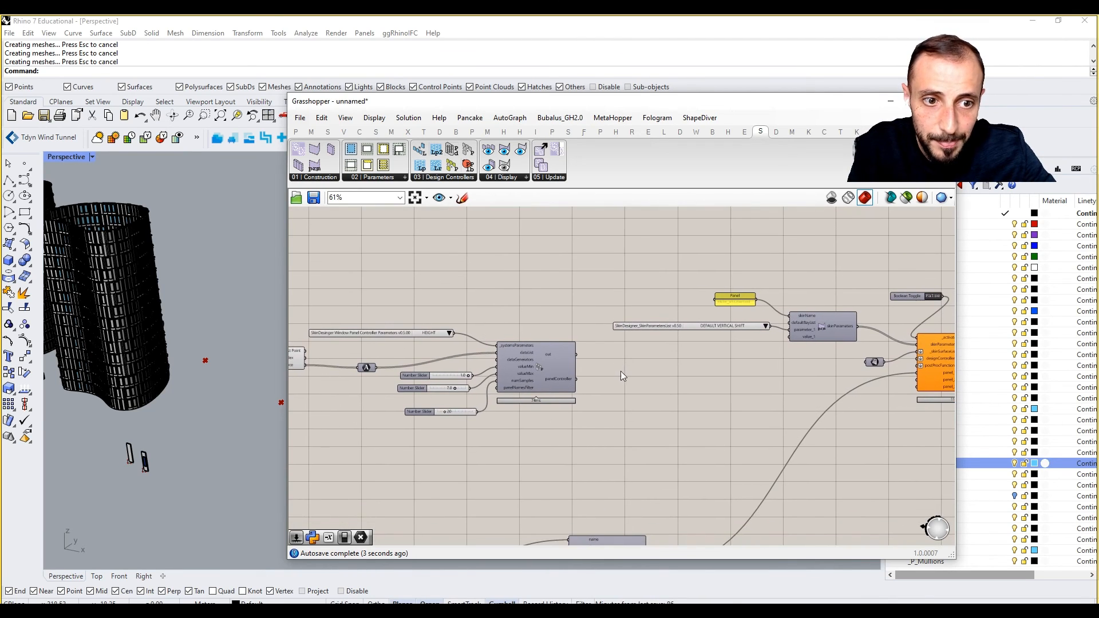
Move the controller group beside the orange SkinDesigner and wire panelController into designControllers.
scroll(876, 367, up, 1)
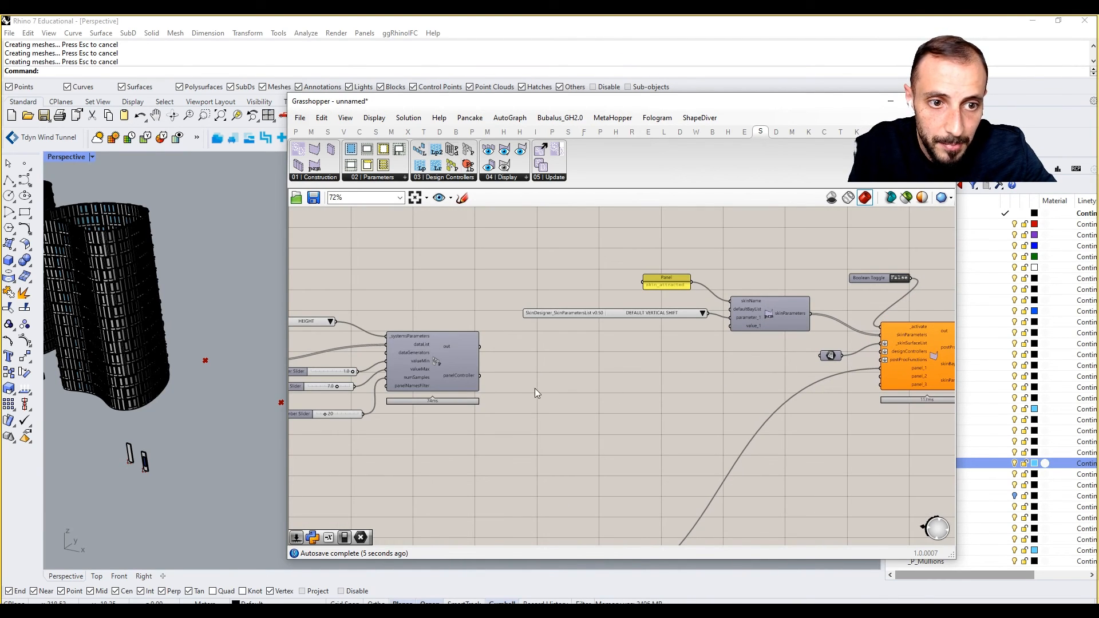
drag(478, 305, 309, 449)
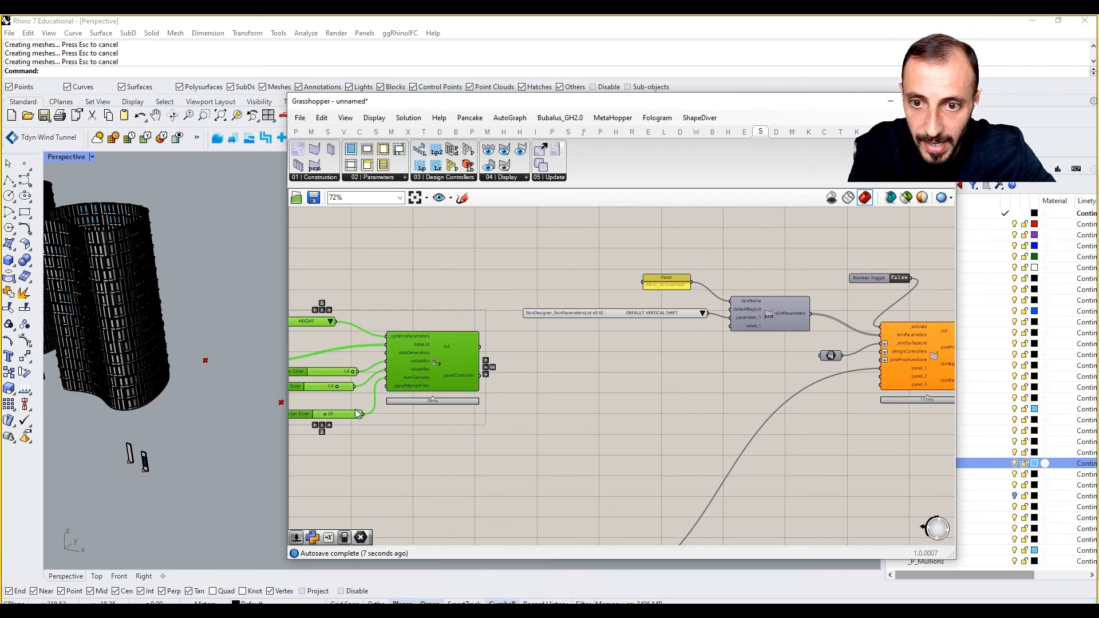
drag(431, 376, 540, 405)
click(647, 400)
right_drag(647, 401, 524, 398)
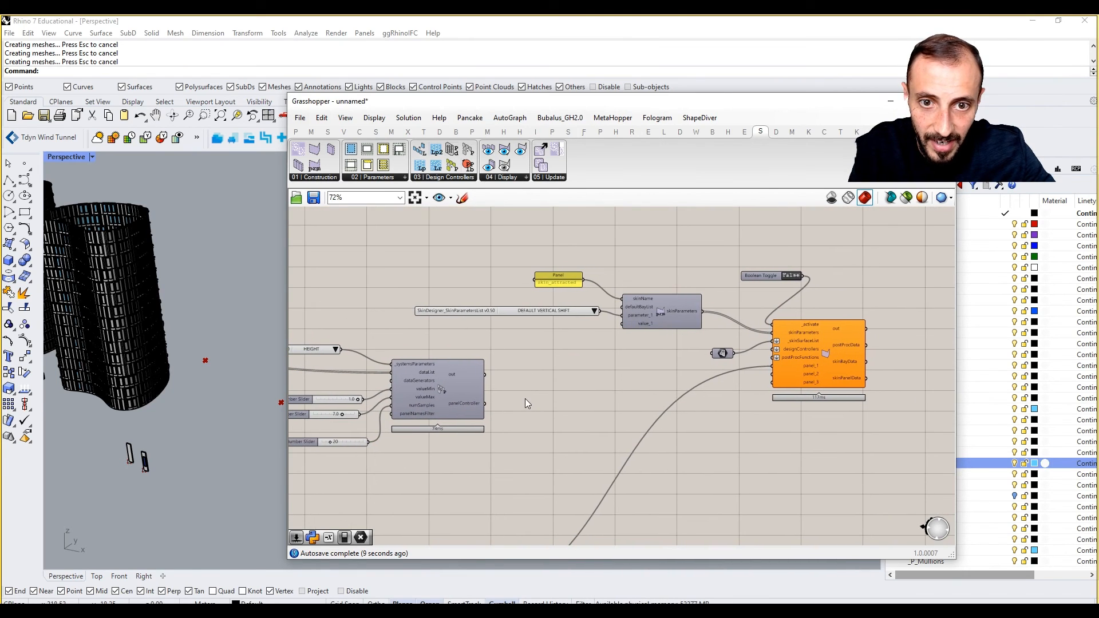
drag(484, 404, 774, 354)
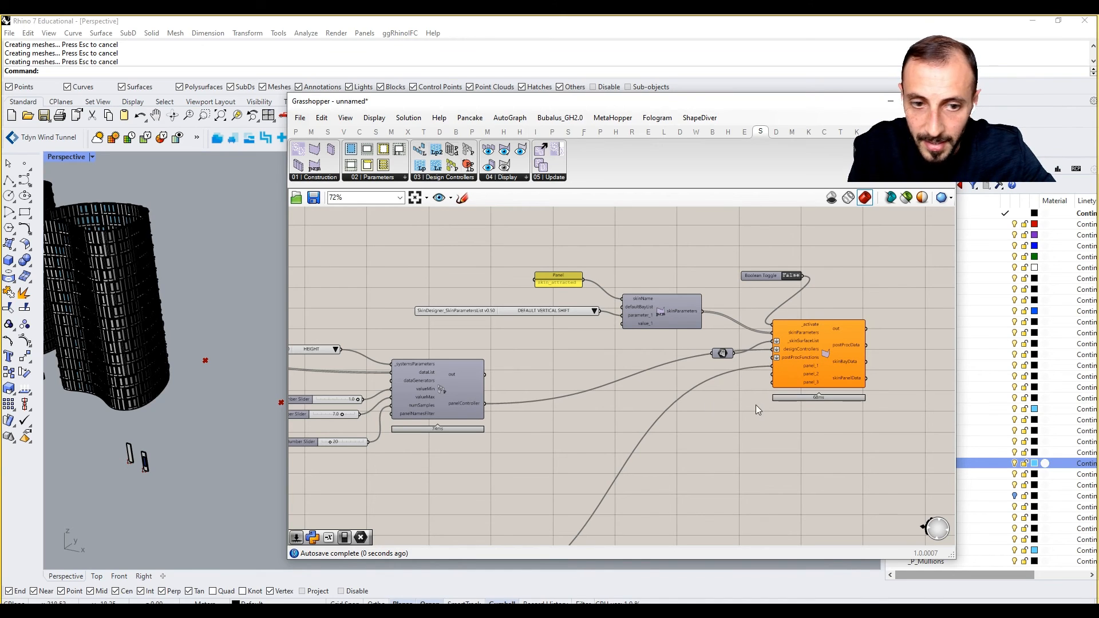
right_drag(791, 418, 779, 404)
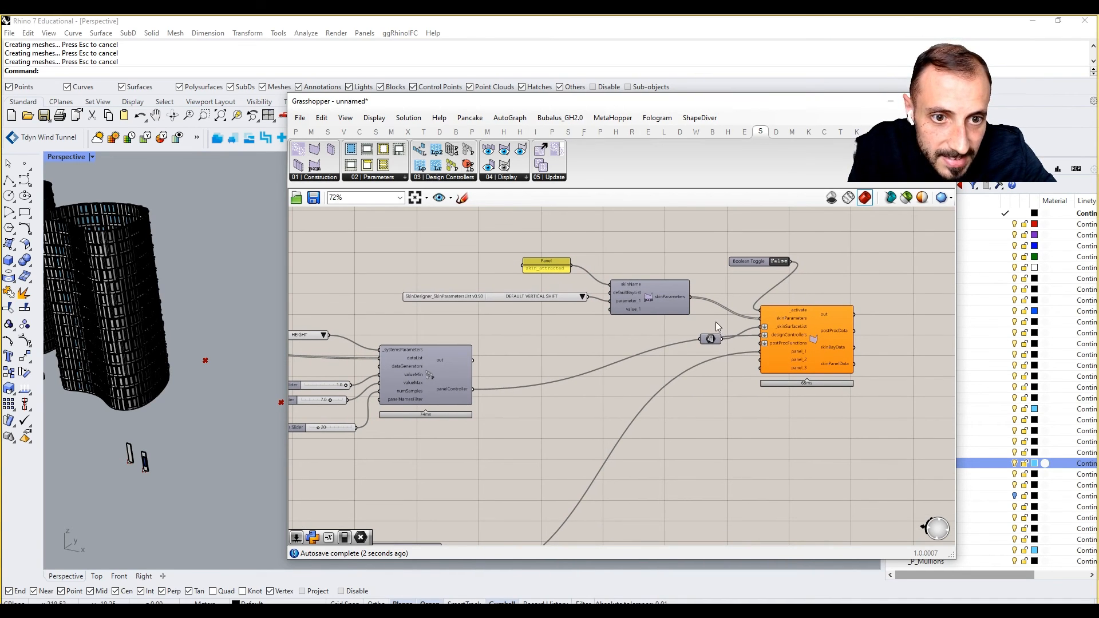
click(711, 340)
scroll(804, 323, up, 1)
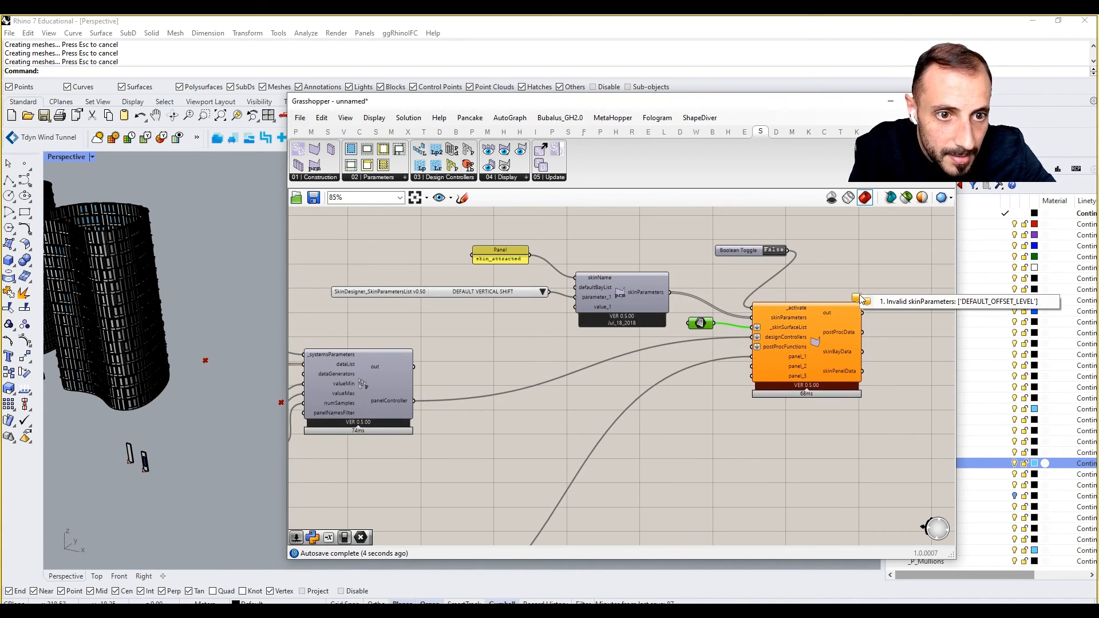
click(856, 284)
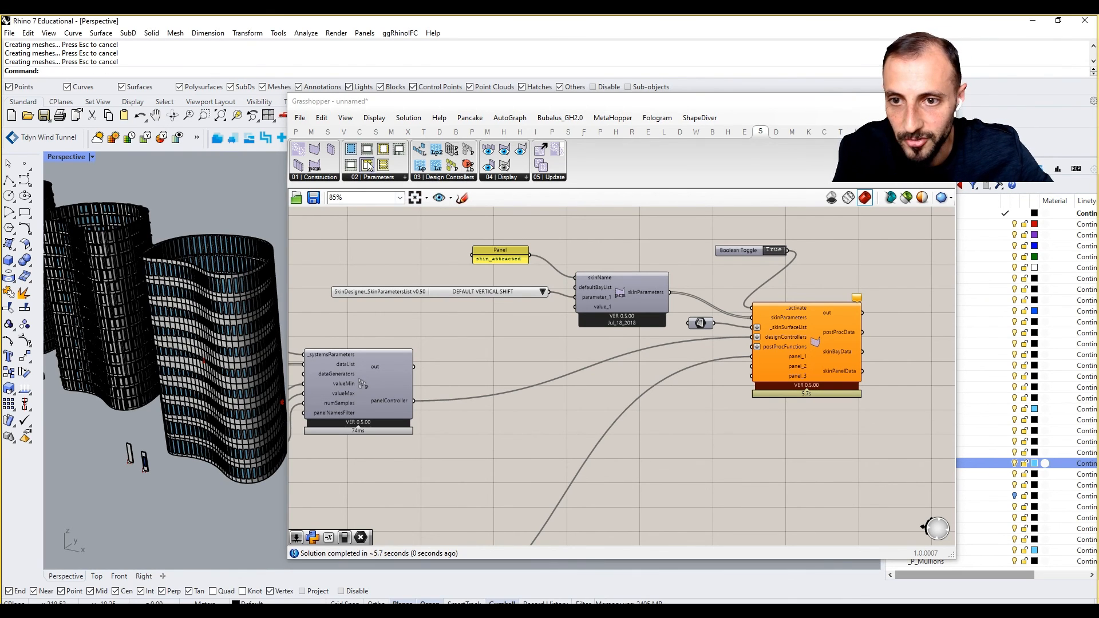
drag(381, 102, 534, 218)
mouse_move(270, 350)
right_down()
mouse_move(299, 335)
mouse_move(267, 349)
right_up()
scroll(266, 348, up, 5)
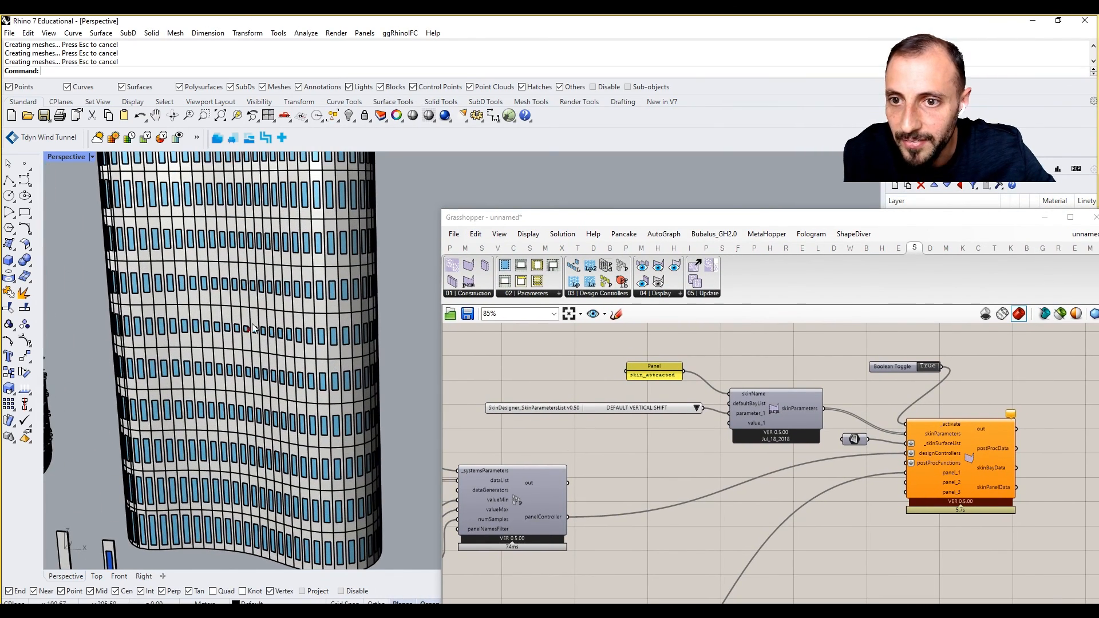
scroll(254, 329, up, 3)
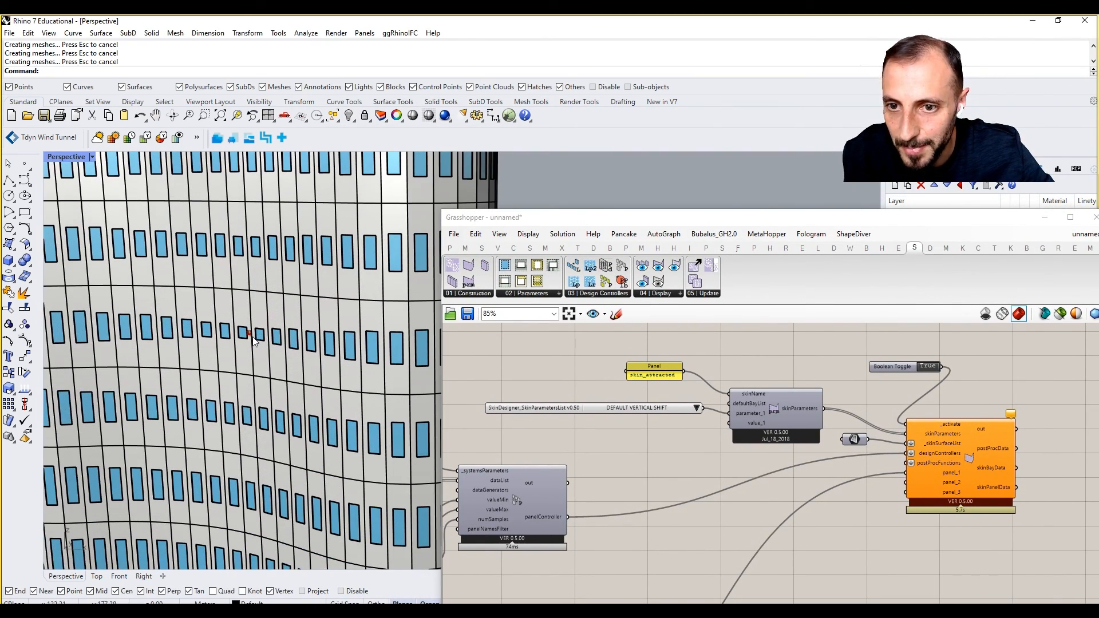
scroll(252, 336, up, 2)
scroll(252, 336, down, 10)
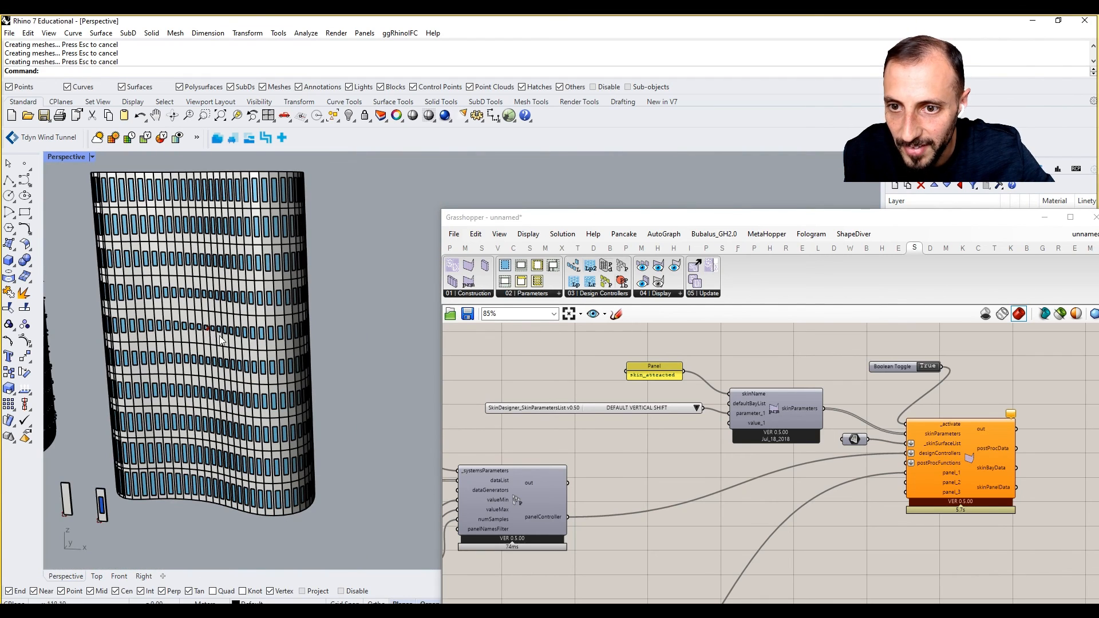
click(544, 427)
scroll(544, 427, down, 5)
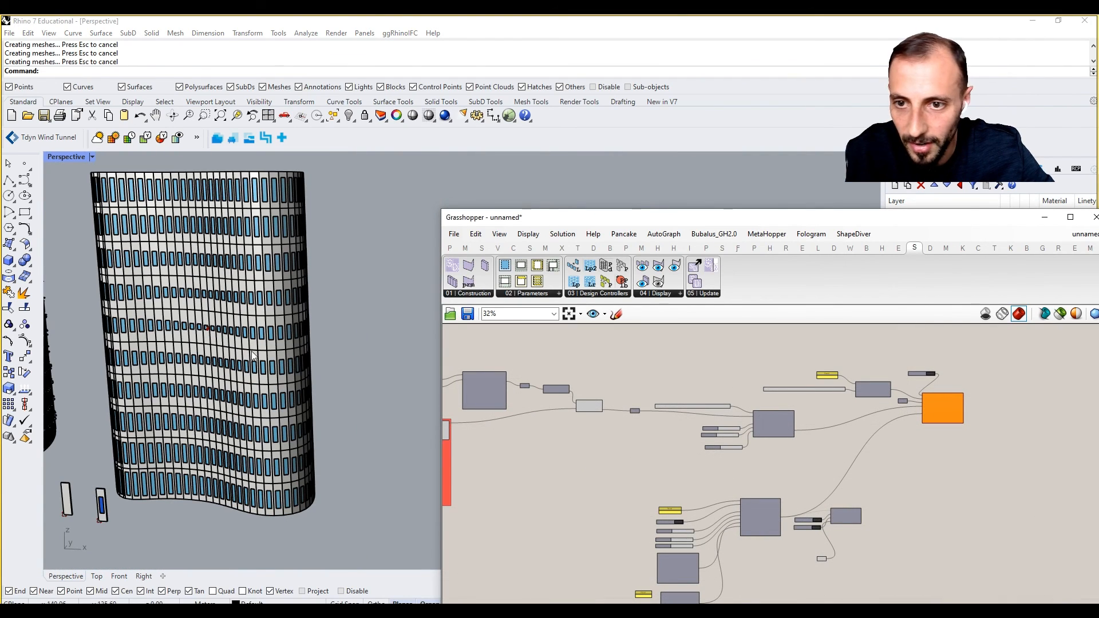
right_drag(254, 356, 292, 316)
scroll(315, 356, up, 2)
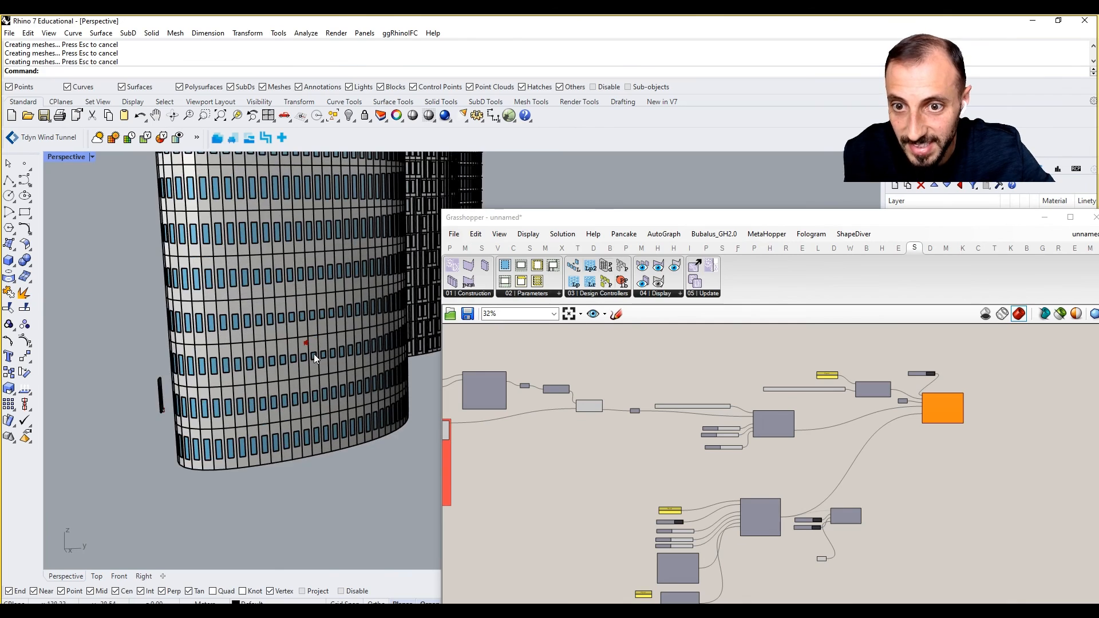
scroll(314, 354, down, 4)
right_drag(309, 355, 371, 370)
right_drag(219, 382, 268, 359)
right_drag(626, 475, 753, 423)
scroll(798, 508, up, 4)
Wire PanelWidth into windowSystem's width input and inspect the full-width blue stripes on the tower.
right_drag(756, 561, 743, 500)
scroll(740, 506, up, 3)
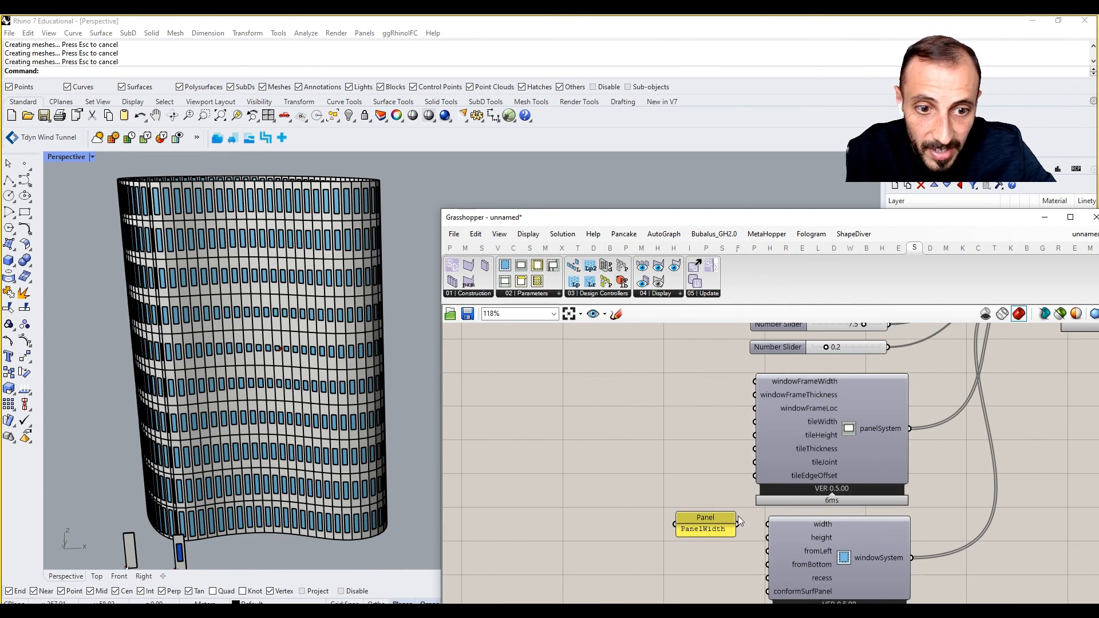
drag(764, 525, 763, 525)
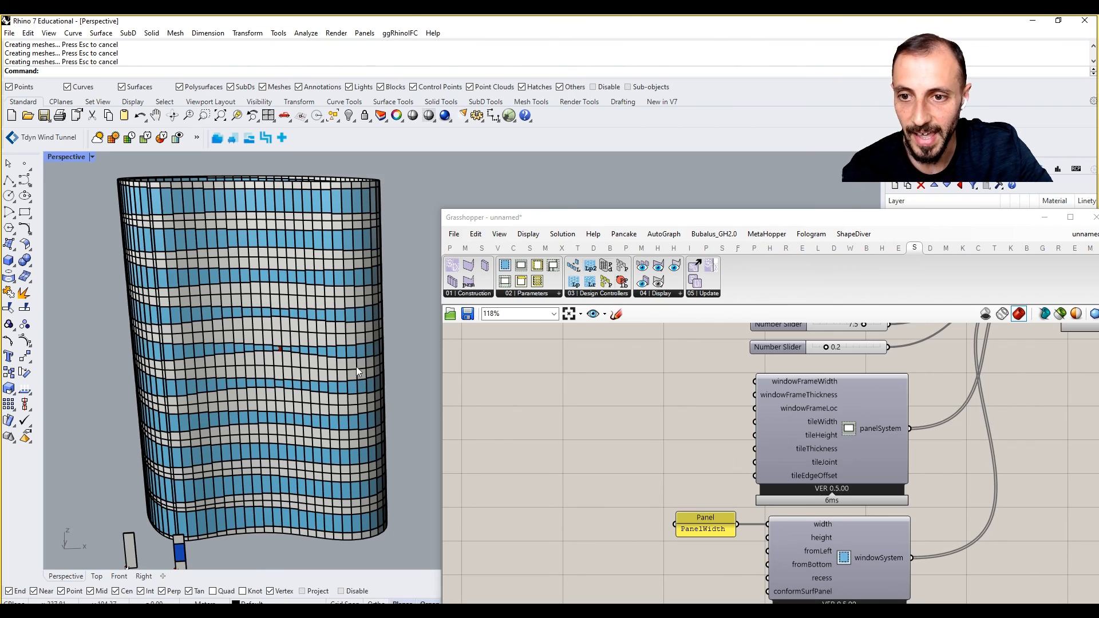
right_drag(356, 366, 332, 359)
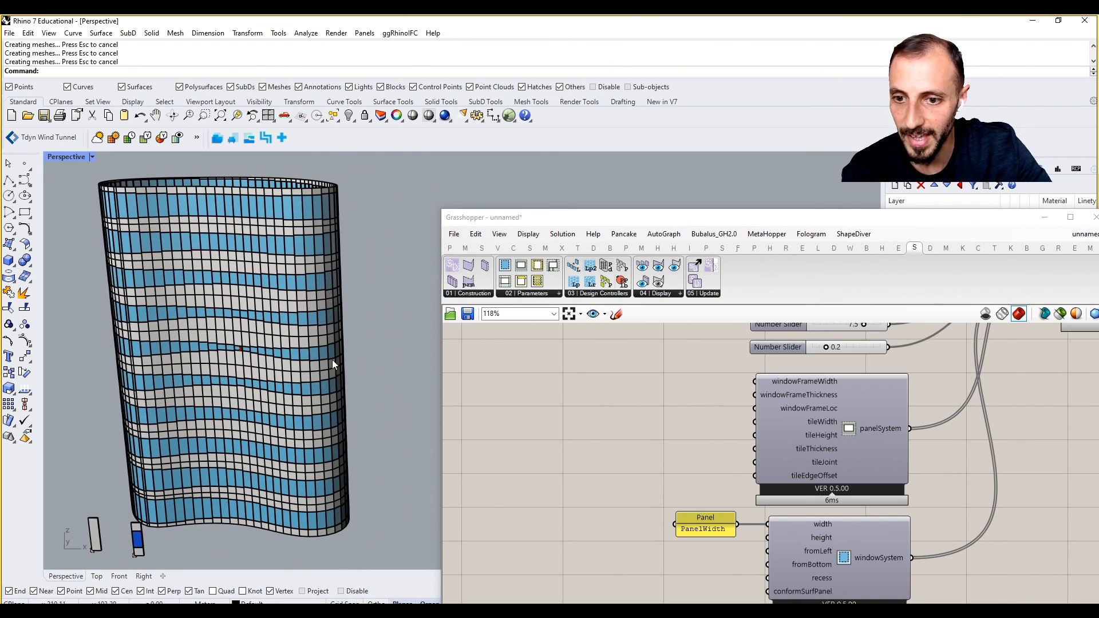
drag(793, 218, 765, 143)
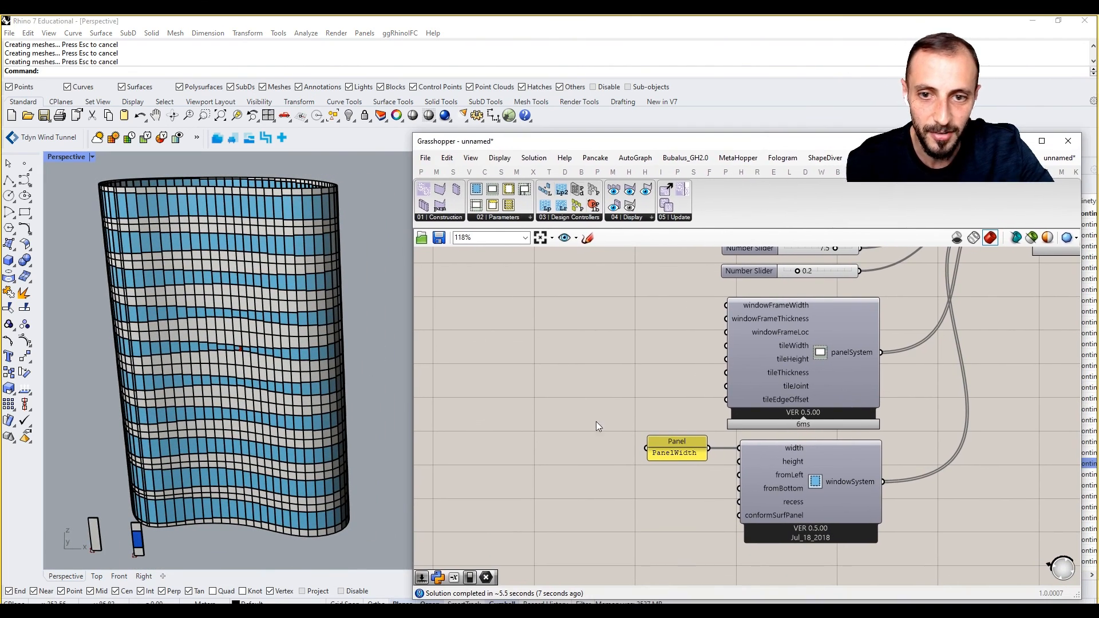
shift+right_drag(225, 431, 245, 406)
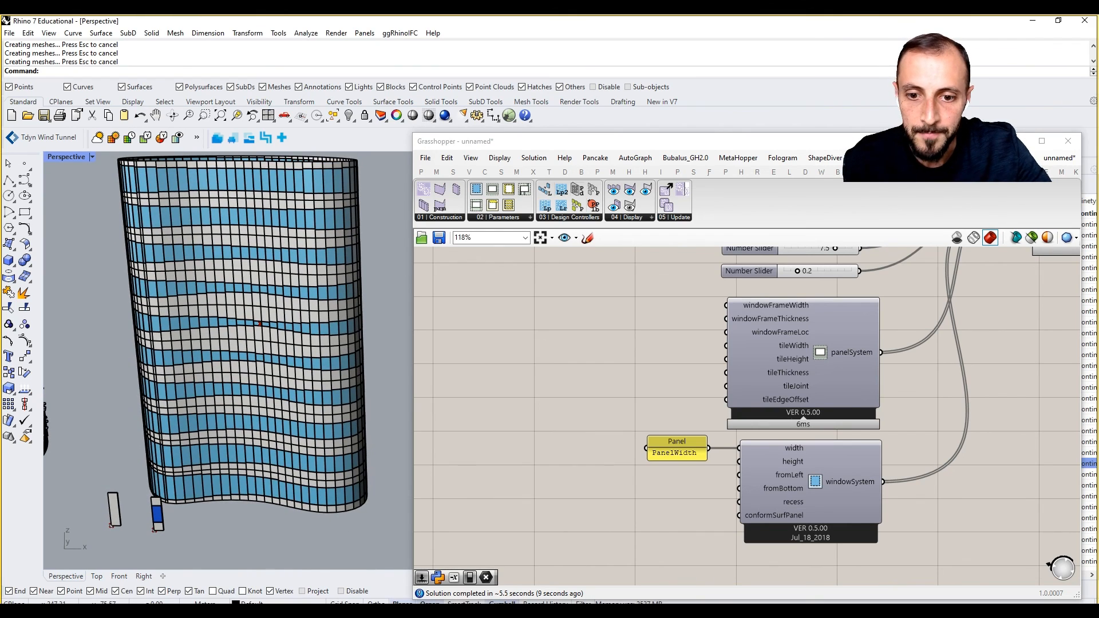